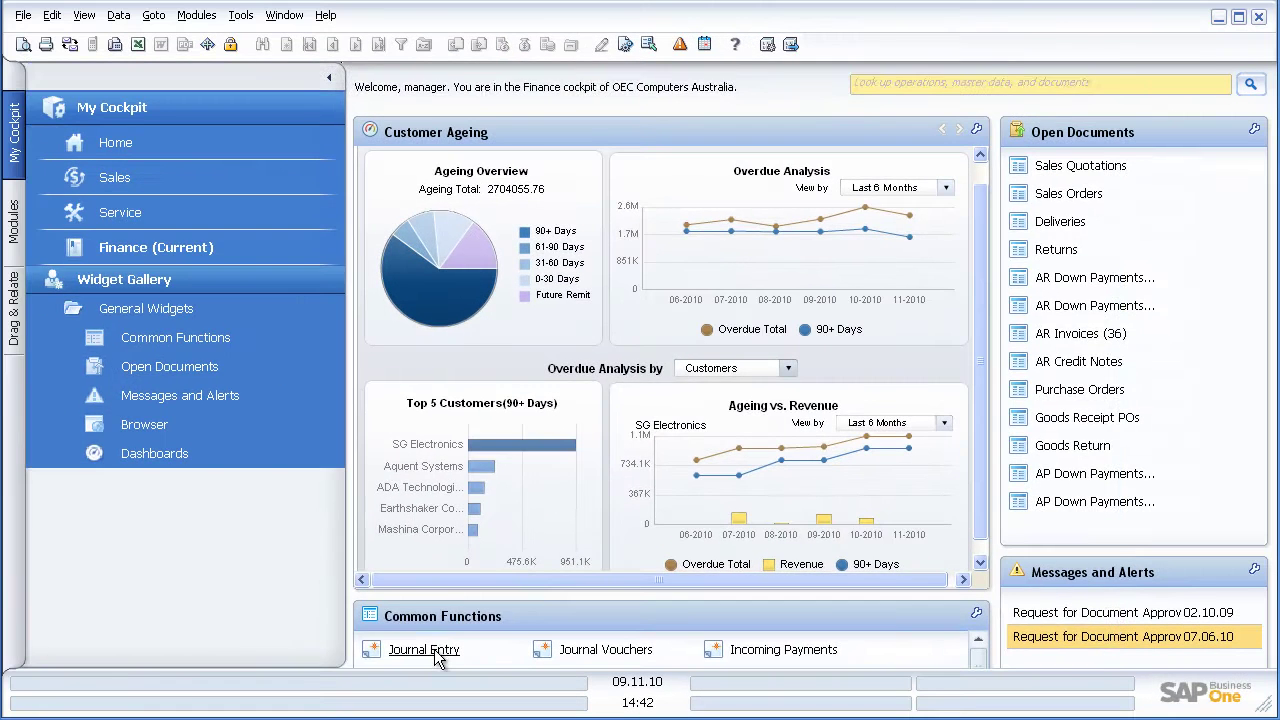
Preview a new journal entry, then list open AR invoices sorted by days overdue and due date.
{"action": "left_click", "coordinate": [218, 556]}
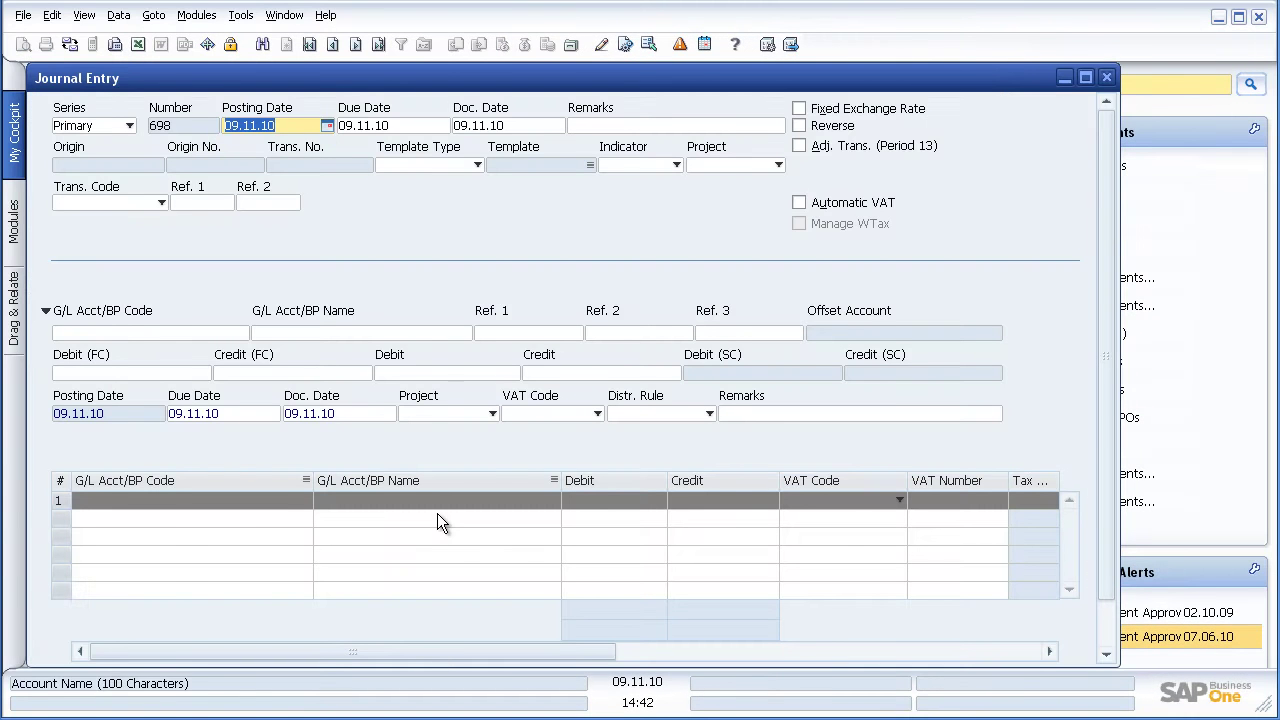
{"action": "left_click", "coordinate": [1107, 79]}
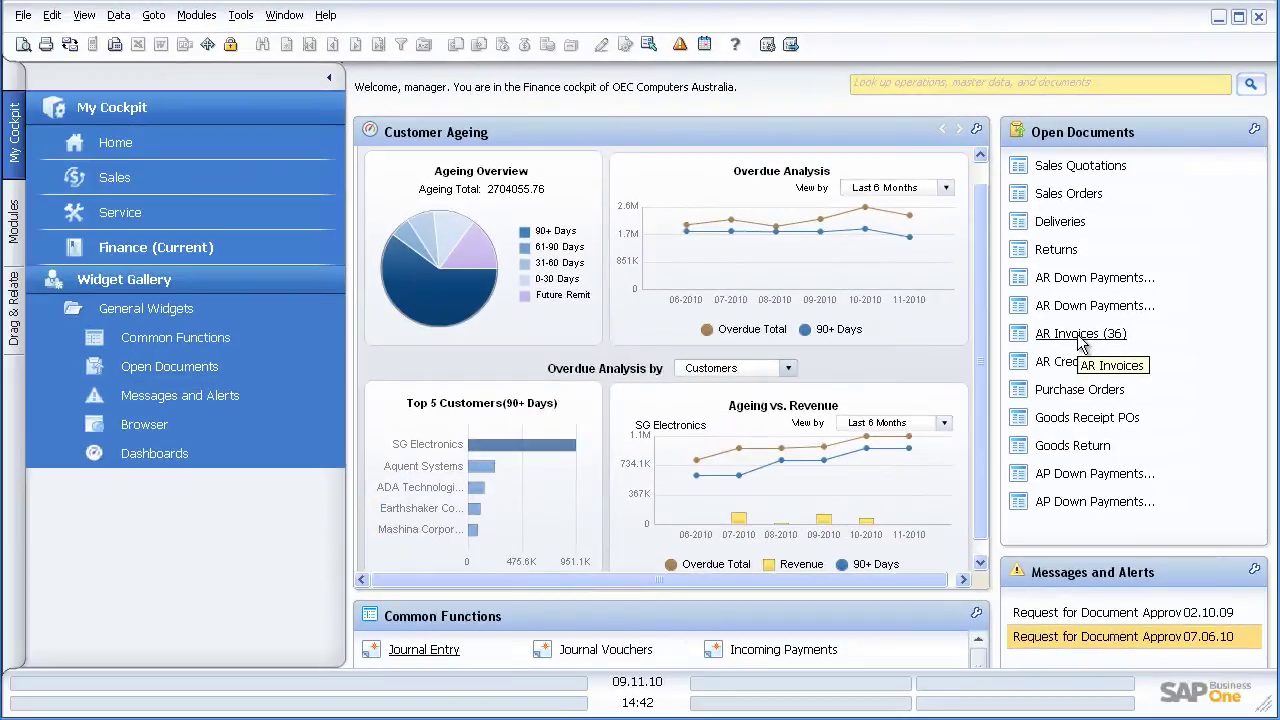
{"action": "left_click", "coordinate": [1080, 334]}
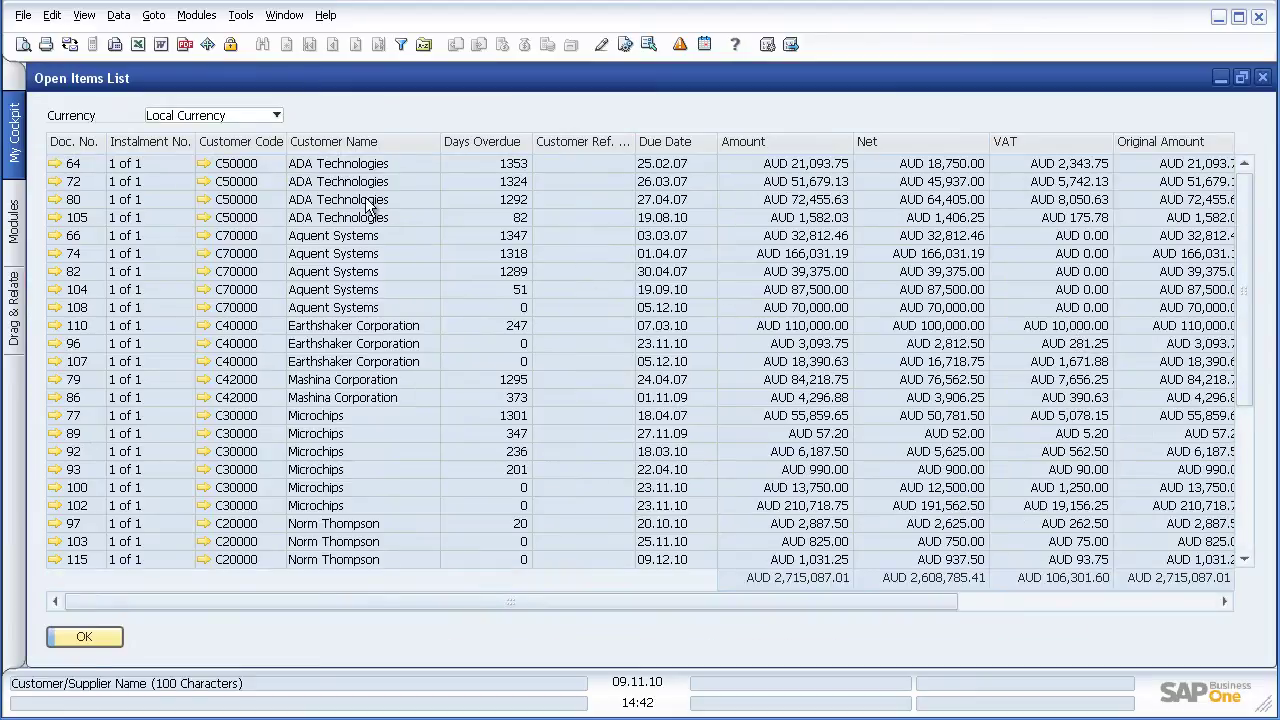
{"action": "double_click", "coordinate": [492, 143]}
{"action": "double_click", "coordinate": [492, 142]}
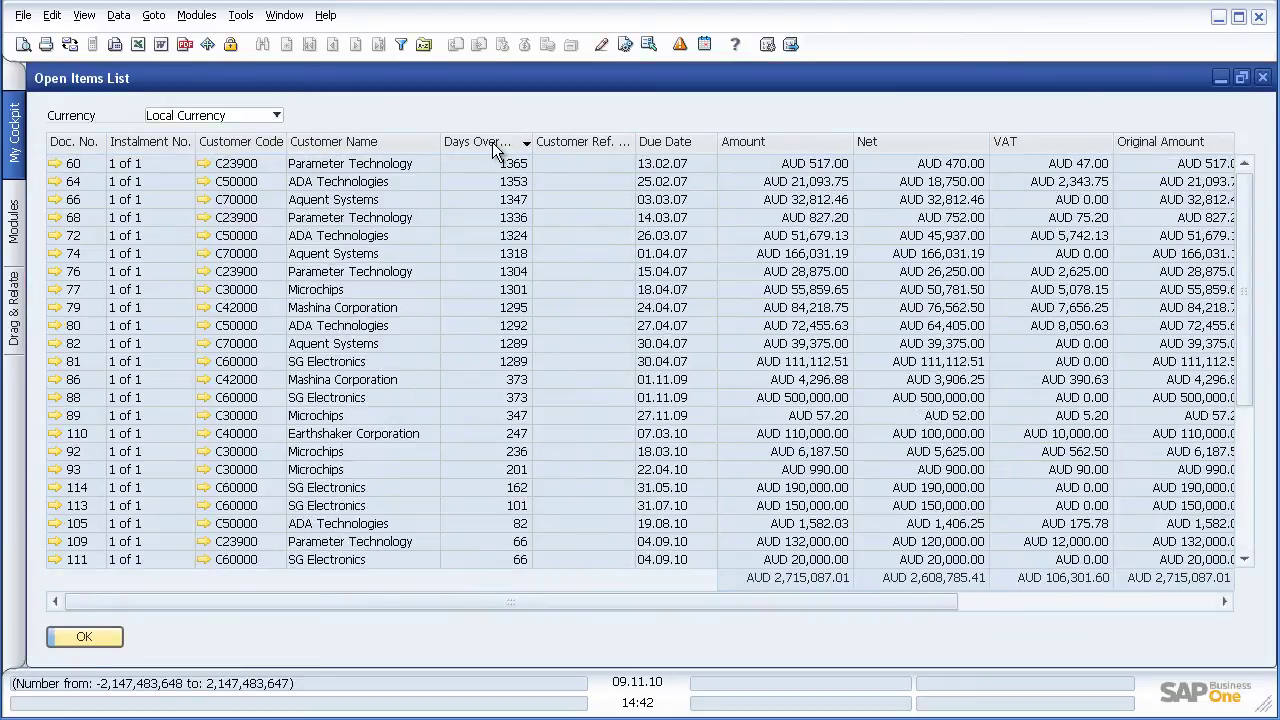
{"action": "double_click", "coordinate": [688, 145]}
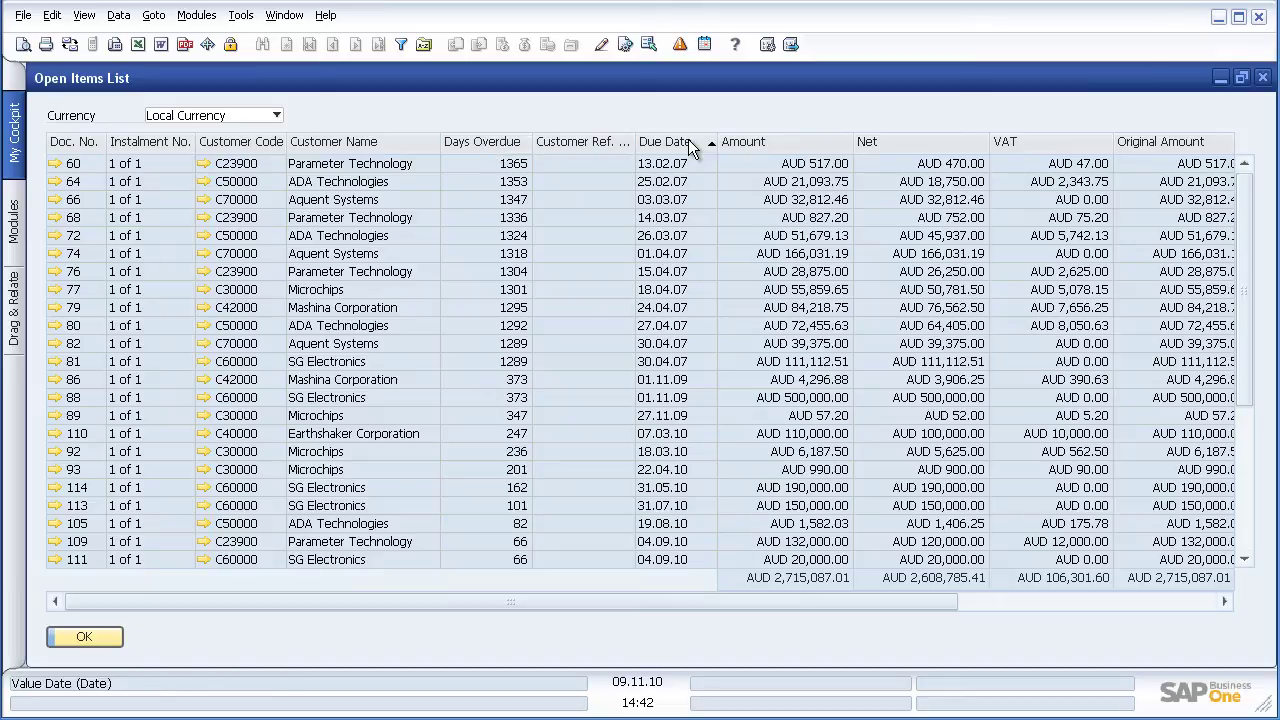
{"action": "double_click", "coordinate": [690, 148]}
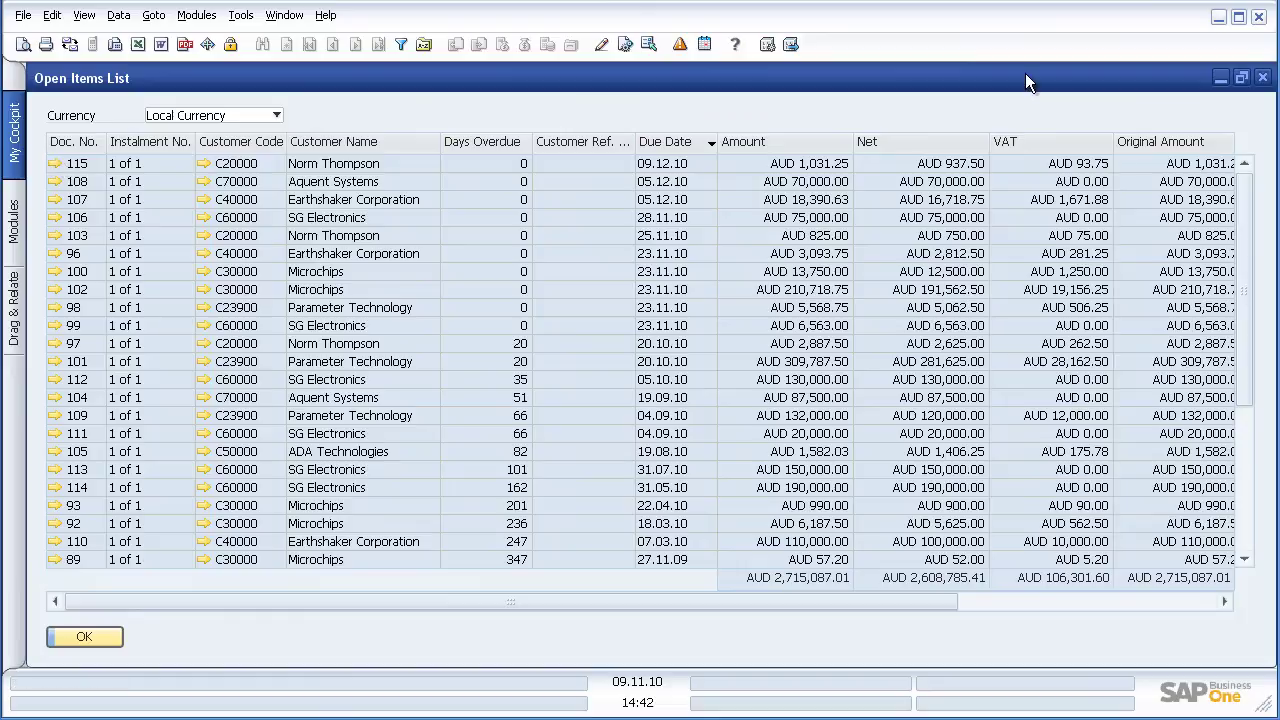
{"action": "left_click", "coordinate": [1262, 78]}
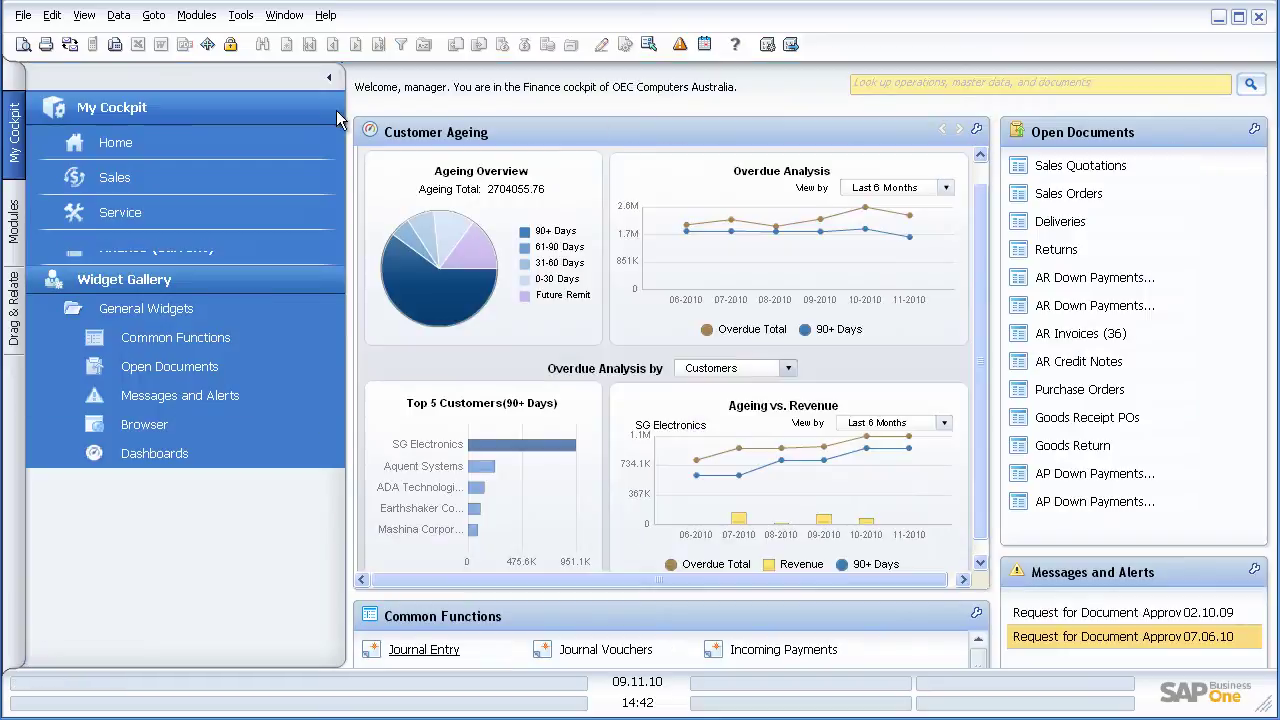
Set Open Documents to show only AR Reserve Invoices (Unpaid, Not Yet Delivered), hiding down payments, invoices, credit notes.
{"action": "left_click", "coordinate": [329, 77]}
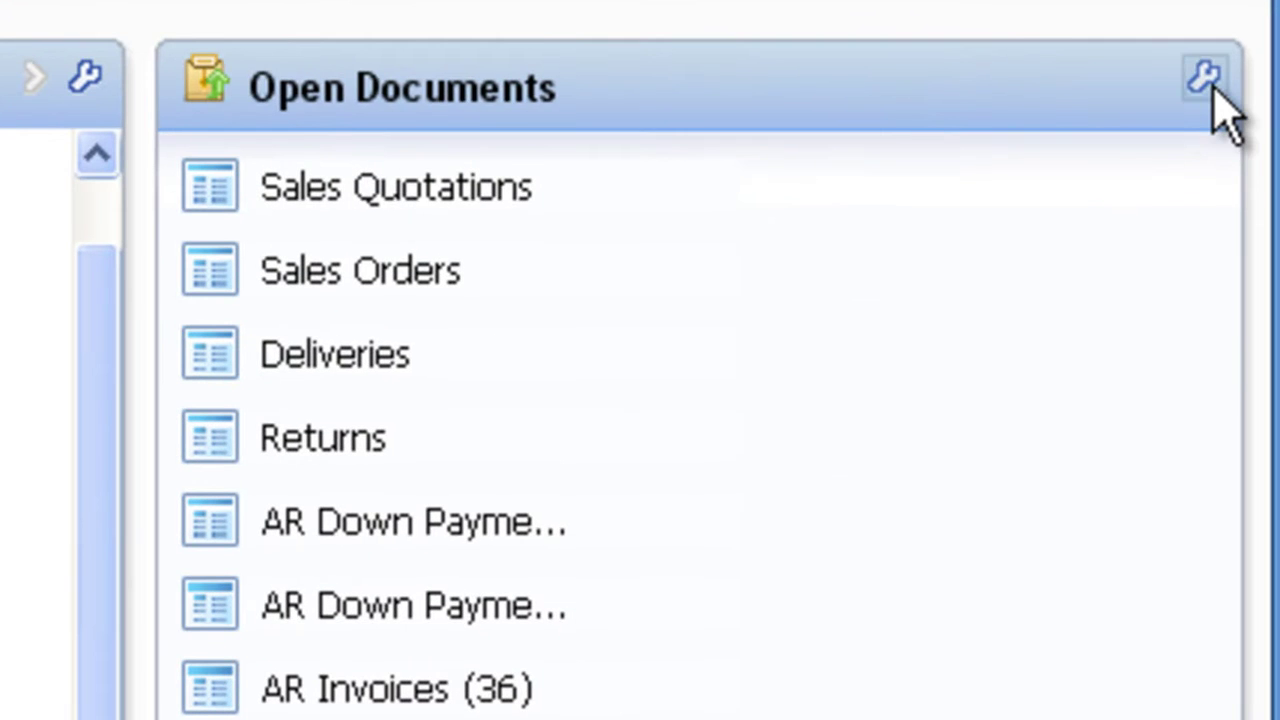
{"action": "left_click", "coordinate": [1254, 130]}
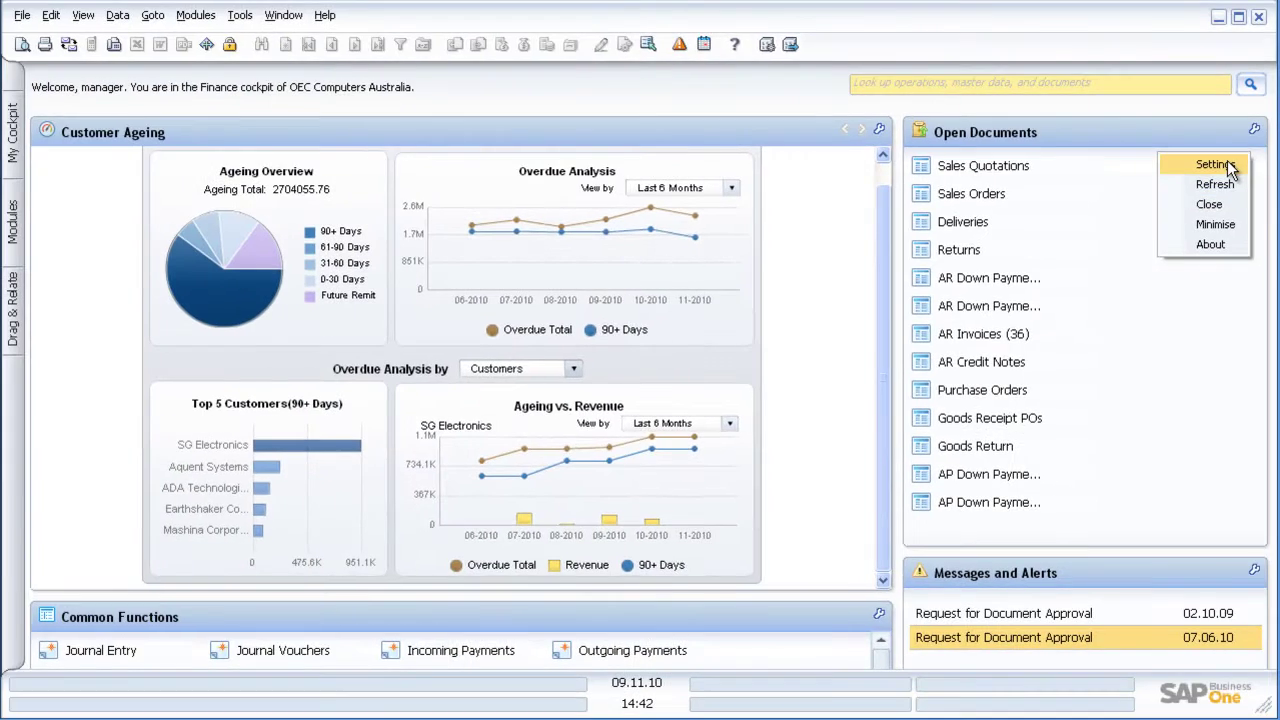
{"action": "left_click", "coordinate": [1215, 165]}
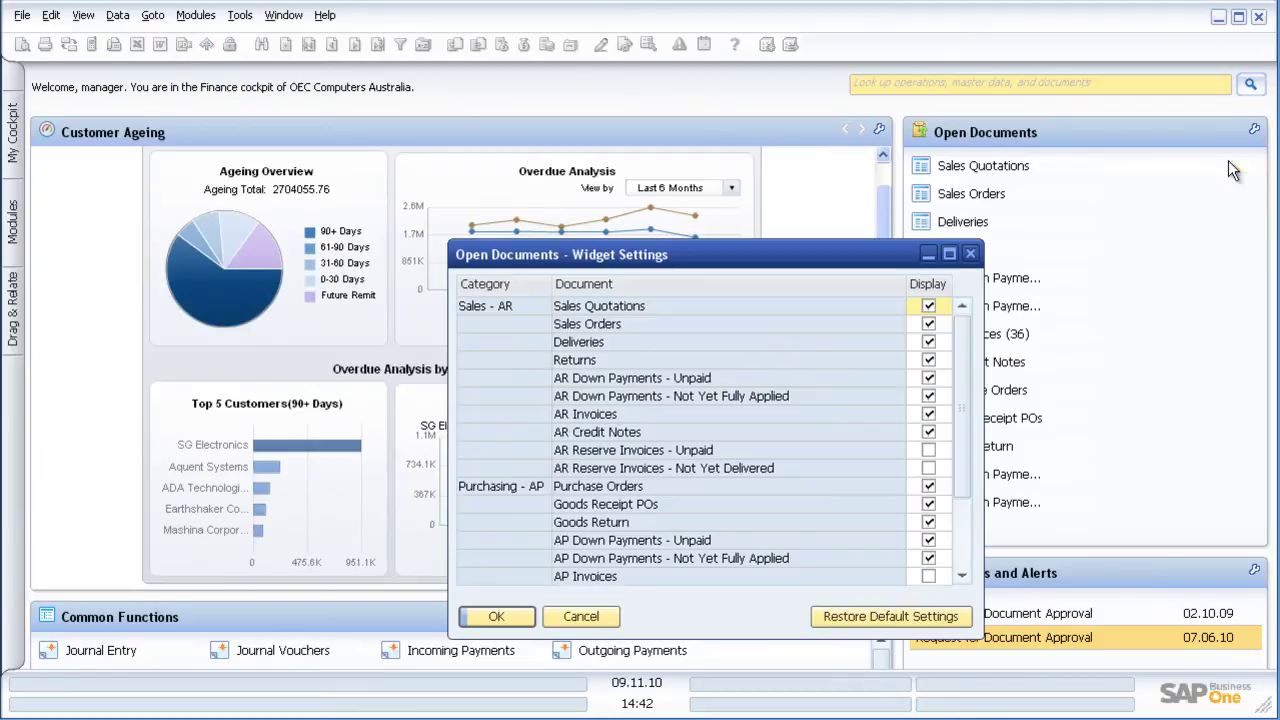
{"action": "left_click", "coordinate": [928, 378]}
{"action": "left_click", "coordinate": [929, 396]}
{"action": "left_click", "coordinate": [930, 414]}
{"action": "left_click", "coordinate": [932, 432]}
{"action": "left_click", "coordinate": [932, 450]}
{"action": "left_click", "coordinate": [932, 468]}
{"action": "left_click", "coordinate": [497, 616]}
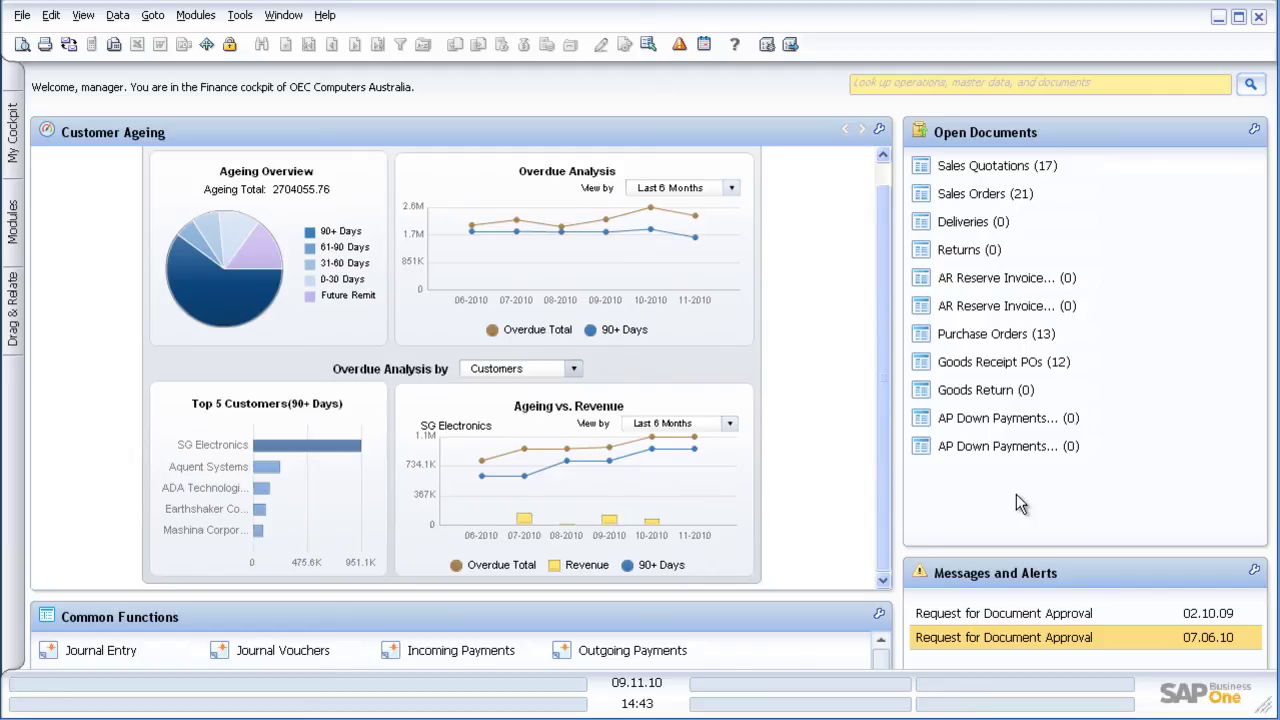
Switch to the Sales cockpit, showing Sales Analysis with open quotations (17) and orders (21).
{"action": "left_click", "coordinate": [14, 148]}
{"action": "left_click", "coordinate": [90, 178]}
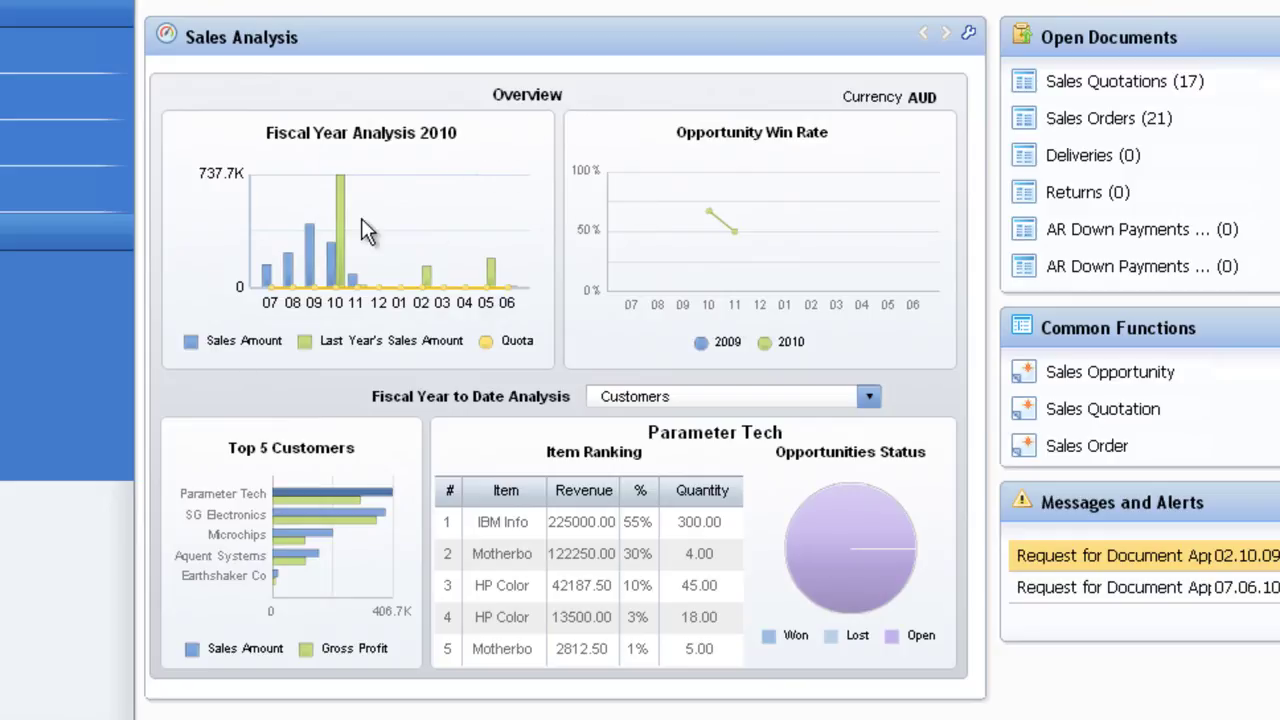
{"action": "mouse_move", "coordinate": [712, 212]}
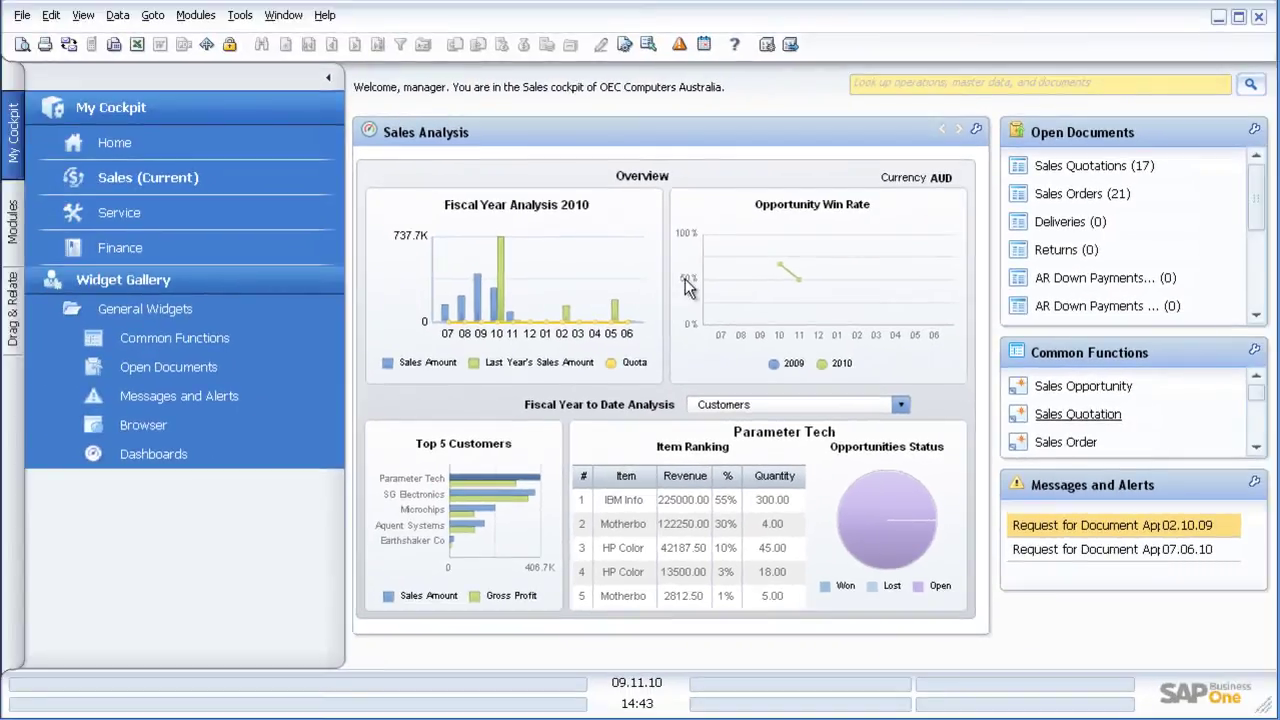
{"action": "left_click", "coordinate": [1105, 550]}
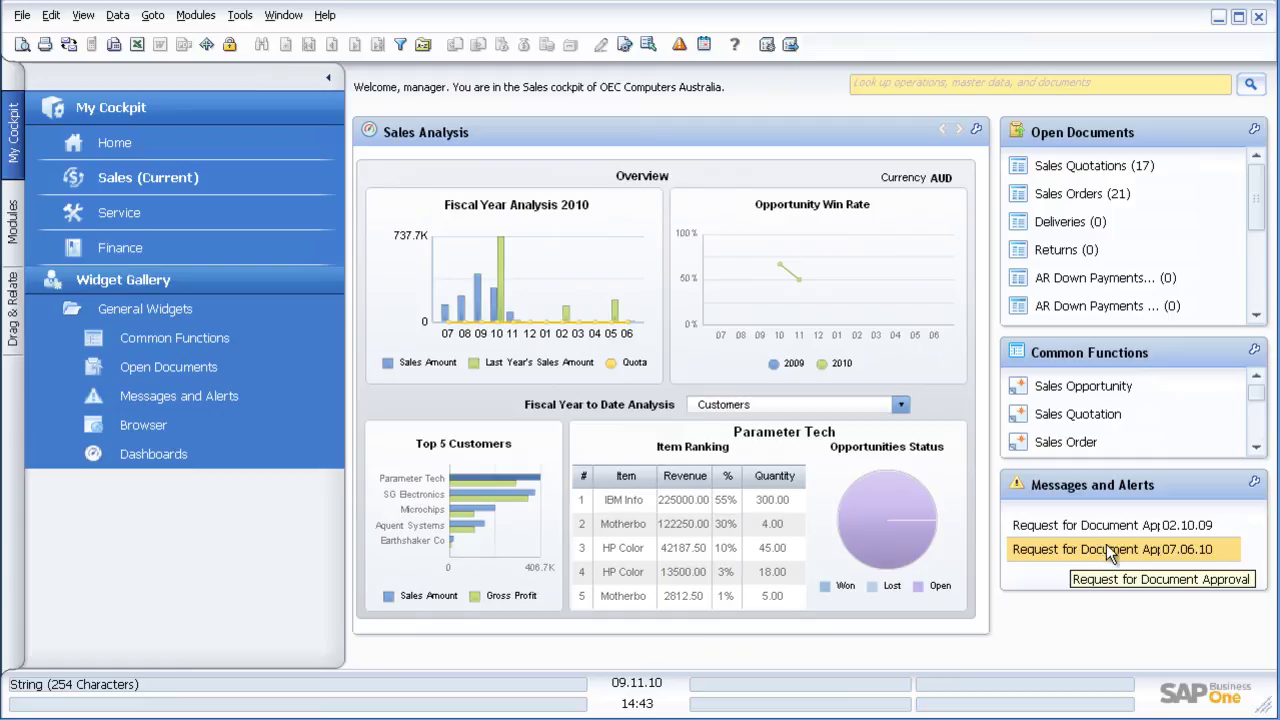
{"action": "double_click", "coordinate": [1106, 544]}
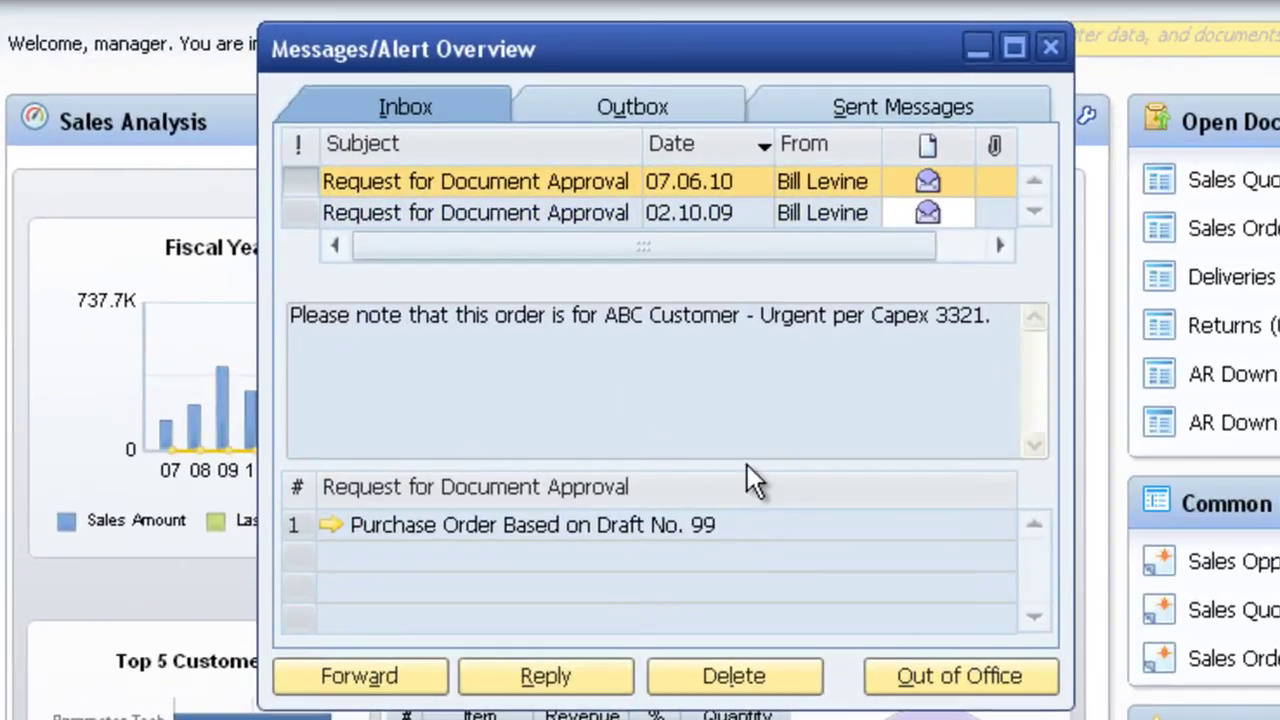
{"action": "left_click", "coordinate": [336, 525]}
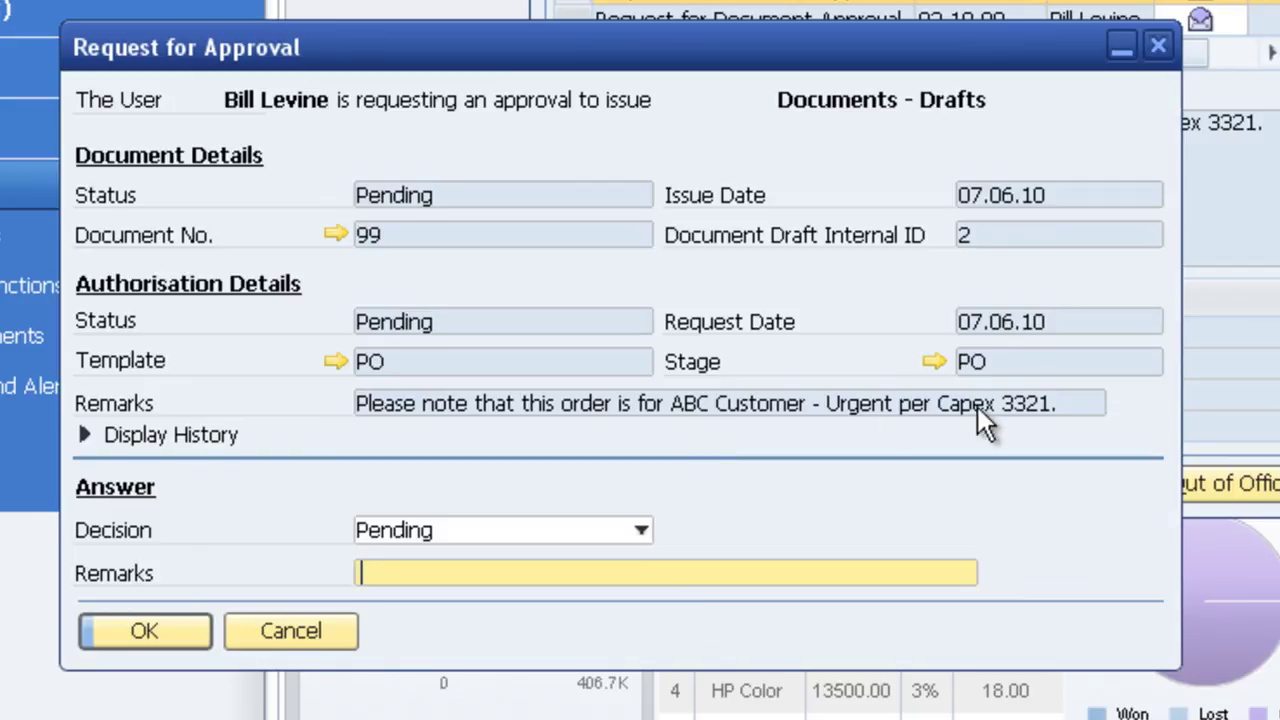
{"action": "left_click", "coordinate": [335, 234]}
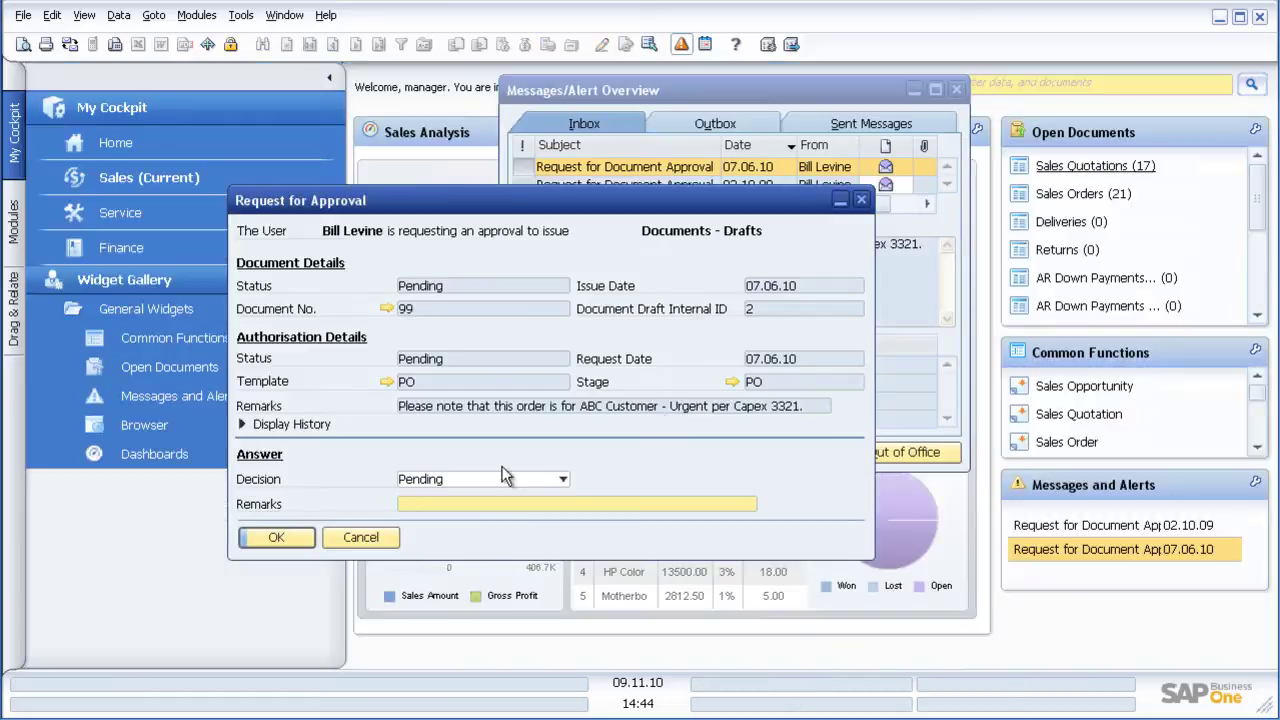
{"action": "left_click", "coordinate": [505, 478]}
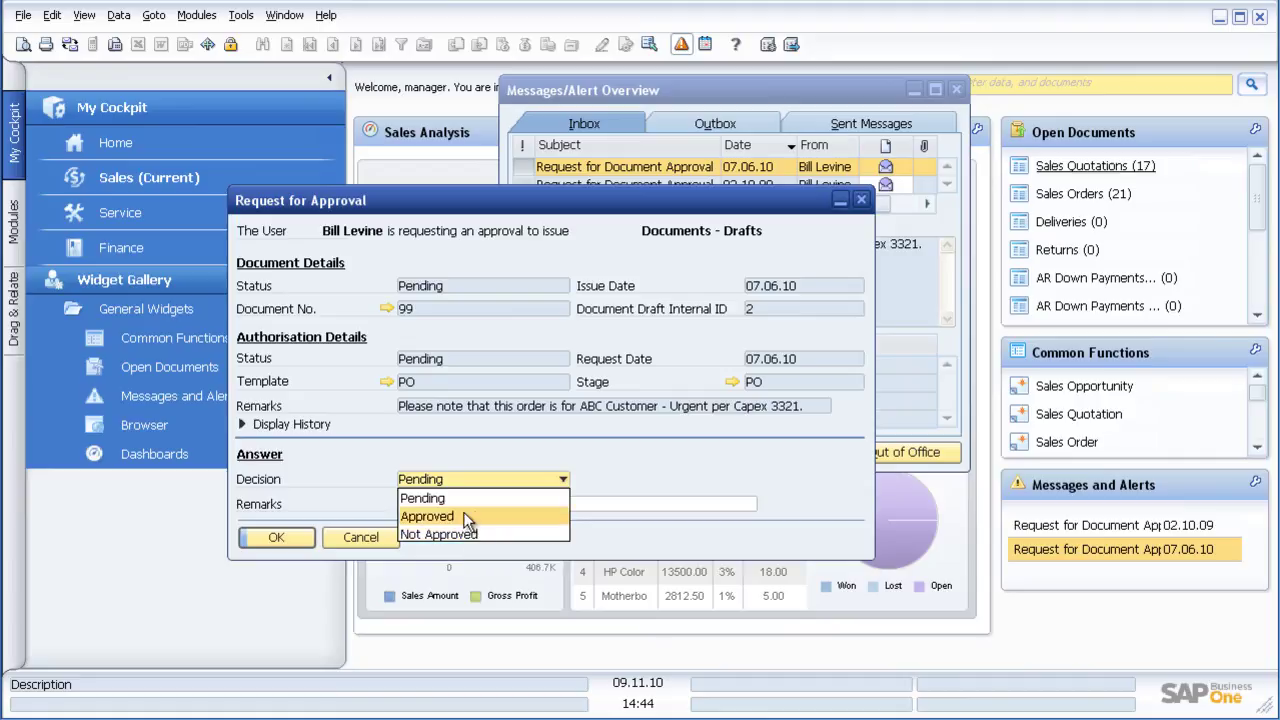
{"action": "left_click", "coordinate": [440, 516]}
{"action": "left_click", "coordinate": [490, 508]}
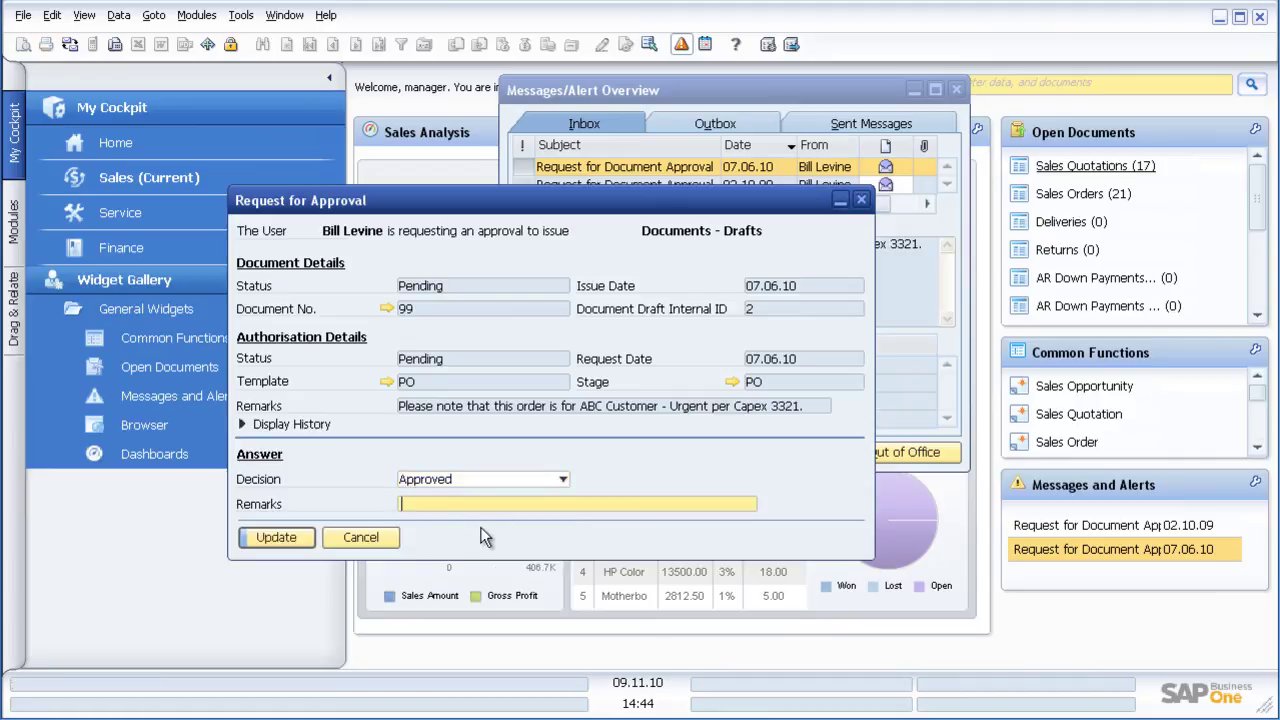
{"action": "left_click", "coordinate": [362, 542]}
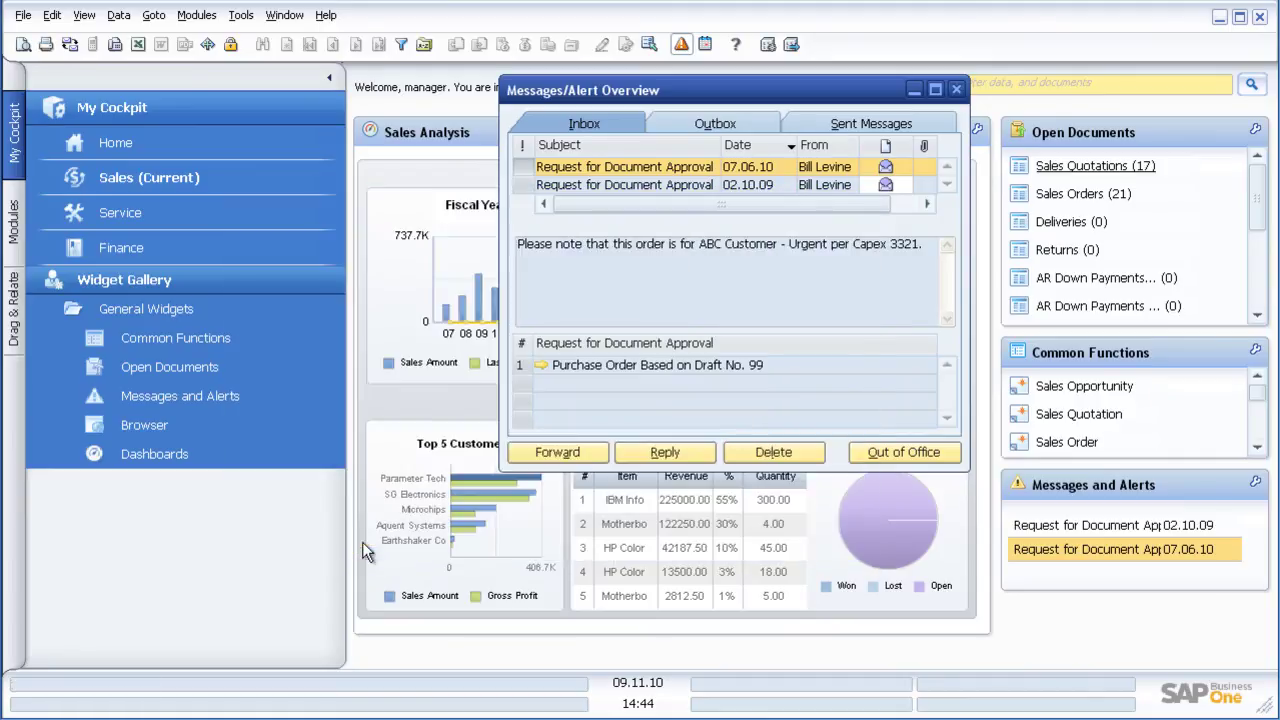
{"action": "left_click", "coordinate": [956, 89]}
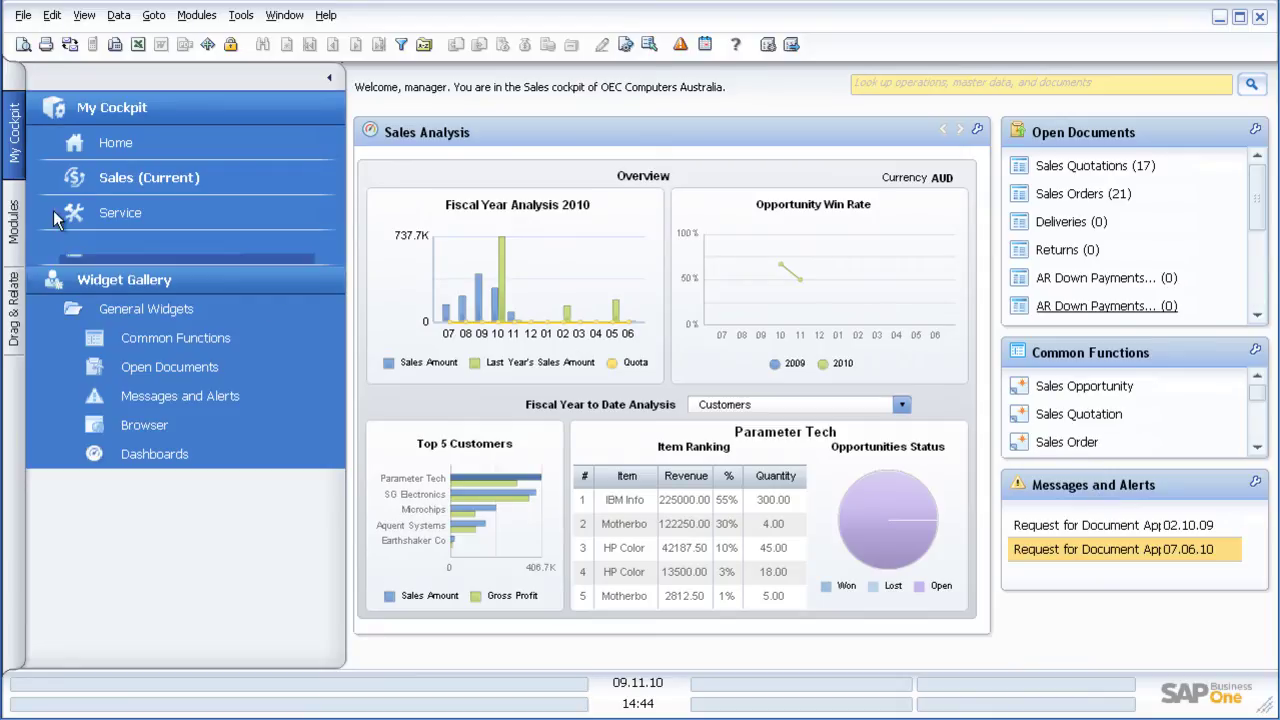
Show the Modules menu listing Administration, Financials, Sales Opportunities, Sales - AR and Purchasing - AP.
{"action": "left_click", "coordinate": [15, 218]}
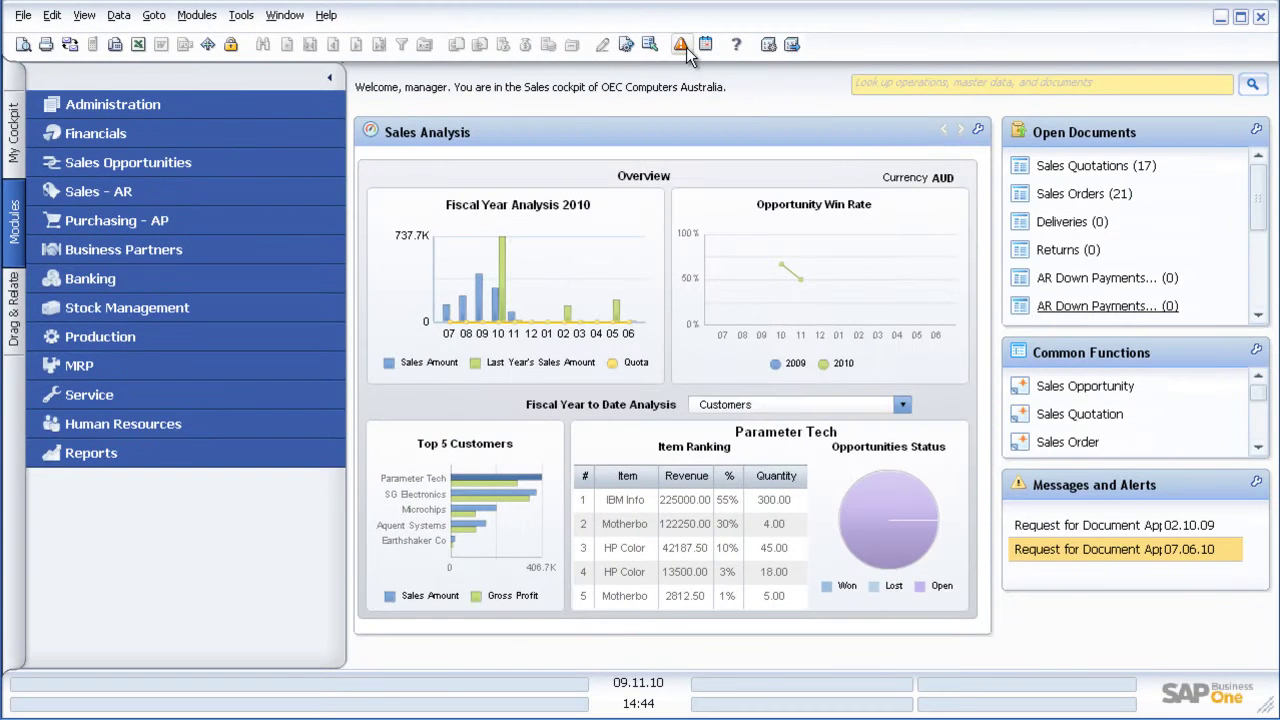
Check the messages overview, then start a calendar activity for Tuesday 09:00–09:30.
{"action": "left_click", "coordinate": [682, 46]}
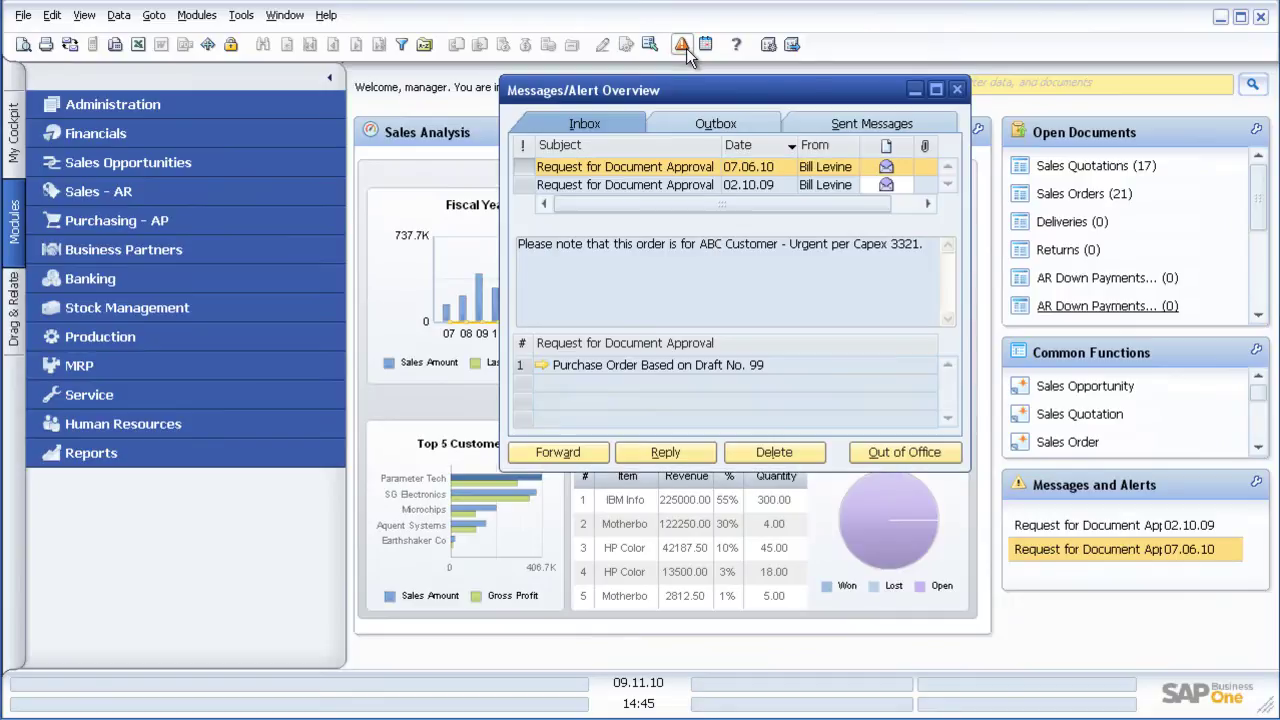
{"action": "left_click", "coordinate": [956, 90]}
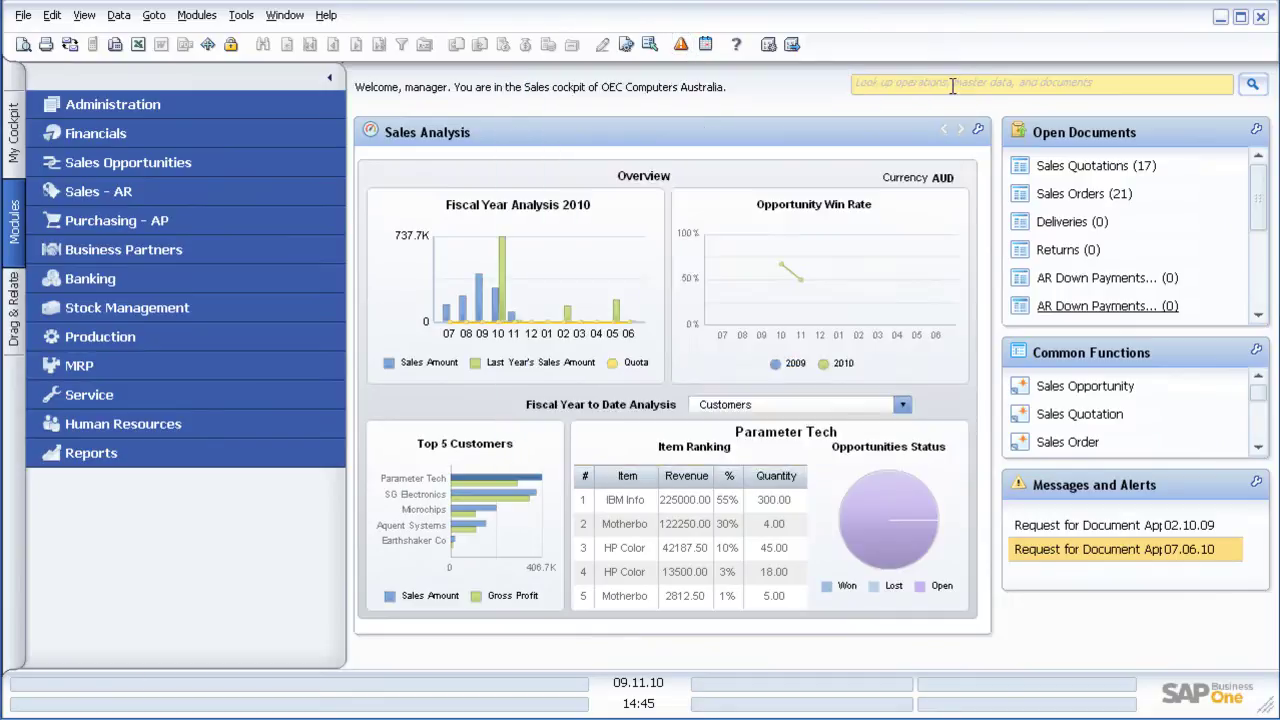
{"action": "left_click", "coordinate": [705, 45]}
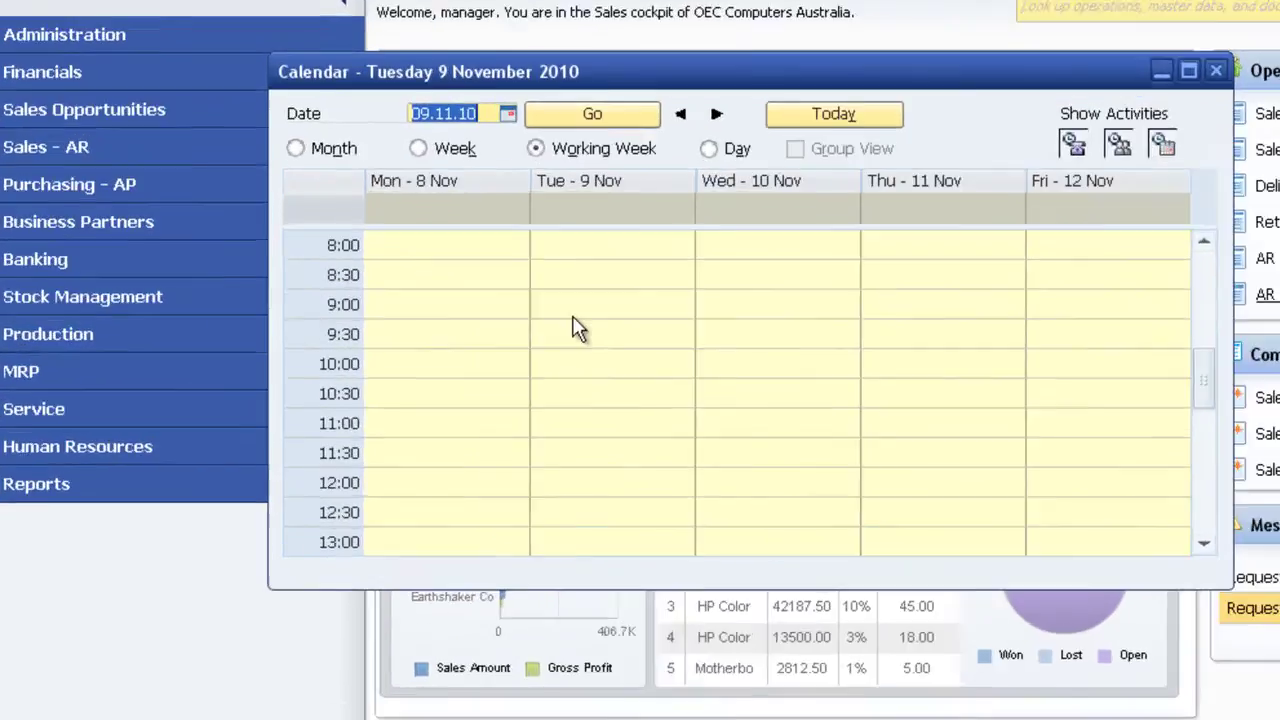
{"action": "double_click", "coordinate": [508, 320]}
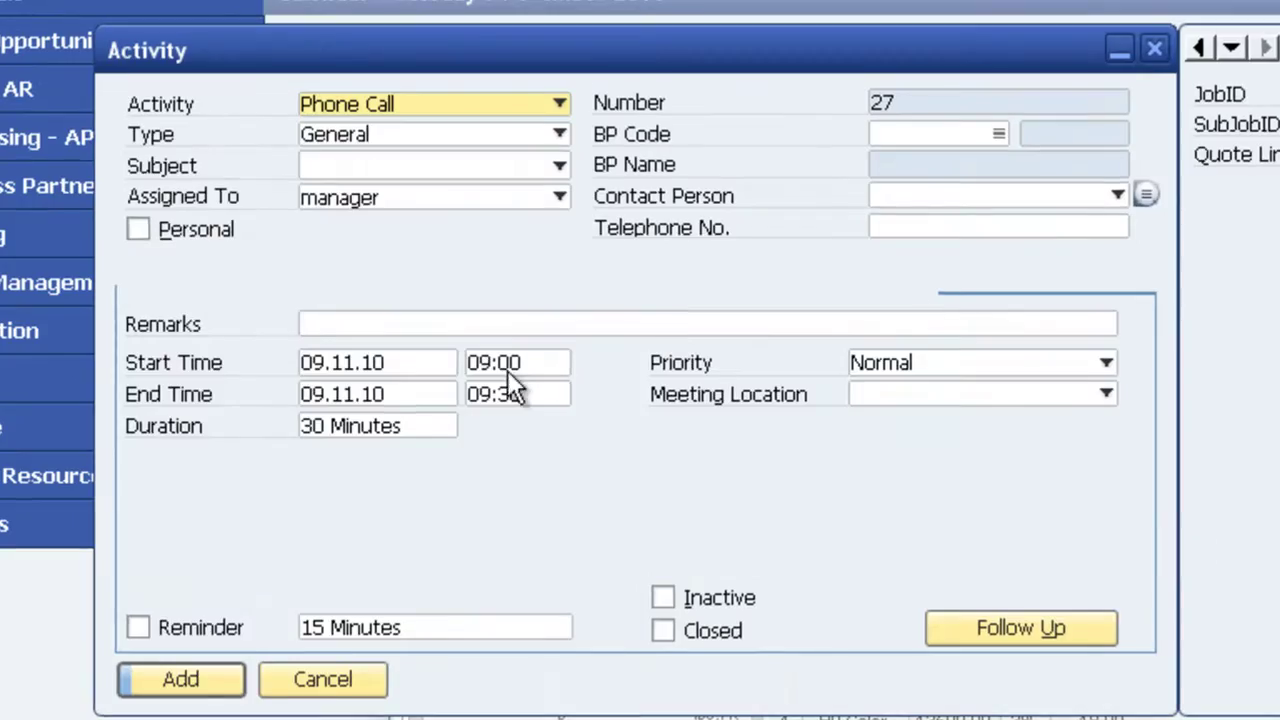
Discard the new phone call activity and close the calendar.
{"action": "left_click", "coordinate": [491, 102]}
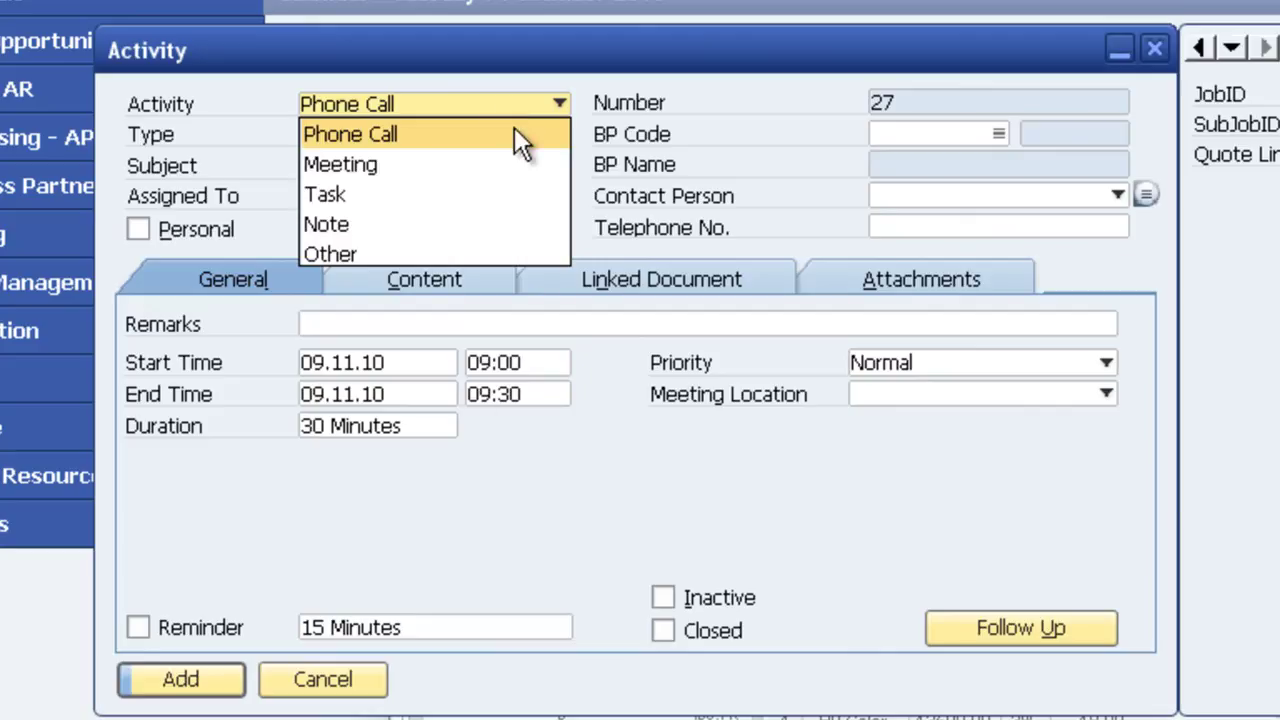
{"action": "left_click", "coordinate": [321, 669]}
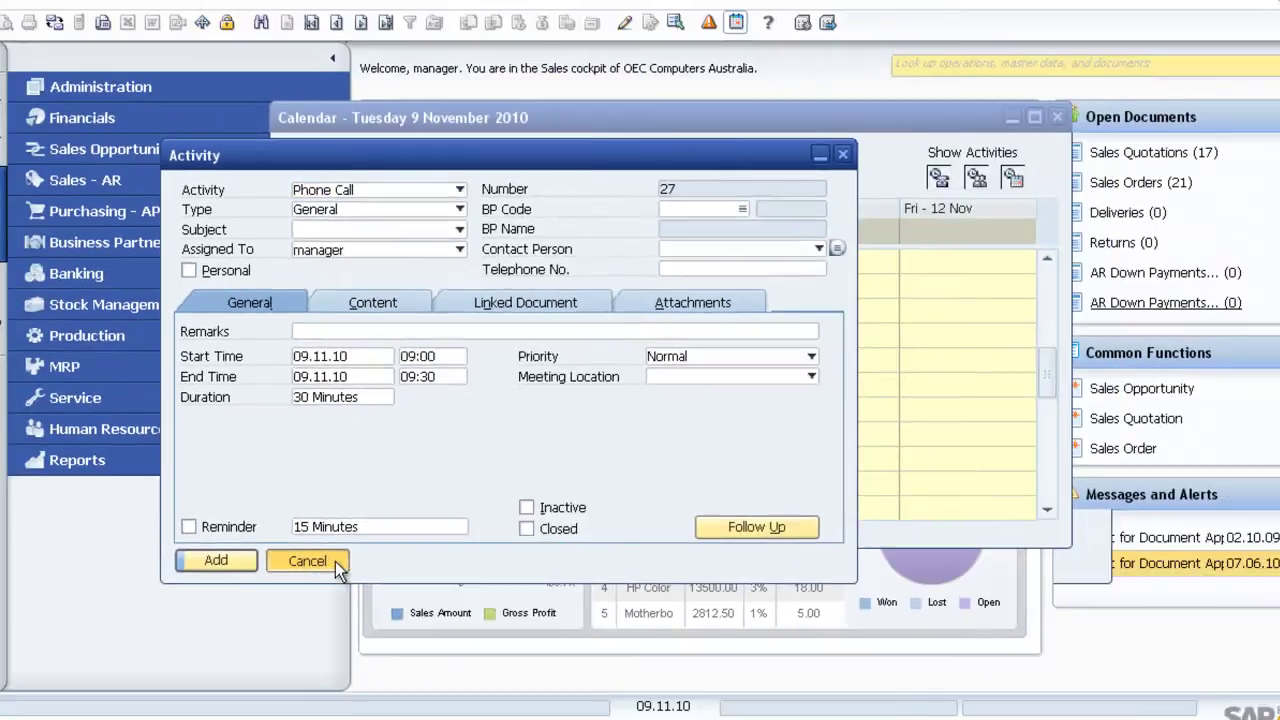
{"action": "left_click", "coordinate": [322, 679]}
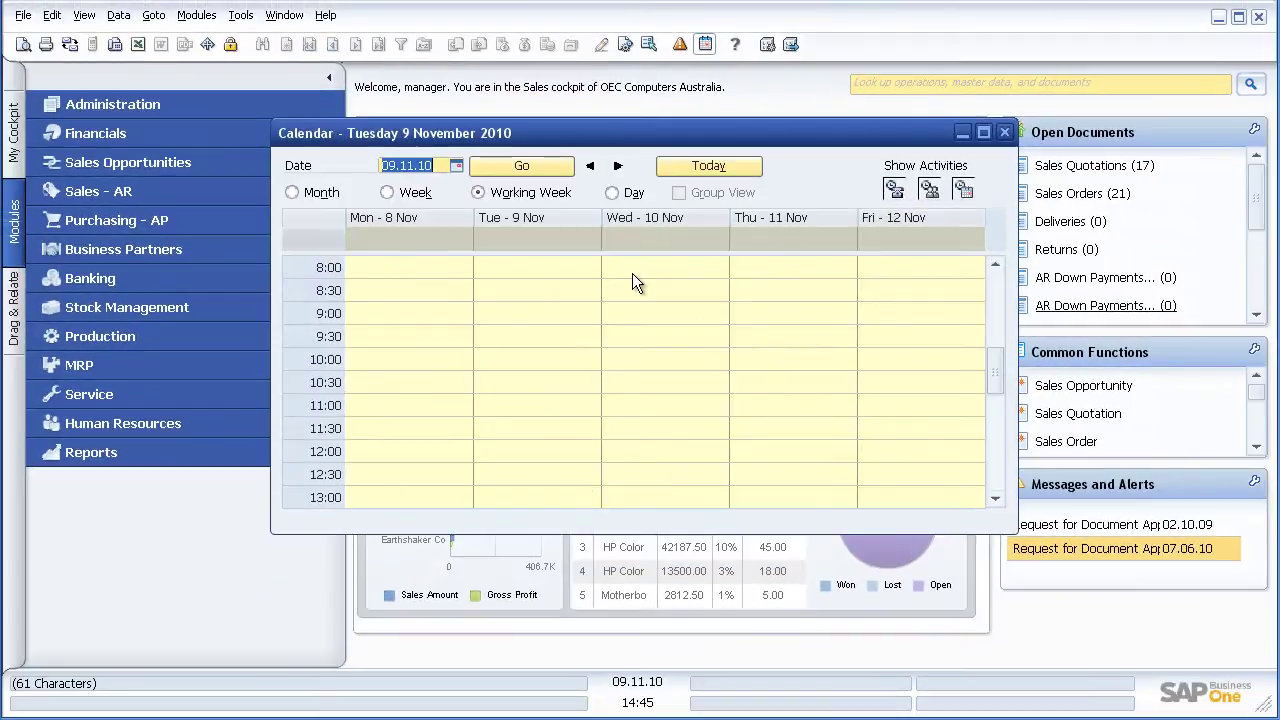
{"action": "left_click", "coordinate": [1005, 134]}
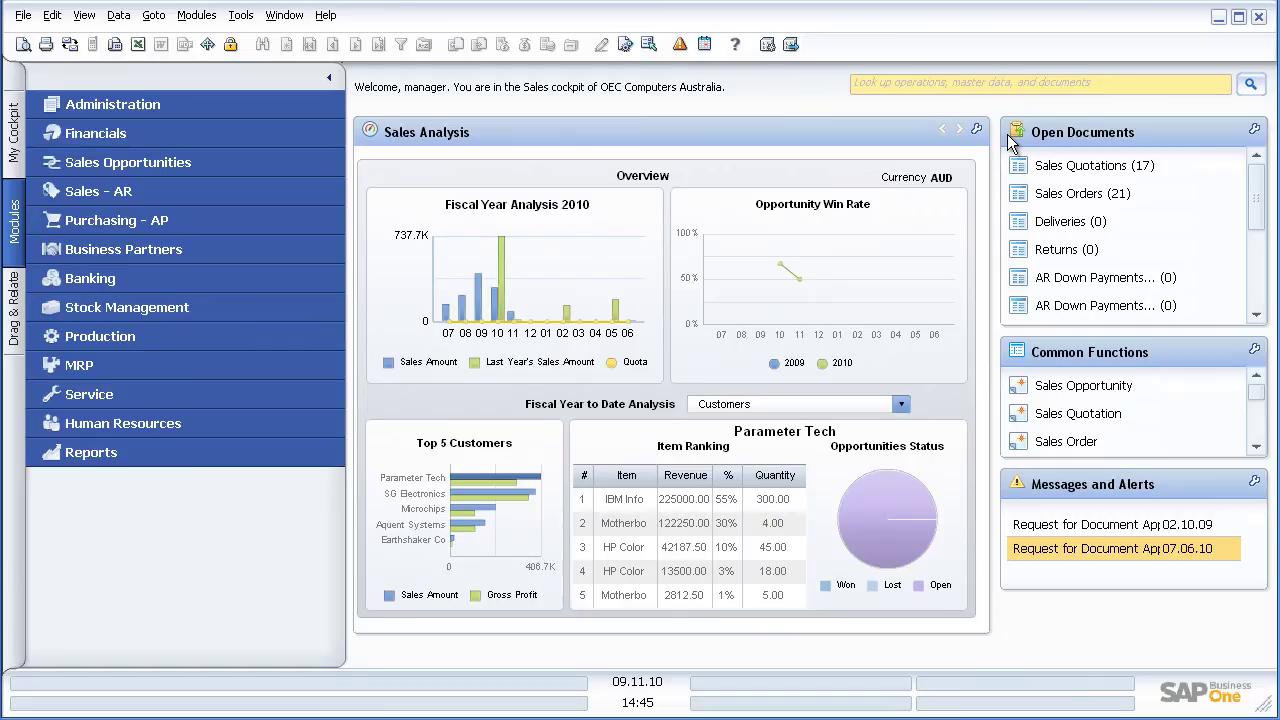
Expand Administration, load the Minimum Stock Deviation alert in Alerts Management, then cancel it.
{"action": "left_click", "coordinate": [199, 107]}
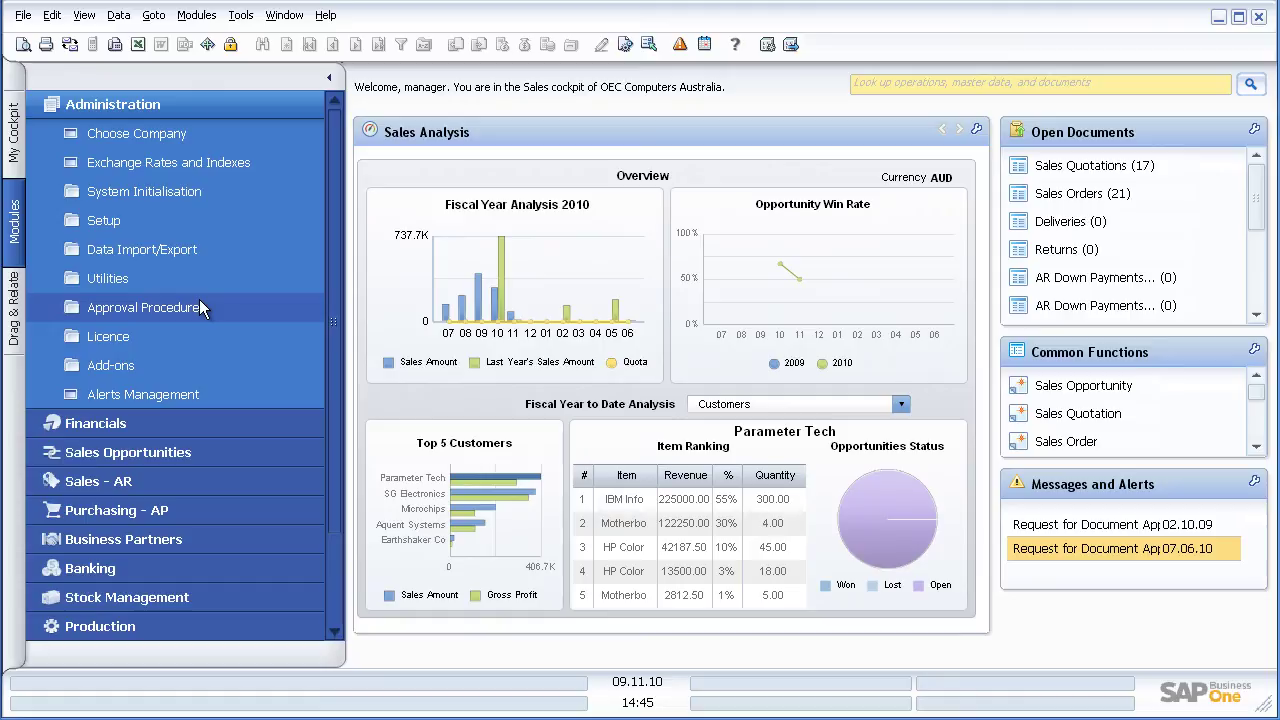
{"action": "left_click", "coordinate": [190, 396]}
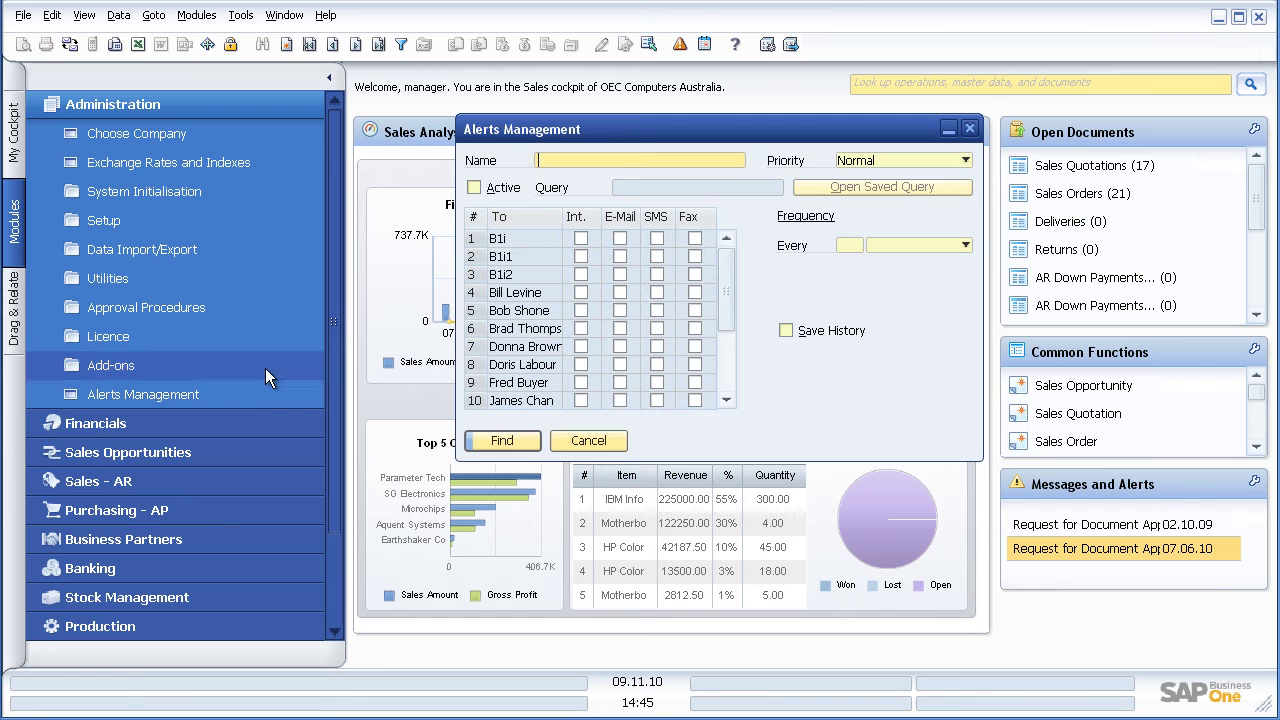
{"action": "left_click", "coordinate": [333, 44]}
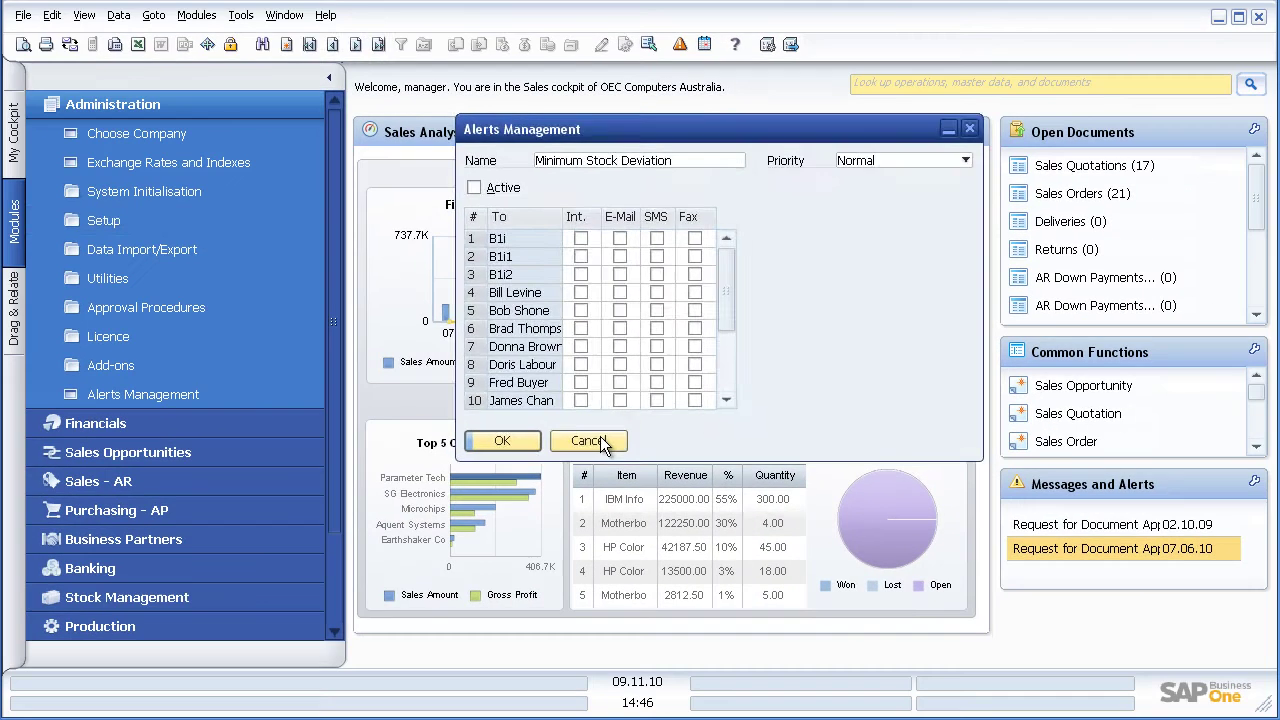
{"action": "left_click", "coordinate": [588, 441]}
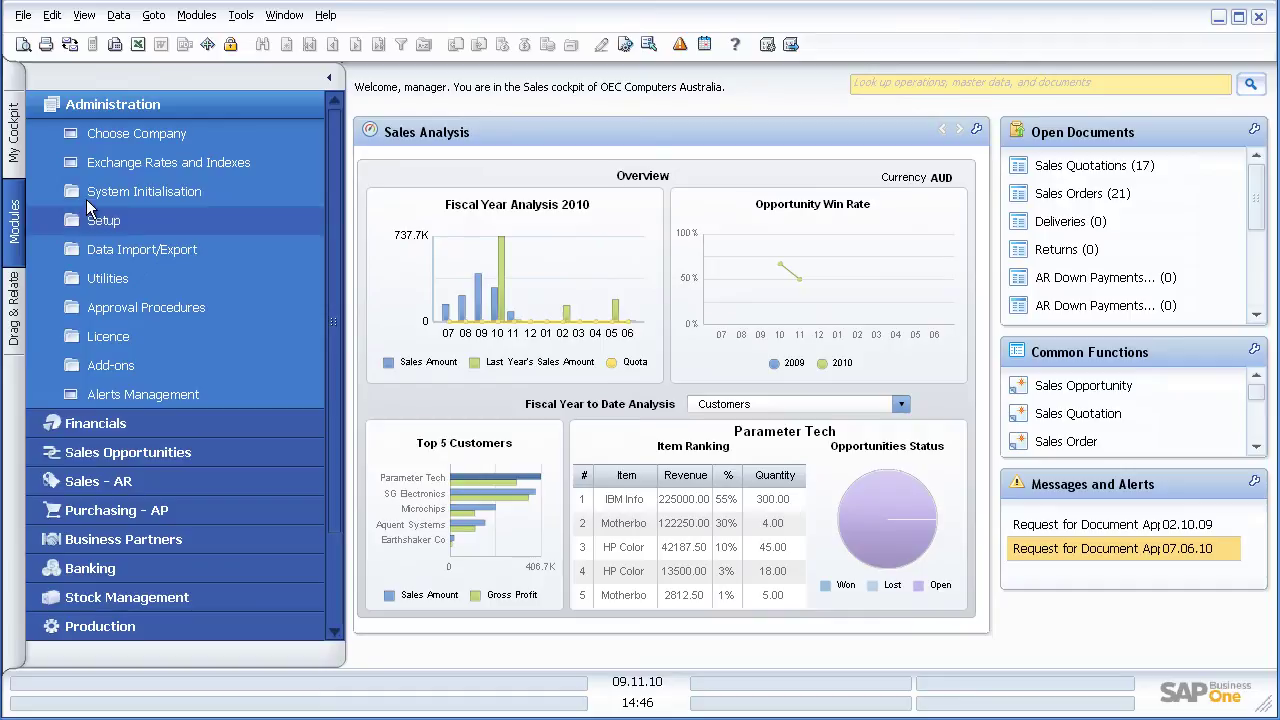
Show the Chart of Accounts Turnover accounts and select account 400000.
{"action": "left_click", "coordinate": [184, 103]}
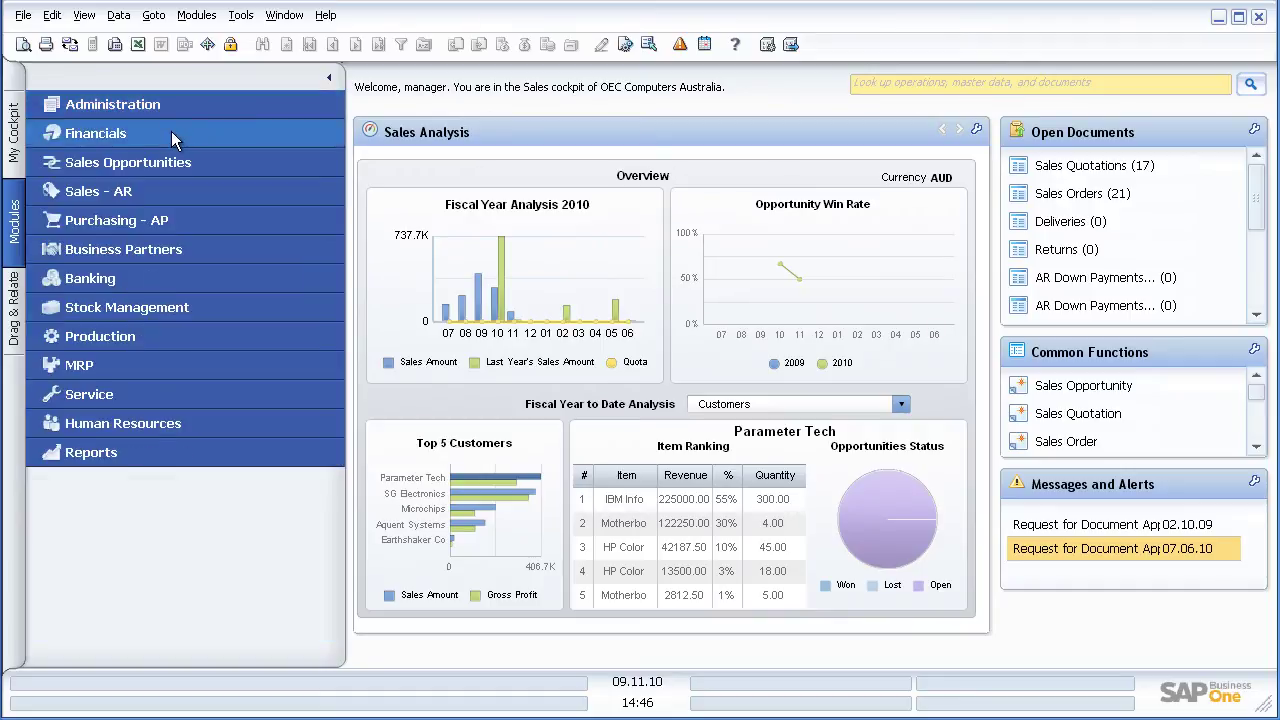
{"action": "left_click", "coordinate": [171, 131]}
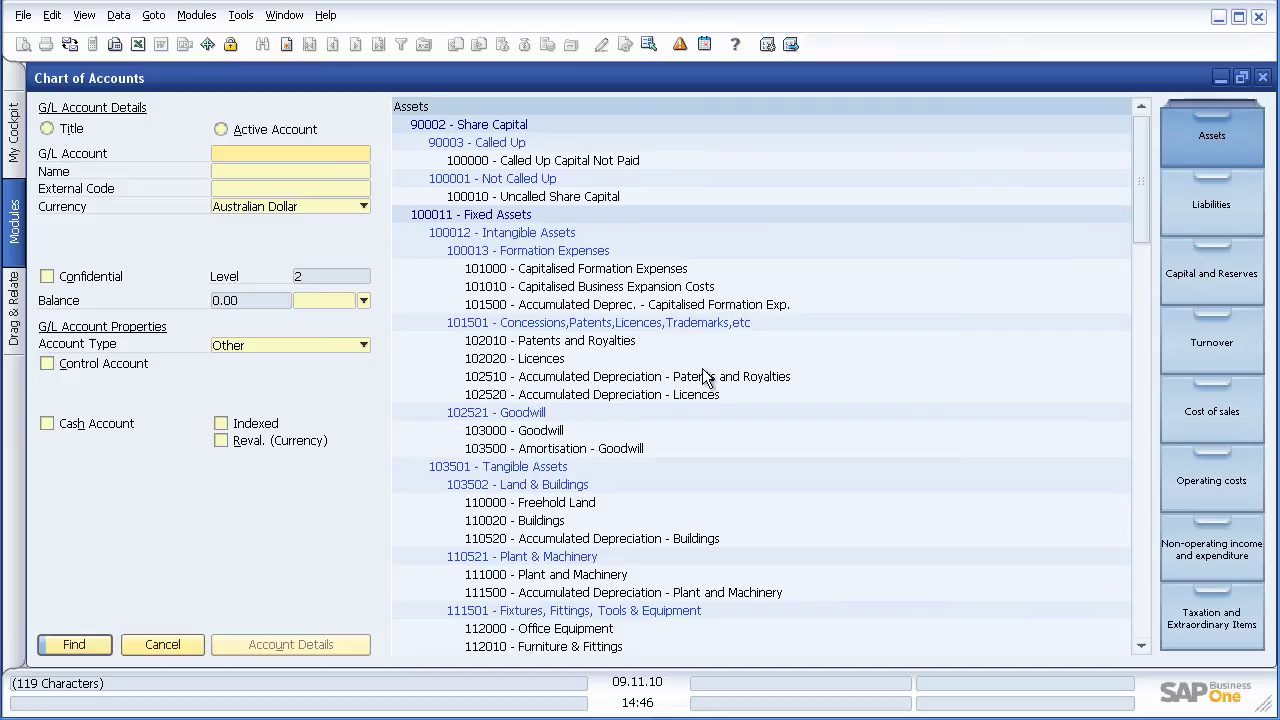
{"action": "left_click", "coordinate": [1234, 343]}
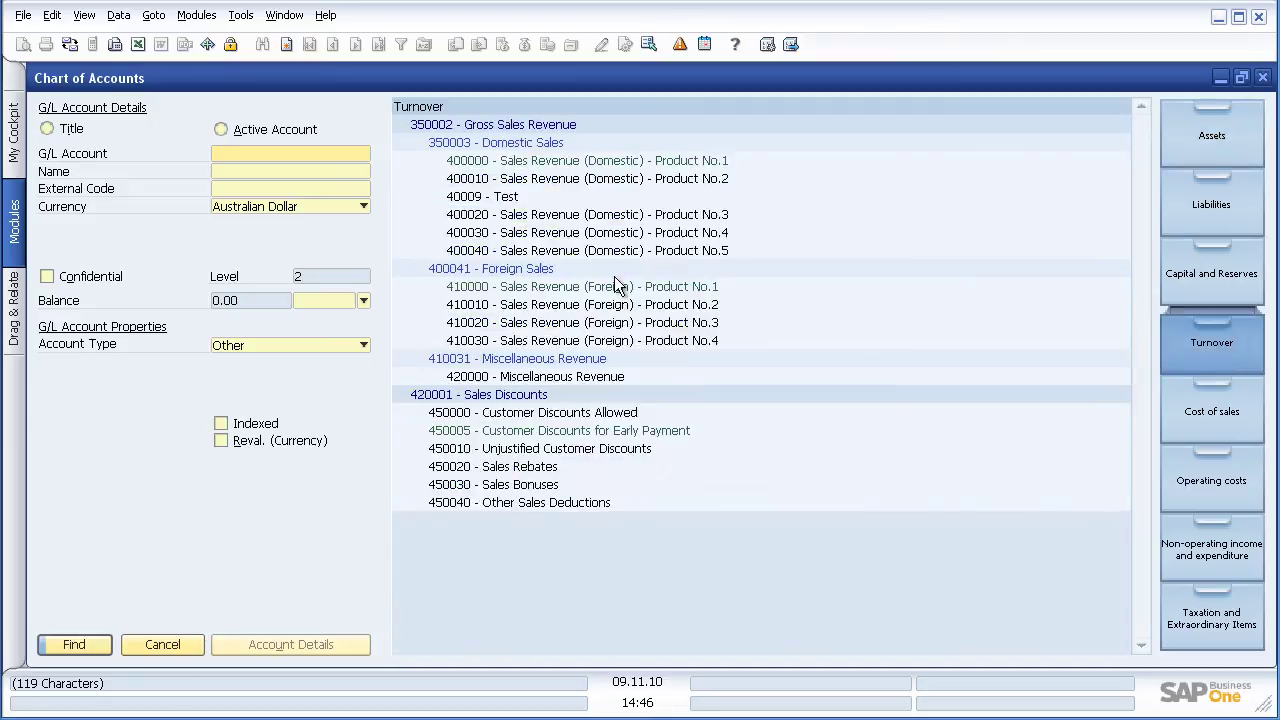
{"action": "left_click", "coordinate": [510, 162]}
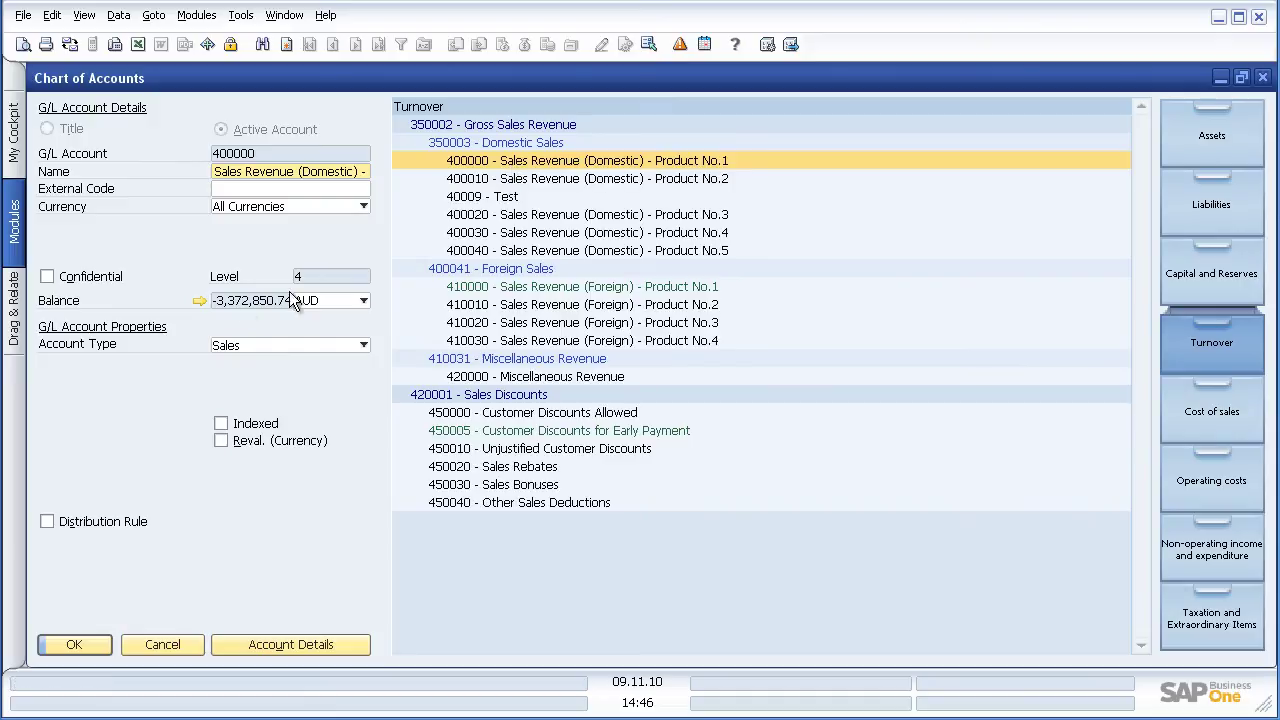
Review account 400000's balance history and AR invoice 85, then close both.
{"action": "left_click", "coordinate": [200, 301]}
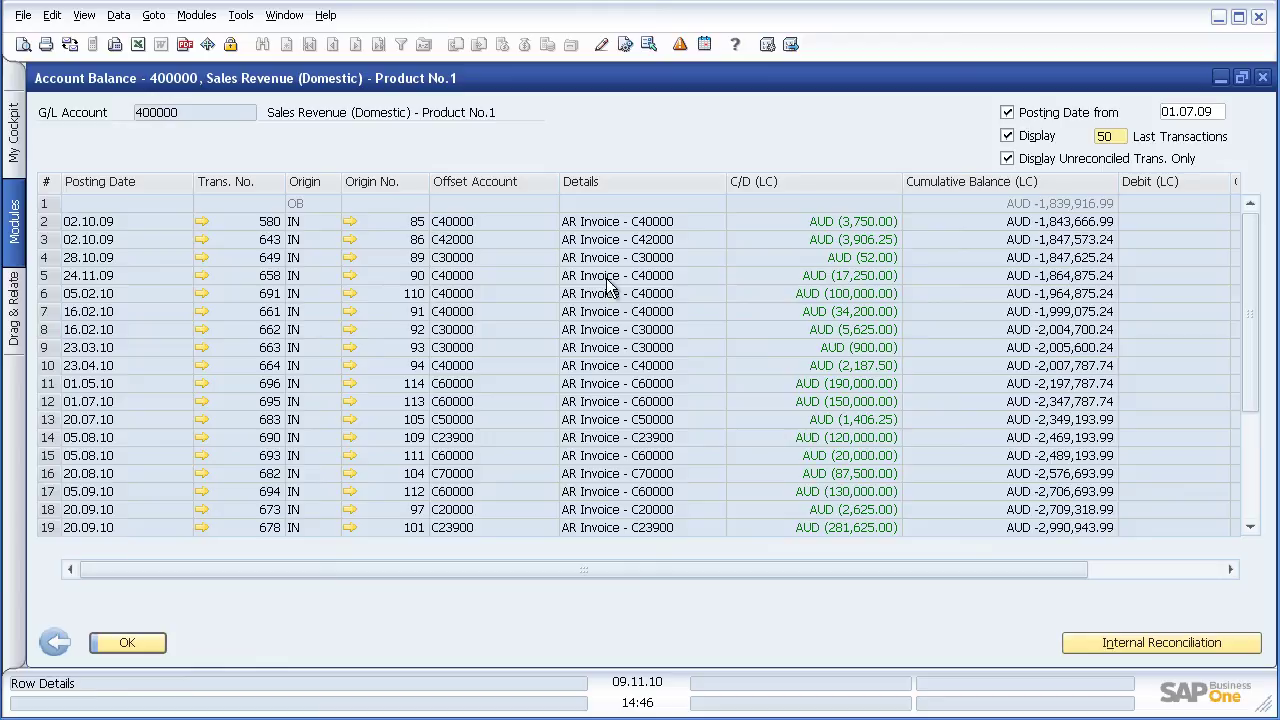
{"action": "left_click", "coordinate": [347, 224]}
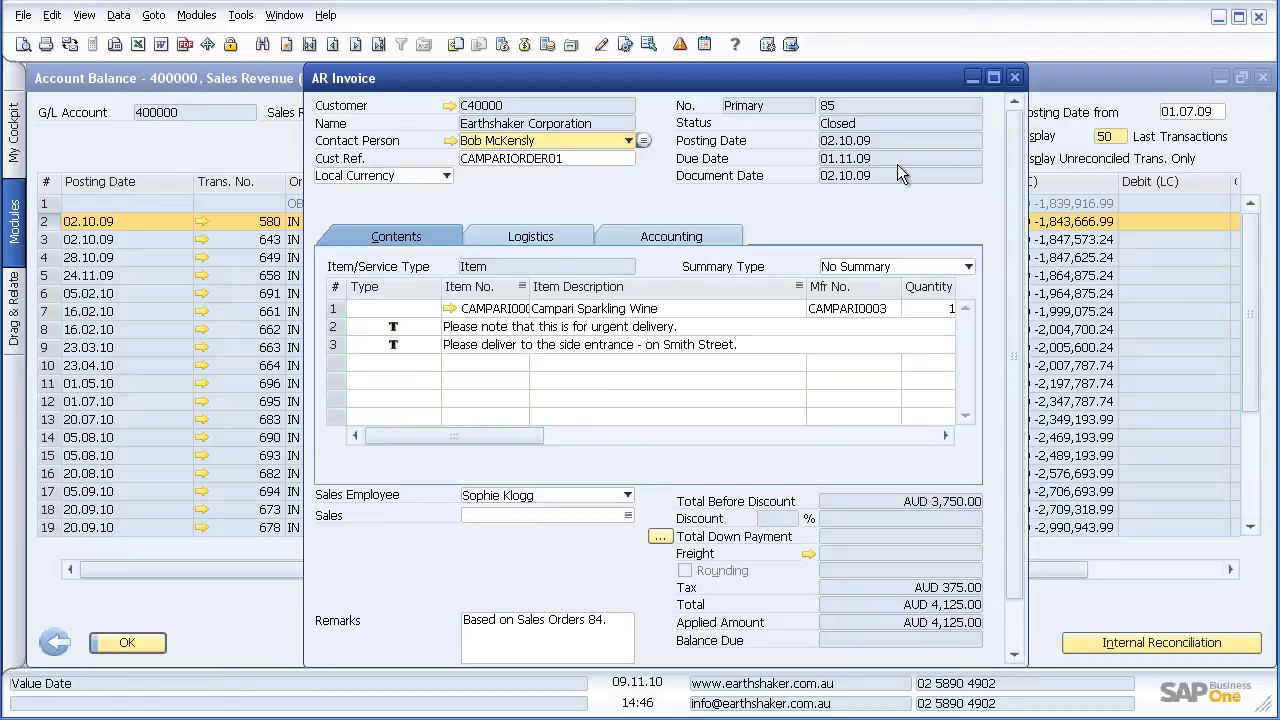
{"action": "left_click", "coordinate": [1015, 78]}
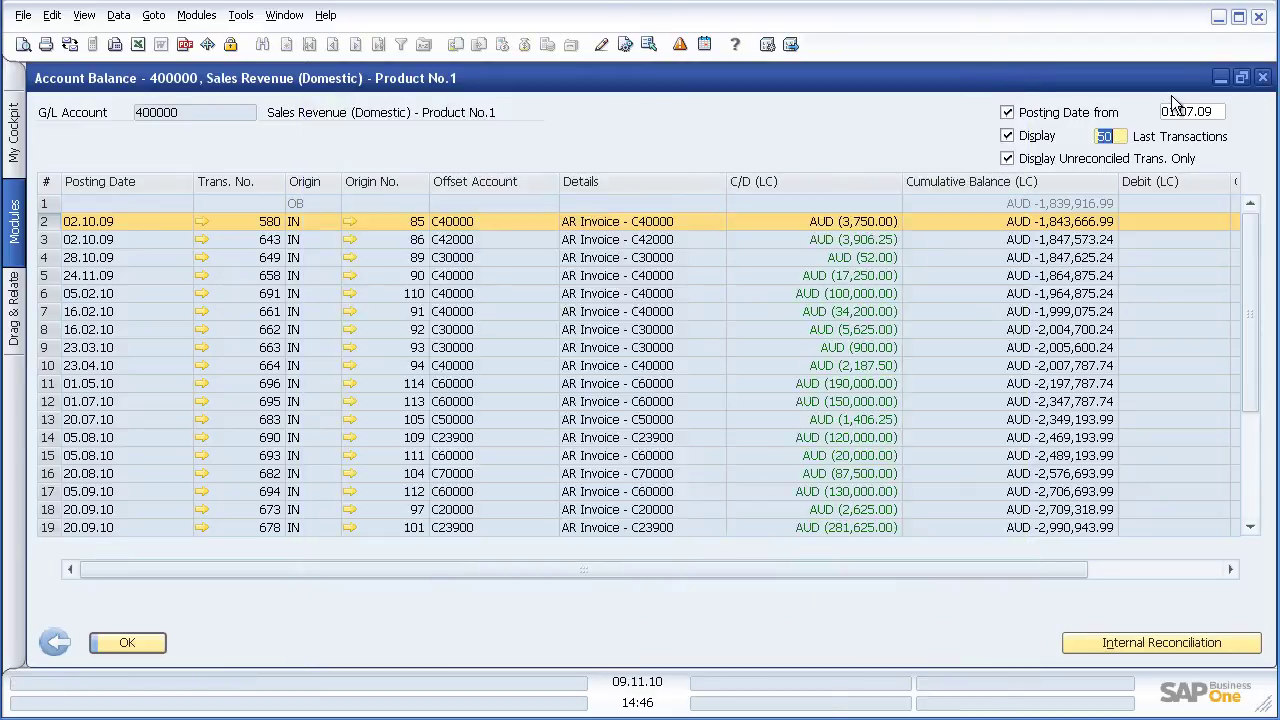
{"action": "left_click", "coordinate": [1262, 78]}
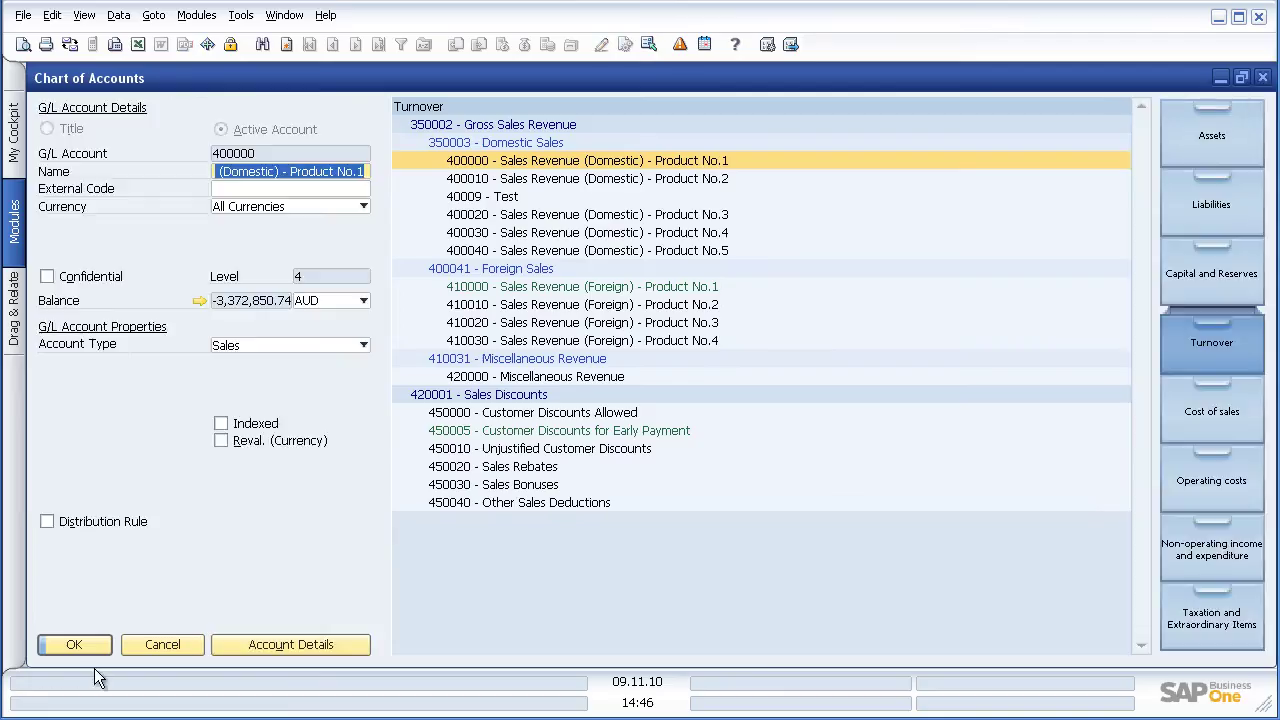
Close the Chart of Accounts, glance at Budget Setup, and expand Cost Accounting.
{"action": "left_click", "coordinate": [154, 643]}
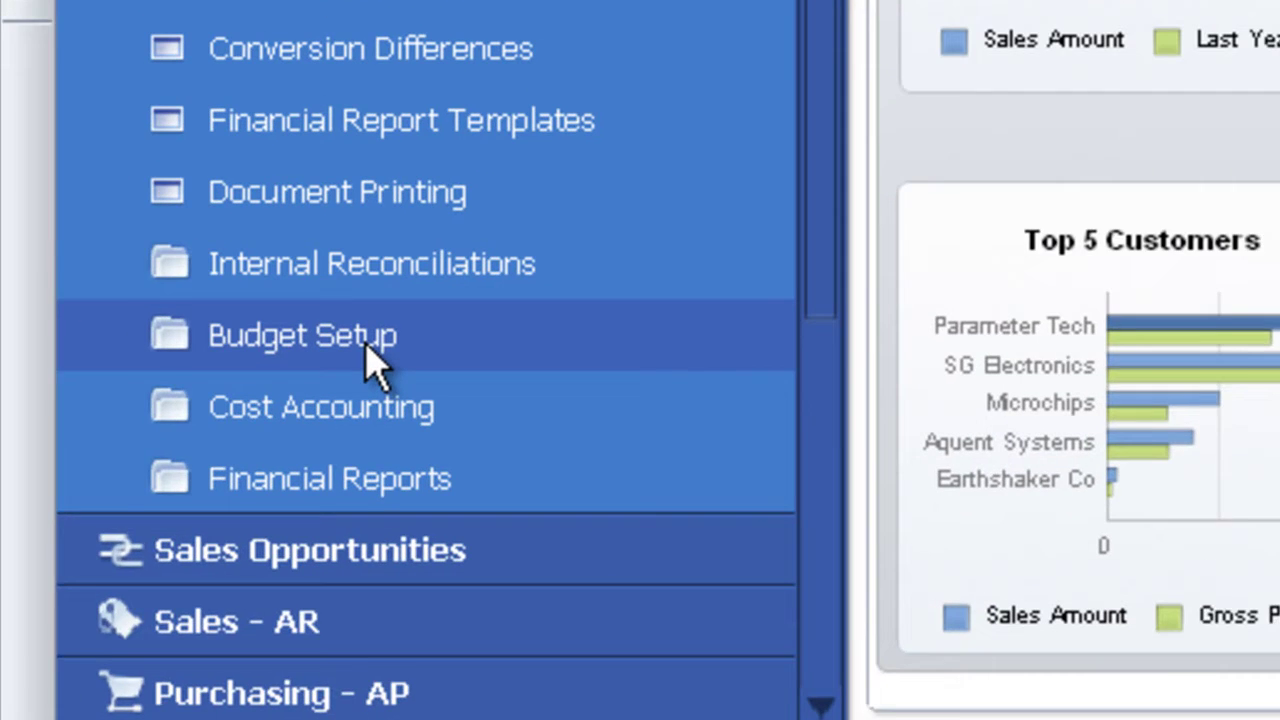
{"action": "left_click", "coordinate": [147, 486]}
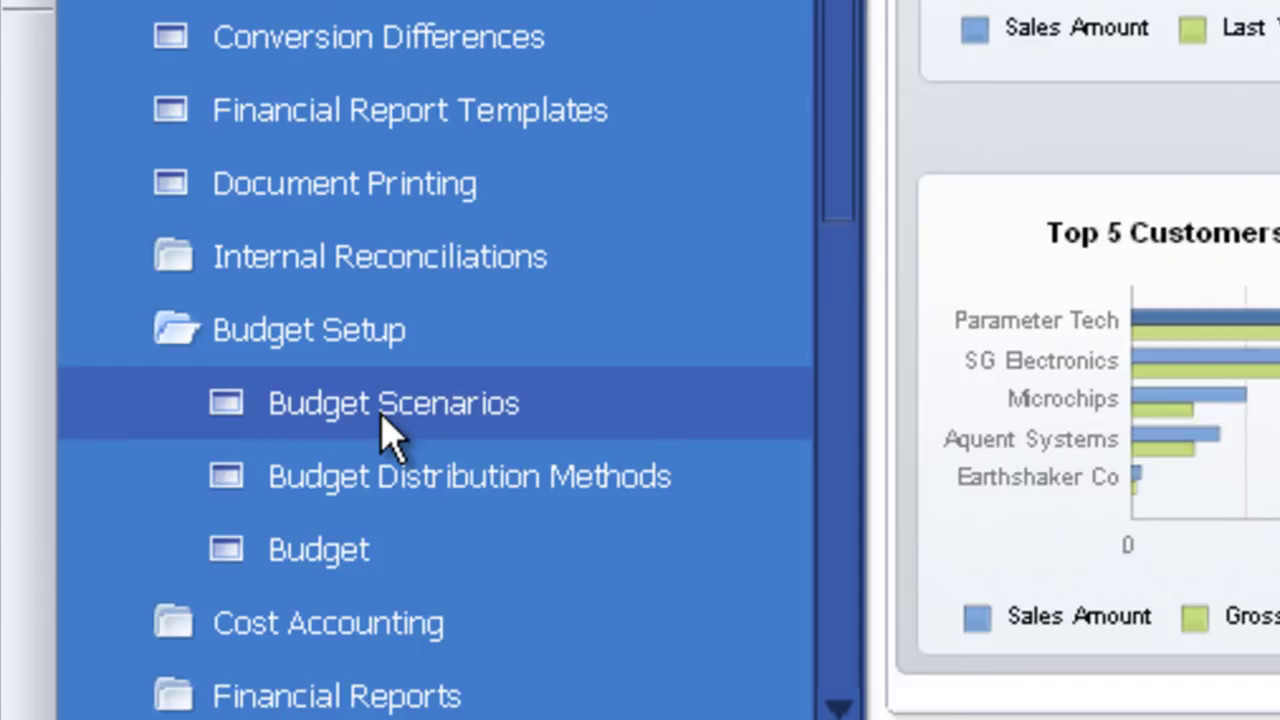
{"action": "left_click", "coordinate": [362, 352]}
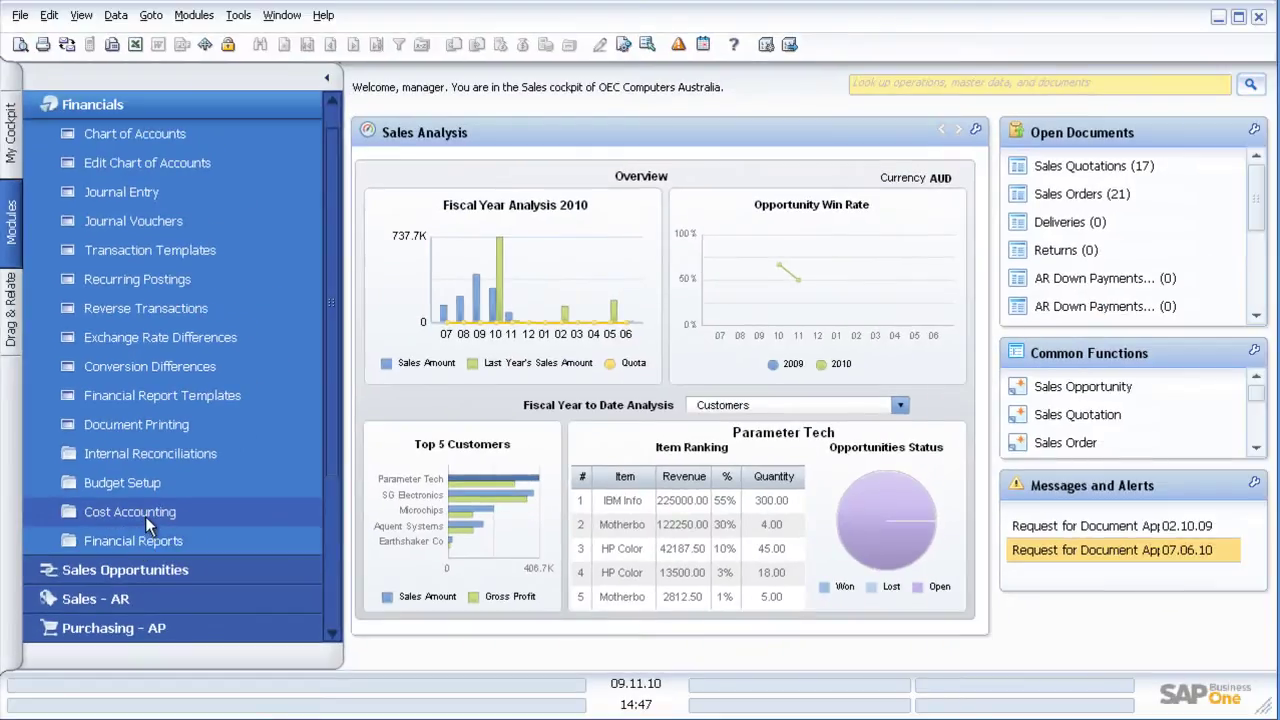
{"action": "left_click", "coordinate": [153, 513]}
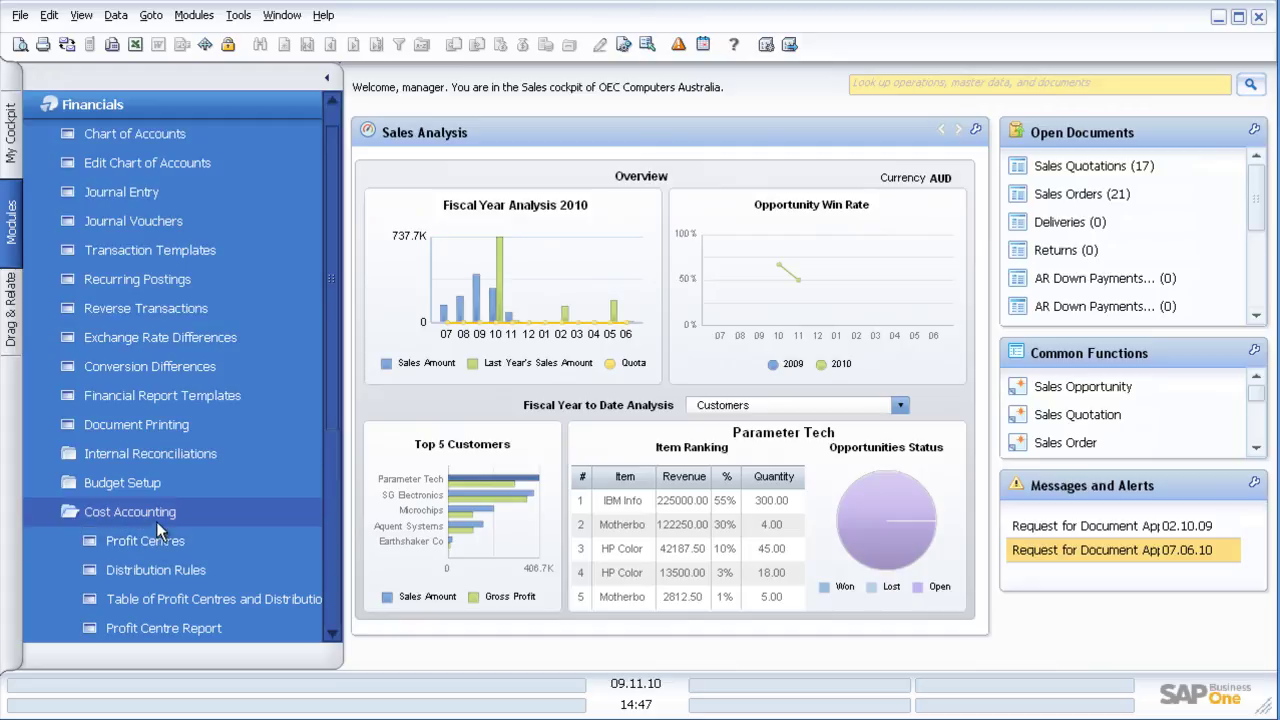
Open the Customer Receivables Ageing report criteria under Financial Reports > Accounting > Ageing.
{"action": "left_click", "coordinate": [157, 521]}
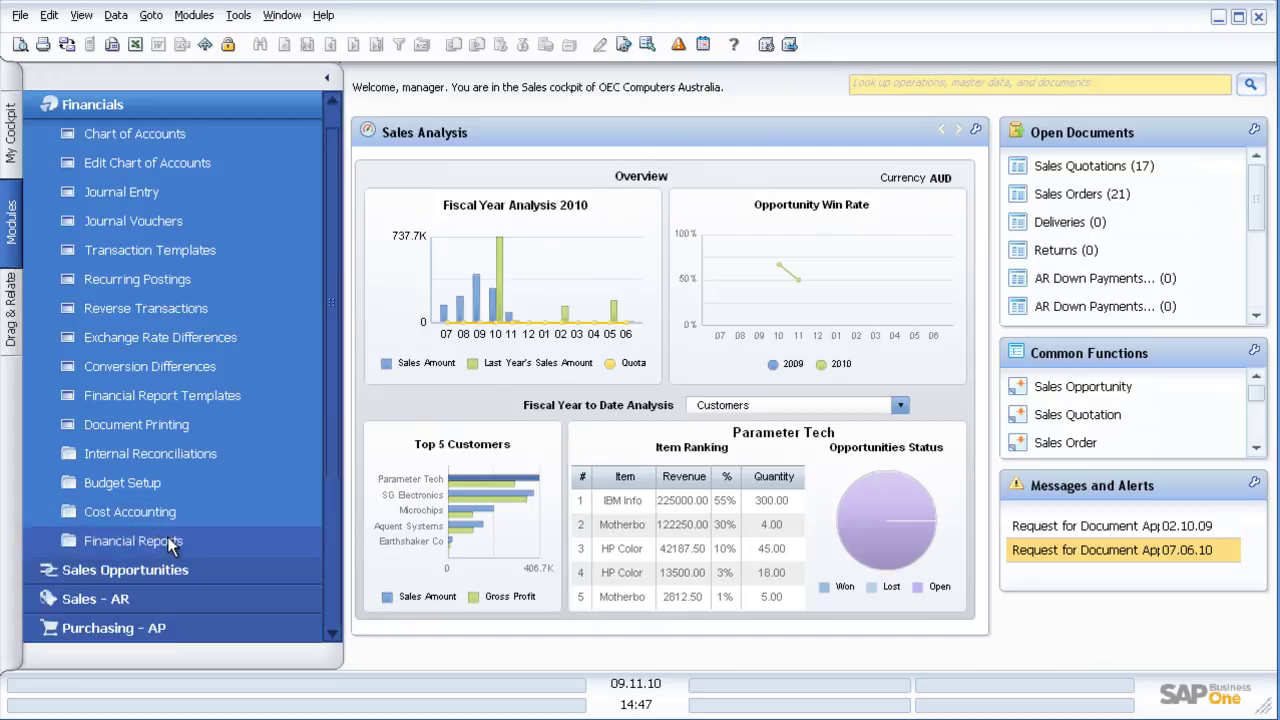
{"action": "left_click", "coordinate": [170, 538]}
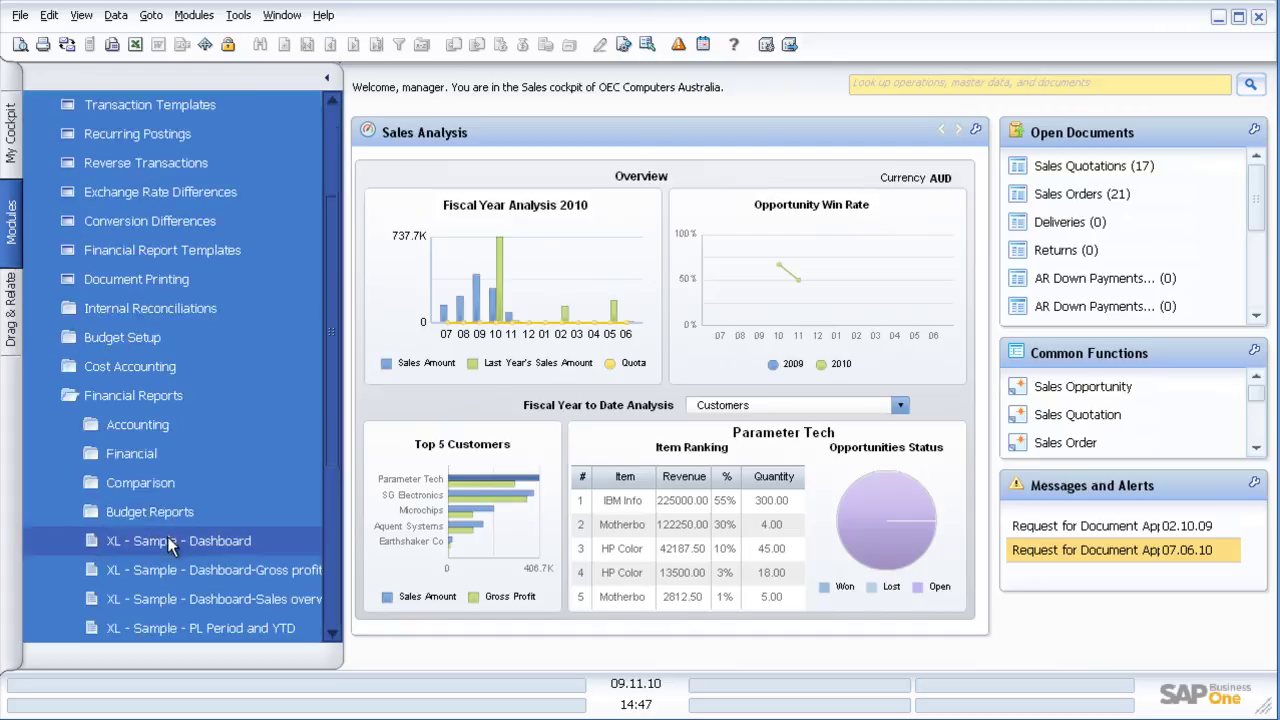
{"action": "left_click", "coordinate": [153, 431]}
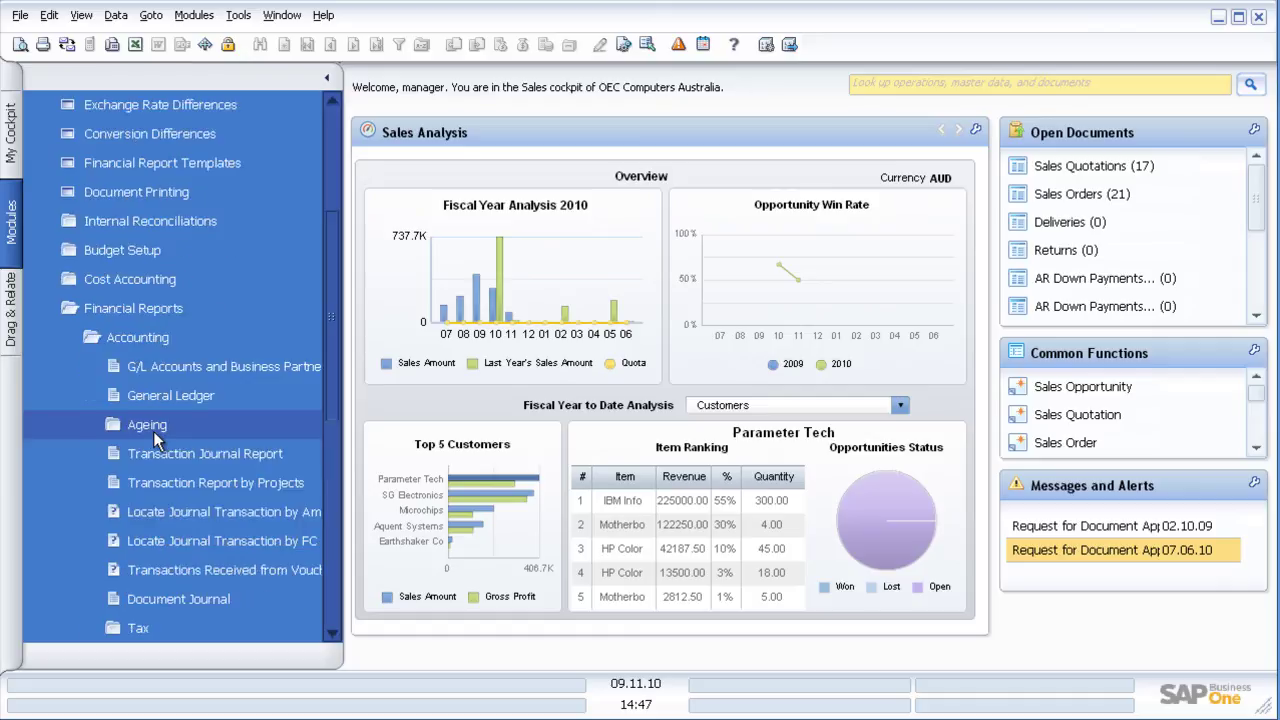
{"action": "left_click", "coordinate": [153, 431]}
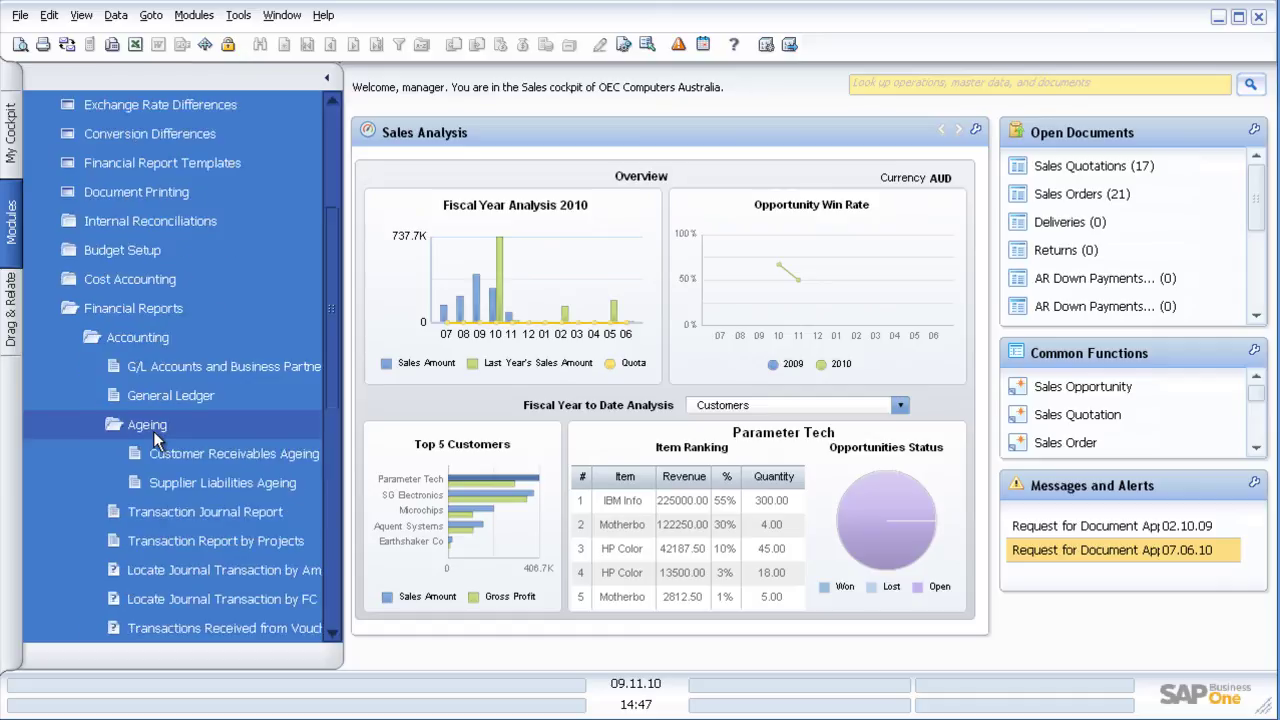
{"action": "left_click", "coordinate": [223, 450]}
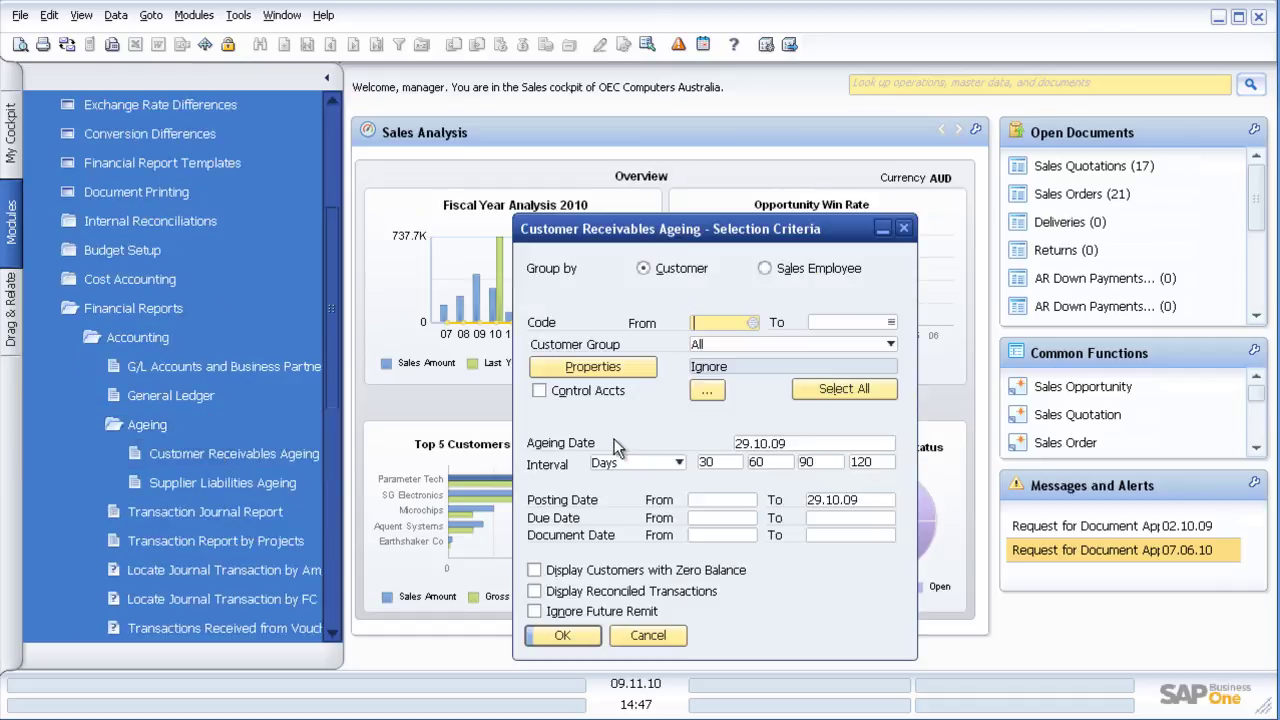
Set the ageing date to 09.11.10 and check it in the date picker.
{"action": "type", "text": "9"}
{"action": "key", "text": "Tab"}
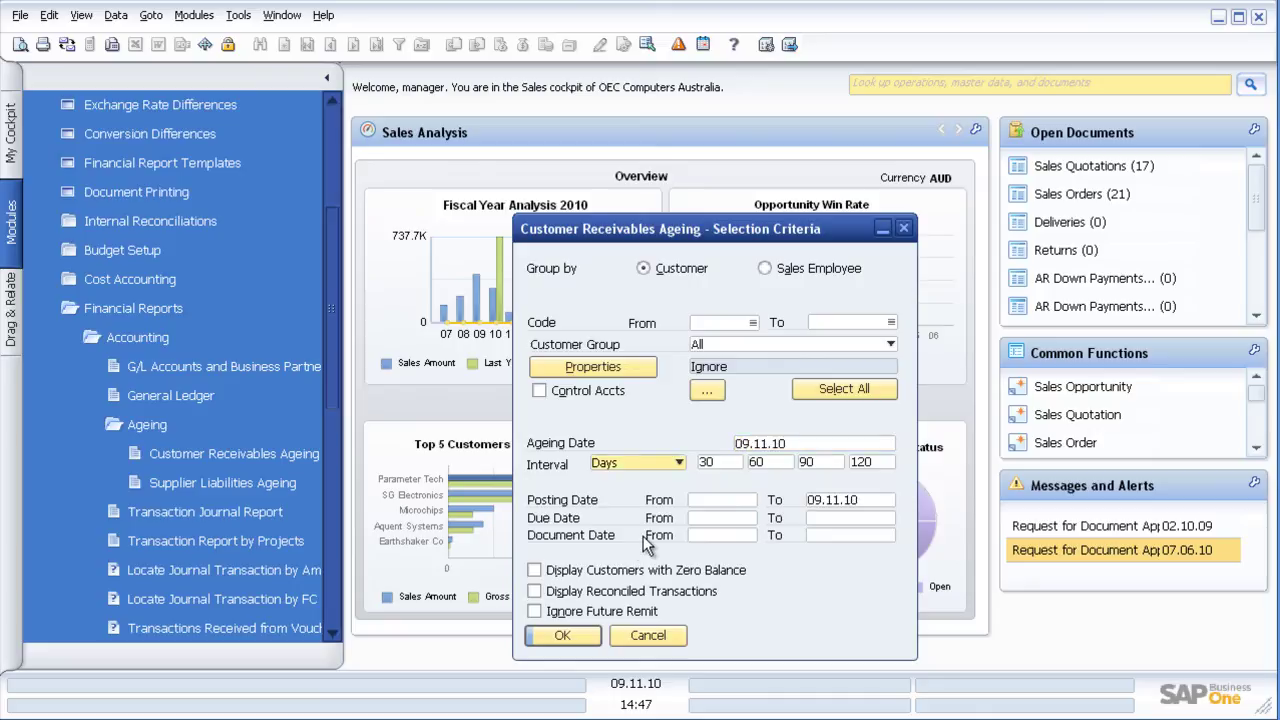
{"action": "left_click", "coordinate": [790, 446]}
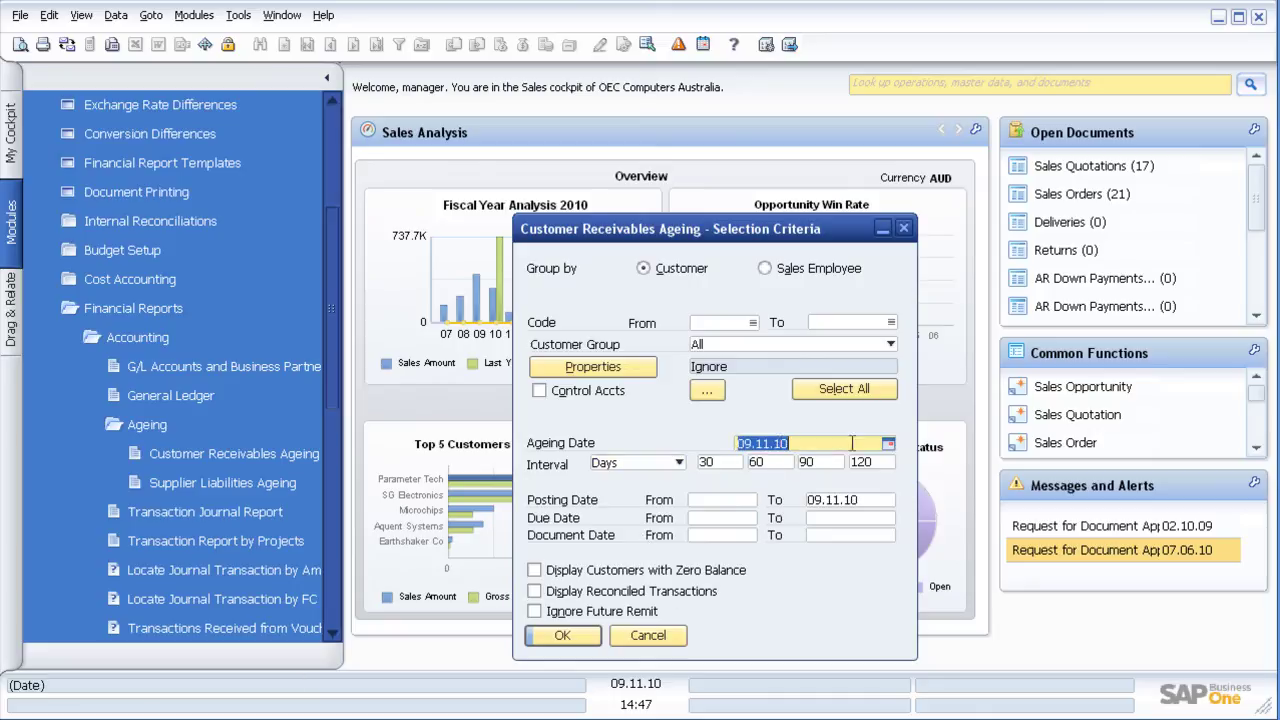
{"action": "left_click", "coordinate": [887, 446]}
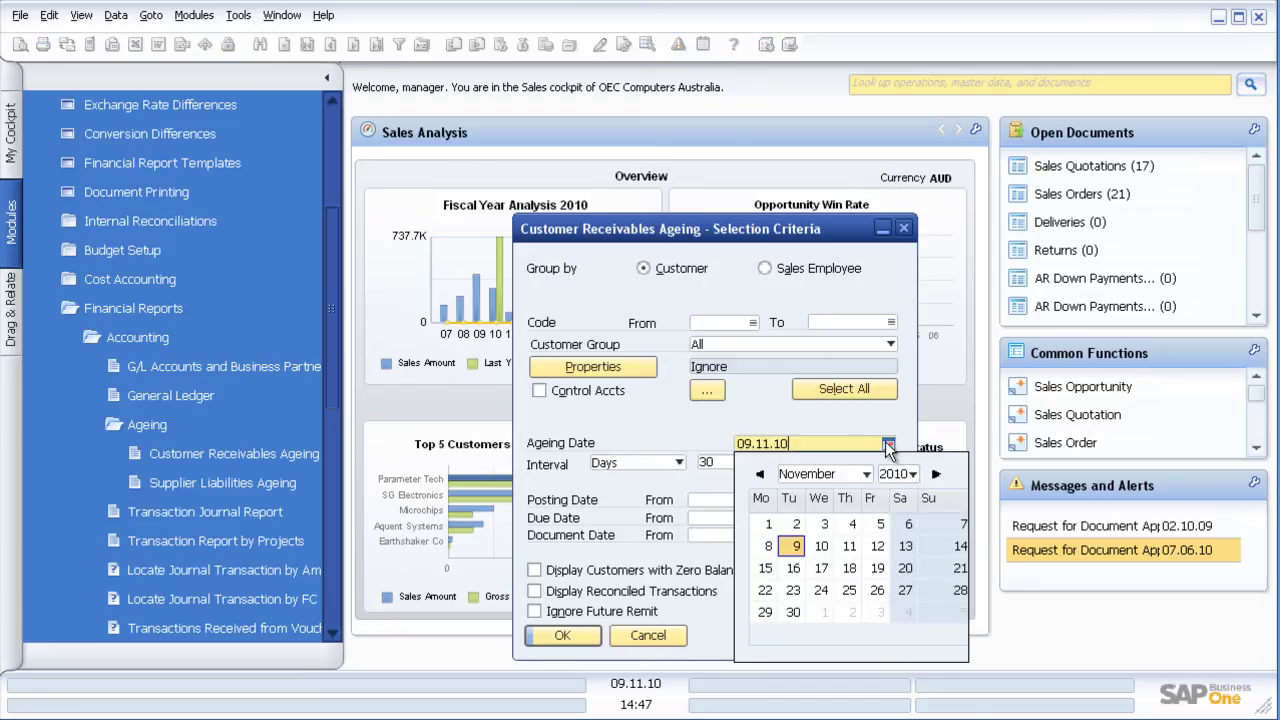
{"action": "left_click", "coordinate": [887, 446]}
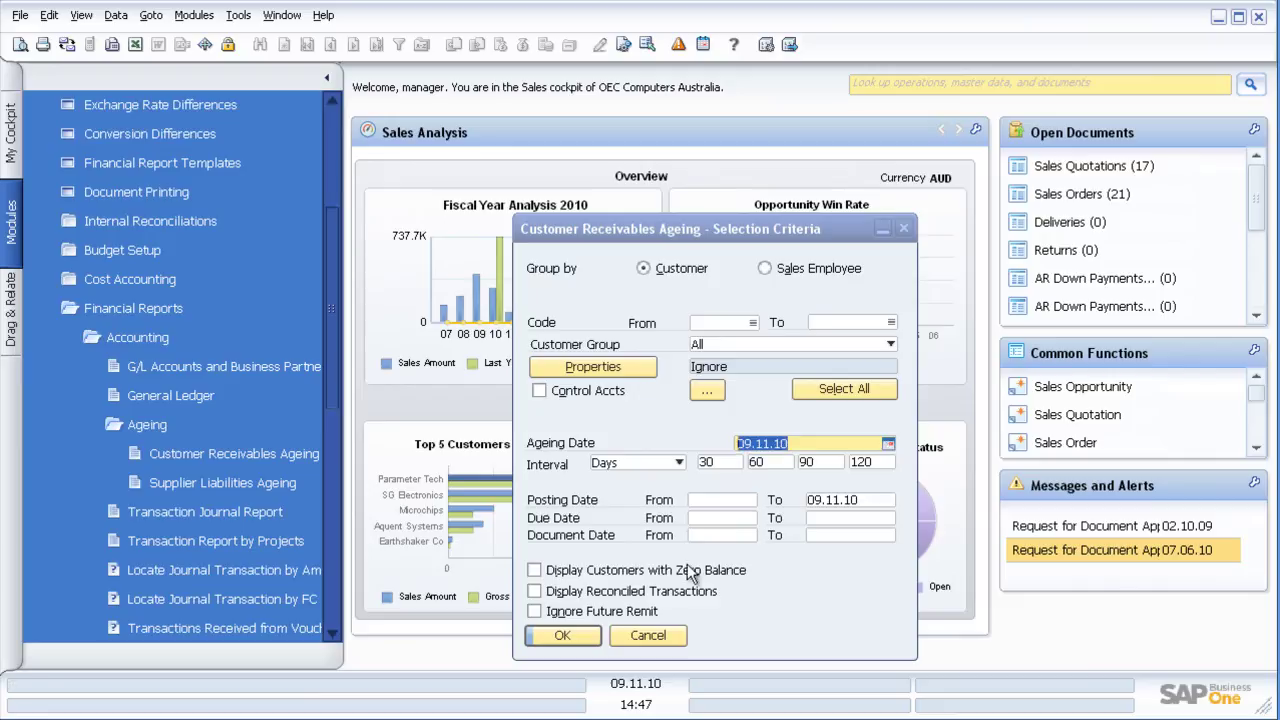
Run the receivables ageing report and view Earthshaker Corporation's business partner record.
{"action": "left_click", "coordinate": [575, 637]}
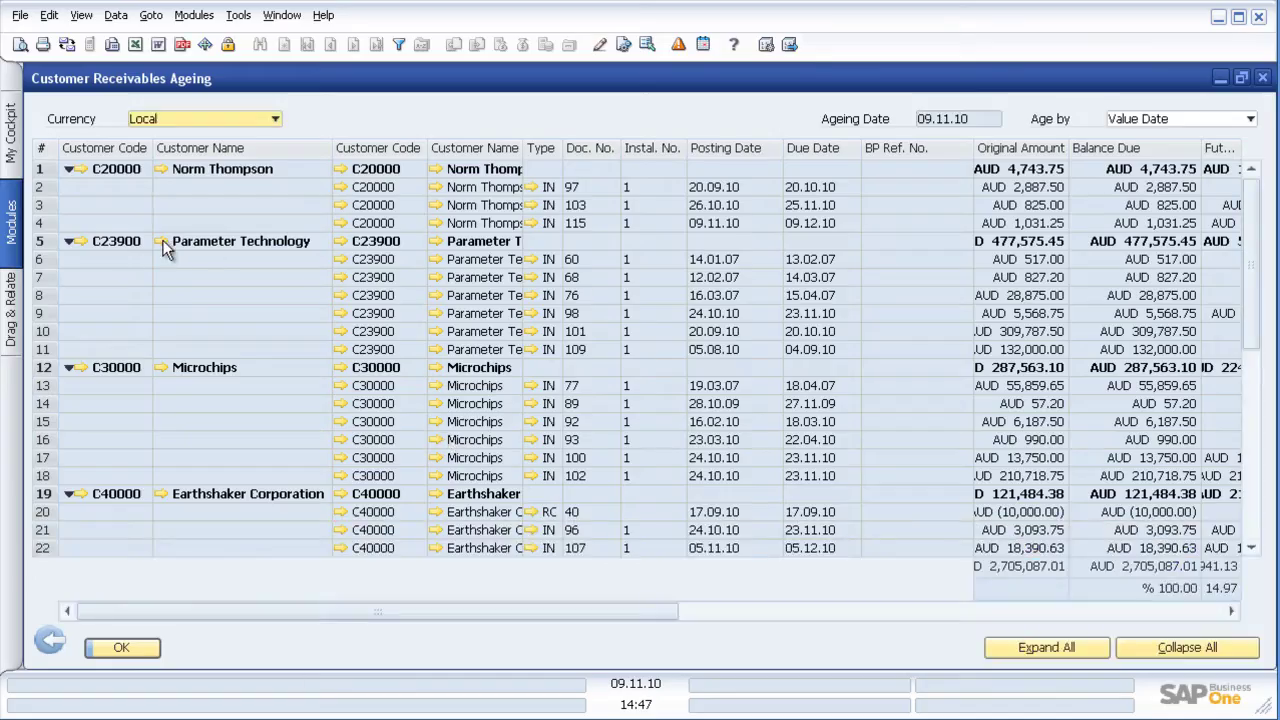
{"action": "left_click", "coordinate": [162, 493]}
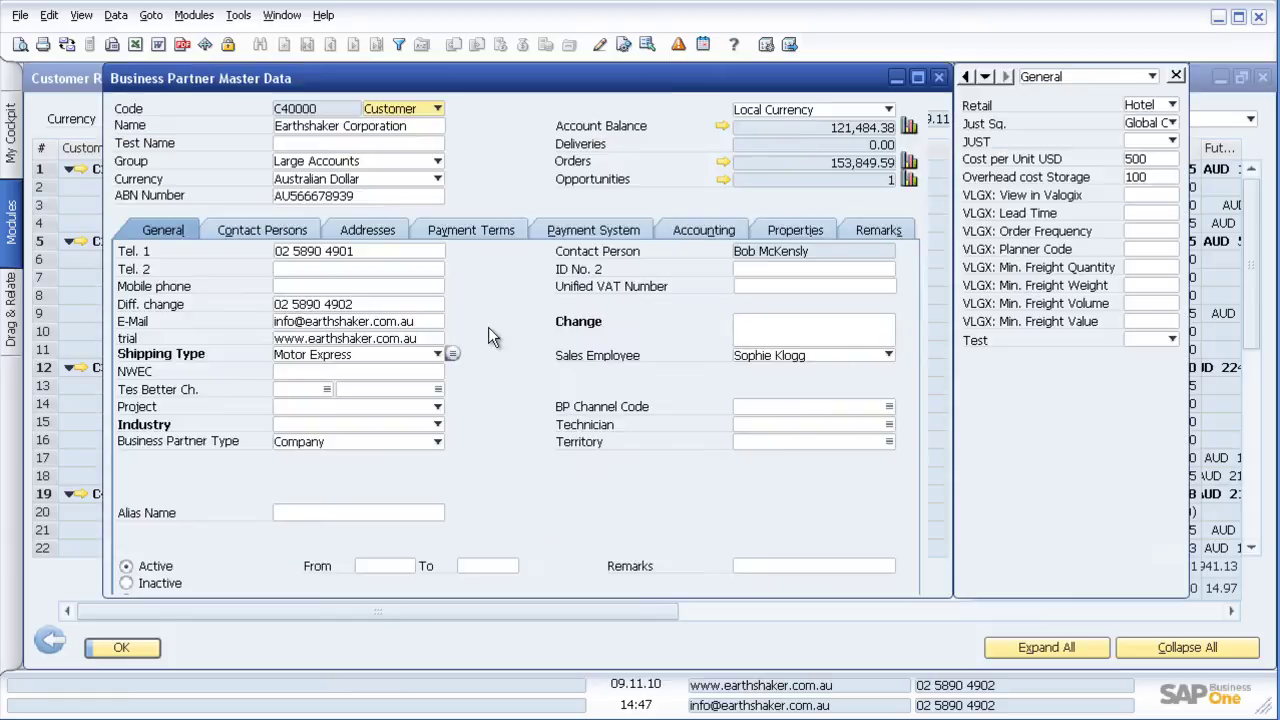
{"action": "left_click", "coordinate": [940, 78]}
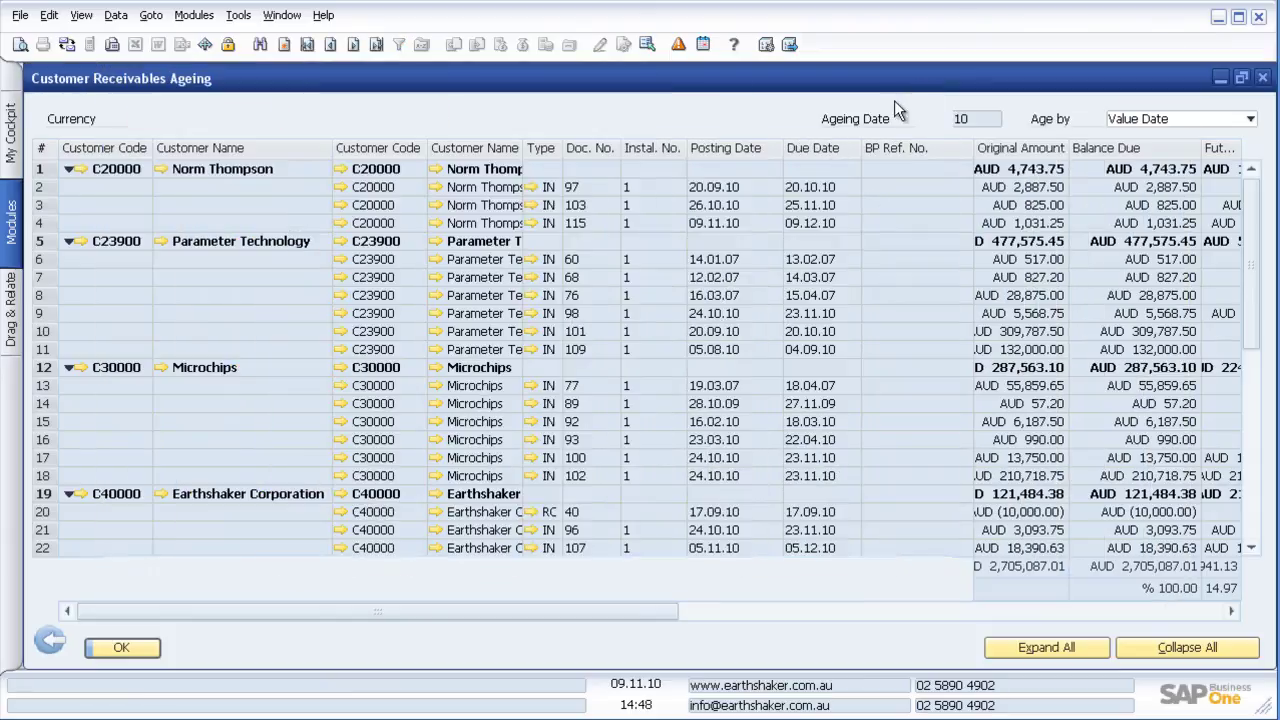
View invoice 109 for Parameter Technology, then close the report and its criteria.
{"action": "left_click", "coordinate": [532, 350]}
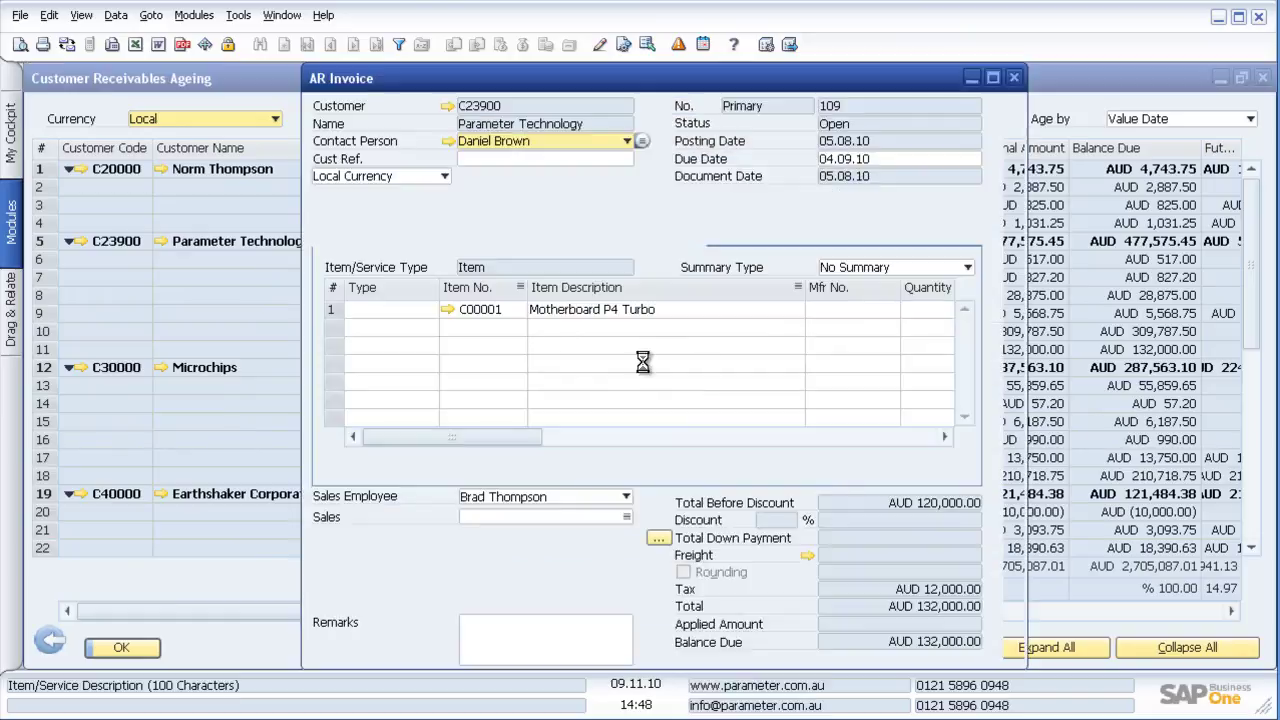
{"action": "left_click", "coordinate": [1013, 80]}
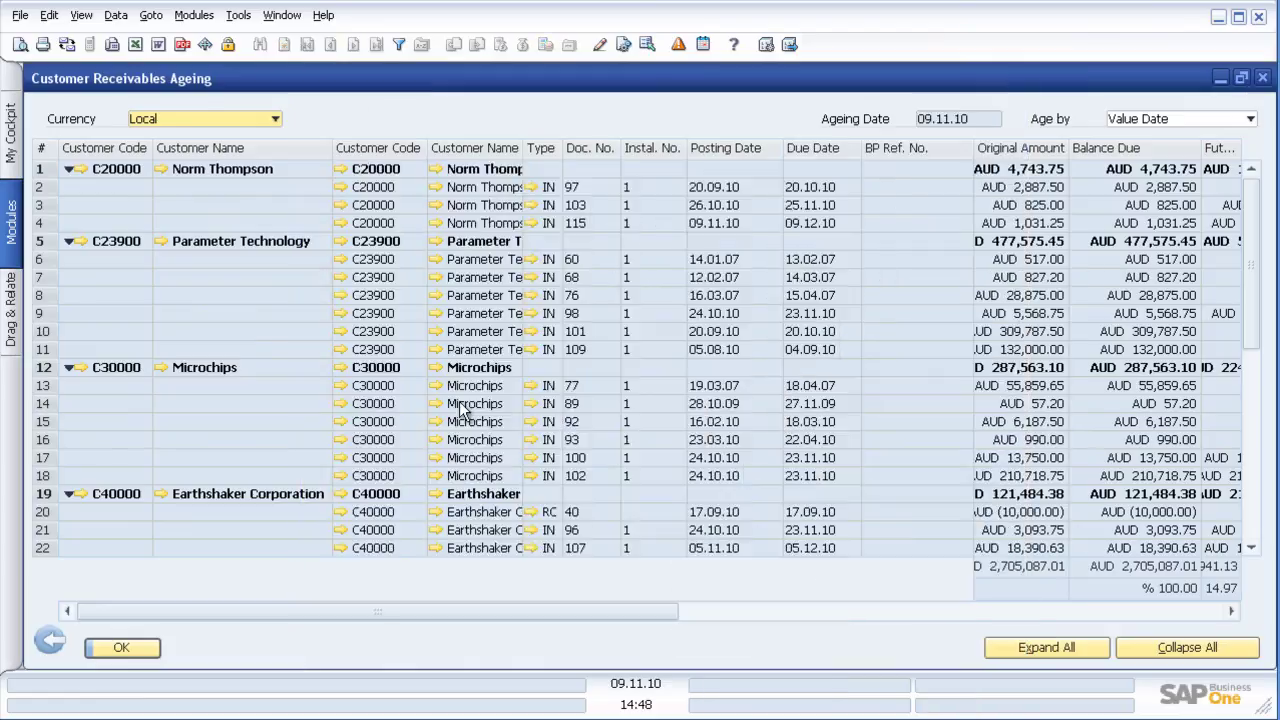
{"action": "left_click", "coordinate": [48, 638]}
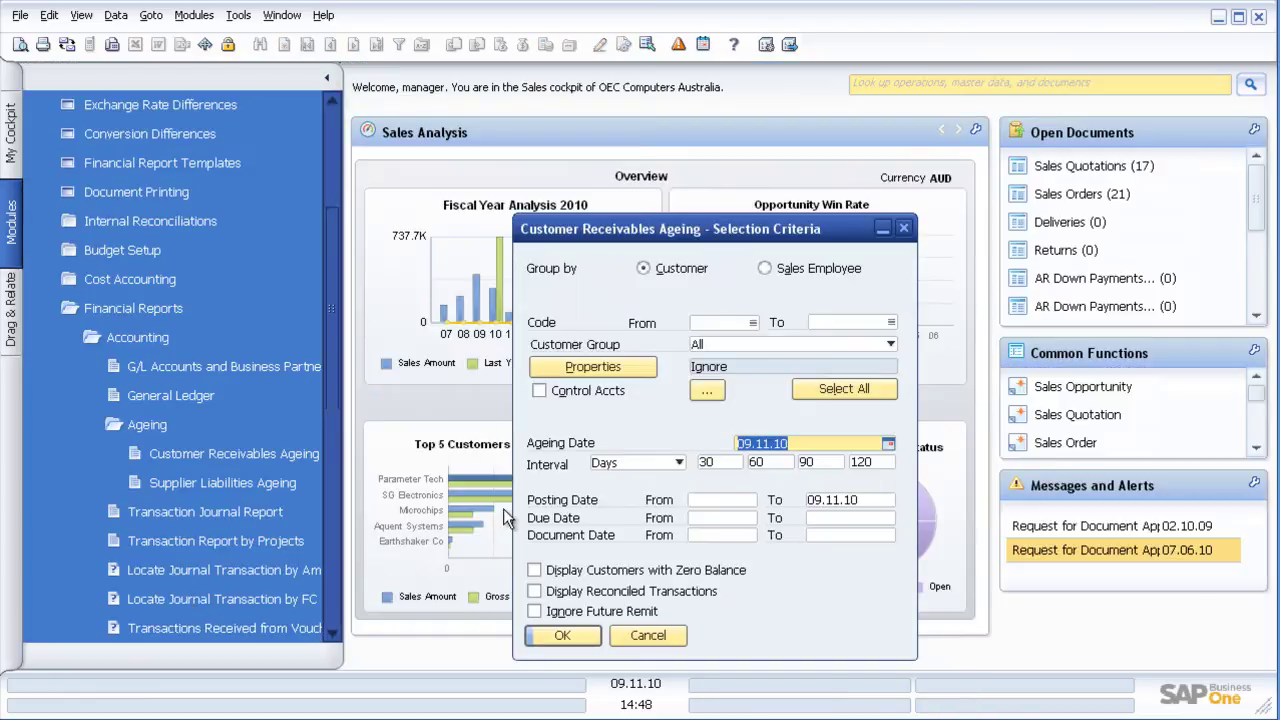
{"action": "left_click", "coordinate": [672, 634]}
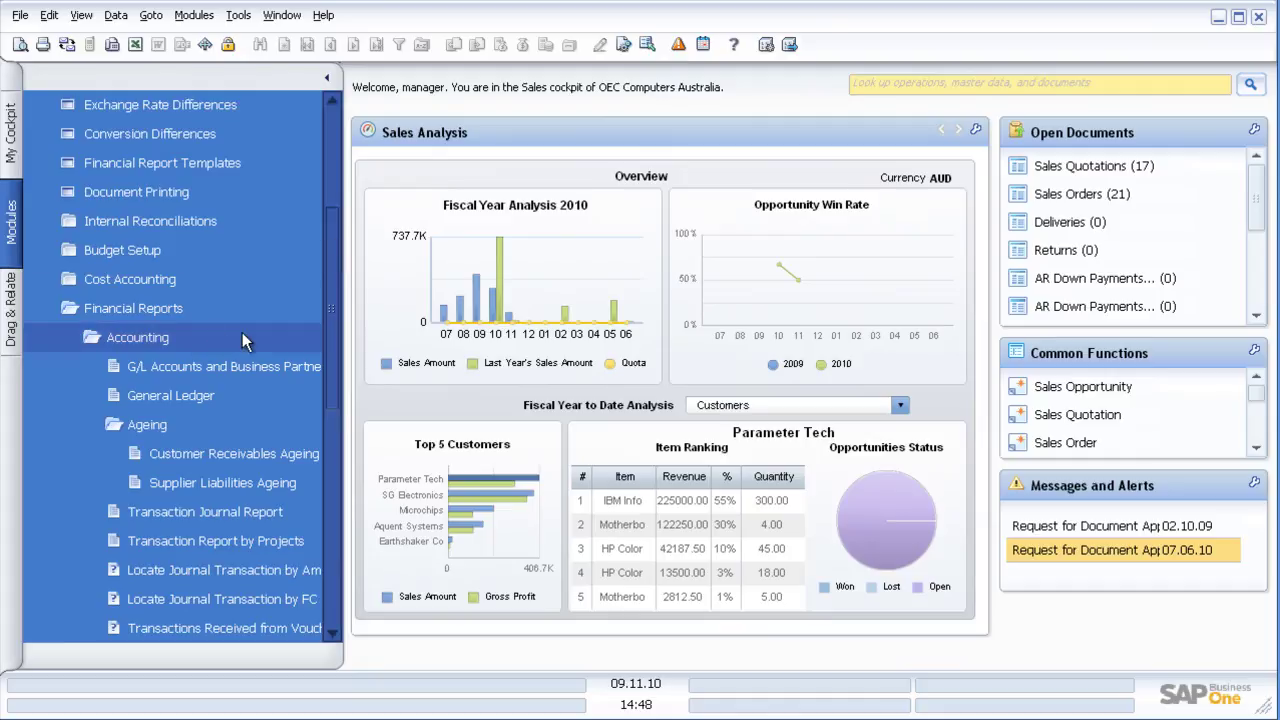
Collapse the Financials folders and open the Sales Opportunity form.
{"action": "left_click", "coordinate": [177, 337]}
{"action": "left_click", "coordinate": [157, 306]}
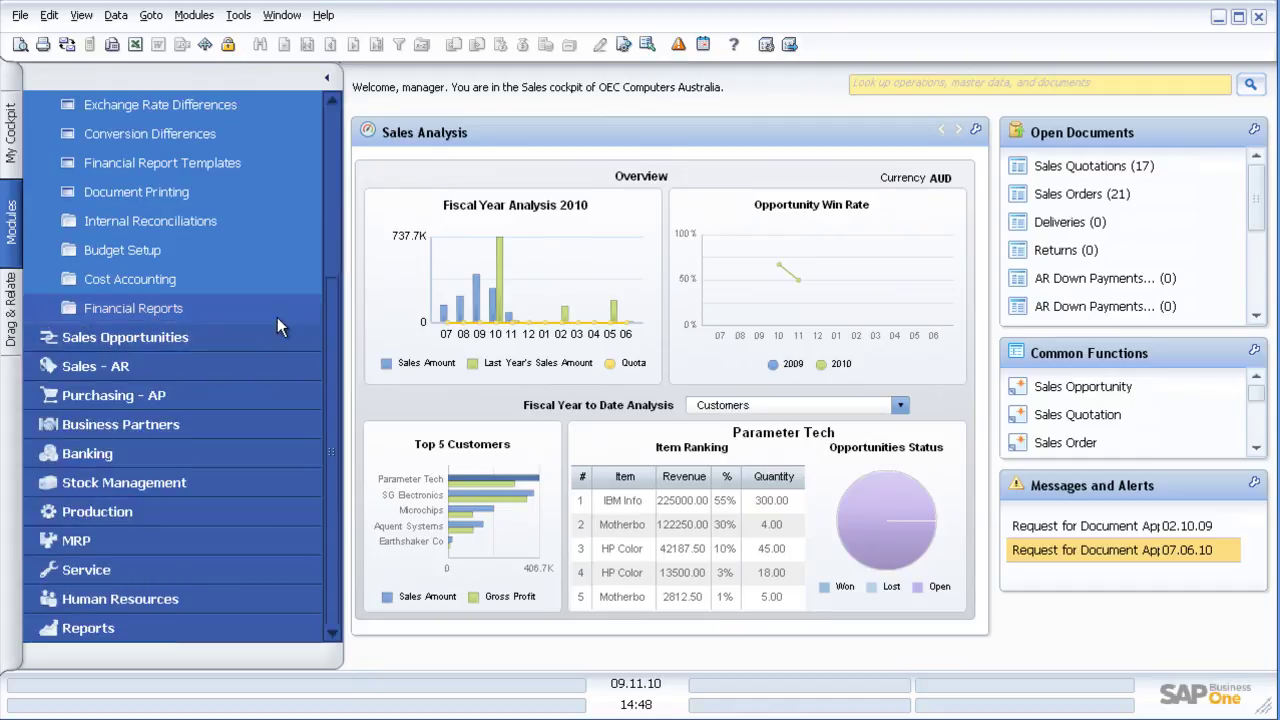
{"action": "left_click_drag", "start_coordinate": [335, 307], "coordinate": [246, 141]}
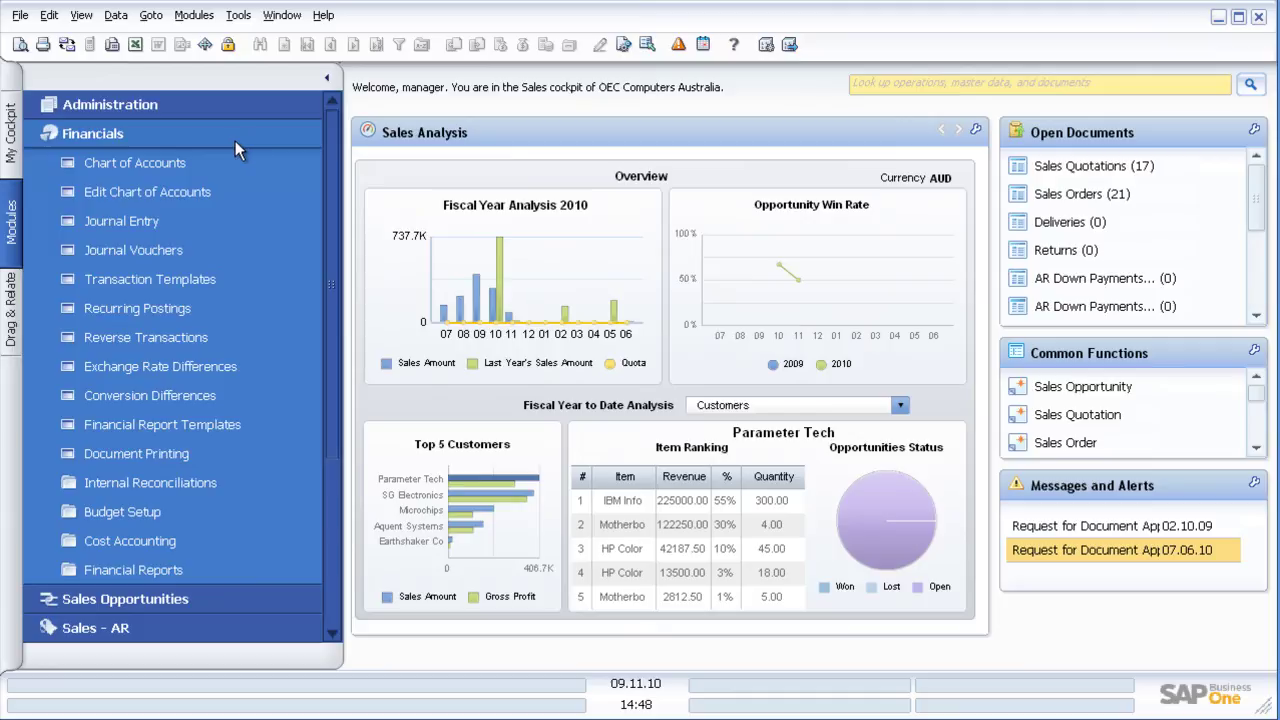
{"action": "left_click", "coordinate": [246, 141]}
{"action": "left_click", "coordinate": [192, 166]}
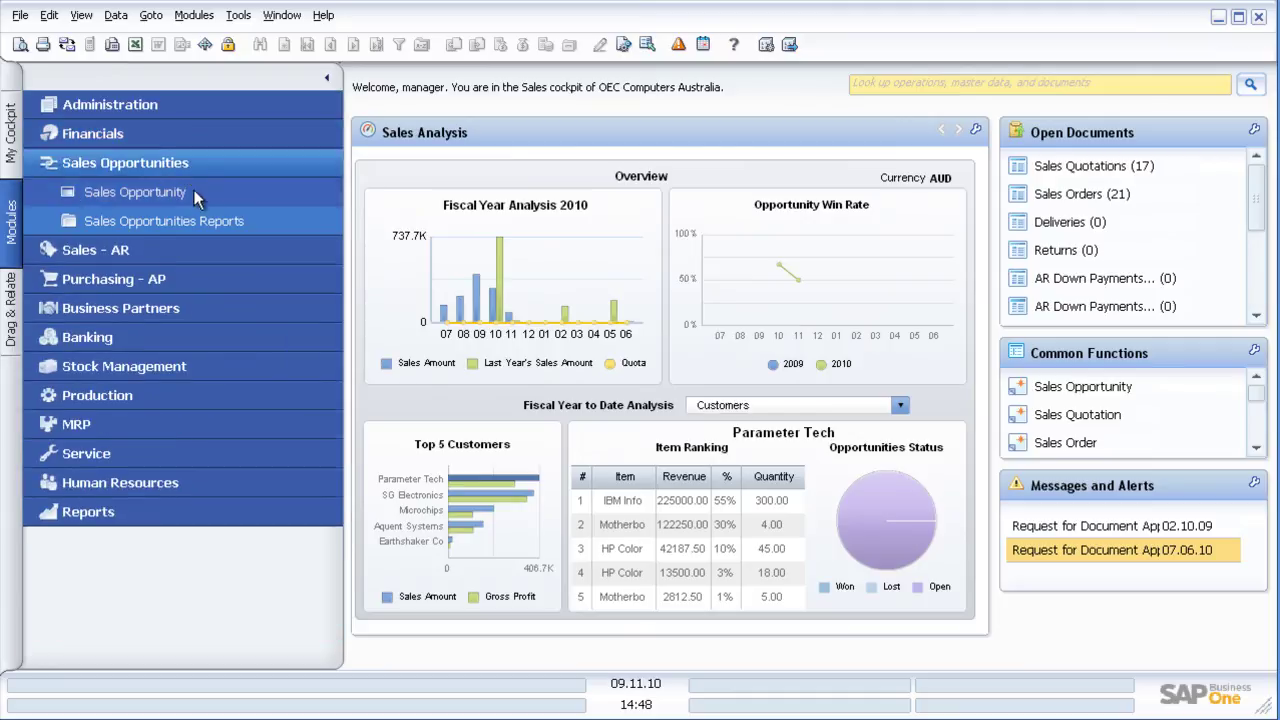
{"action": "left_click", "coordinate": [194, 190]}
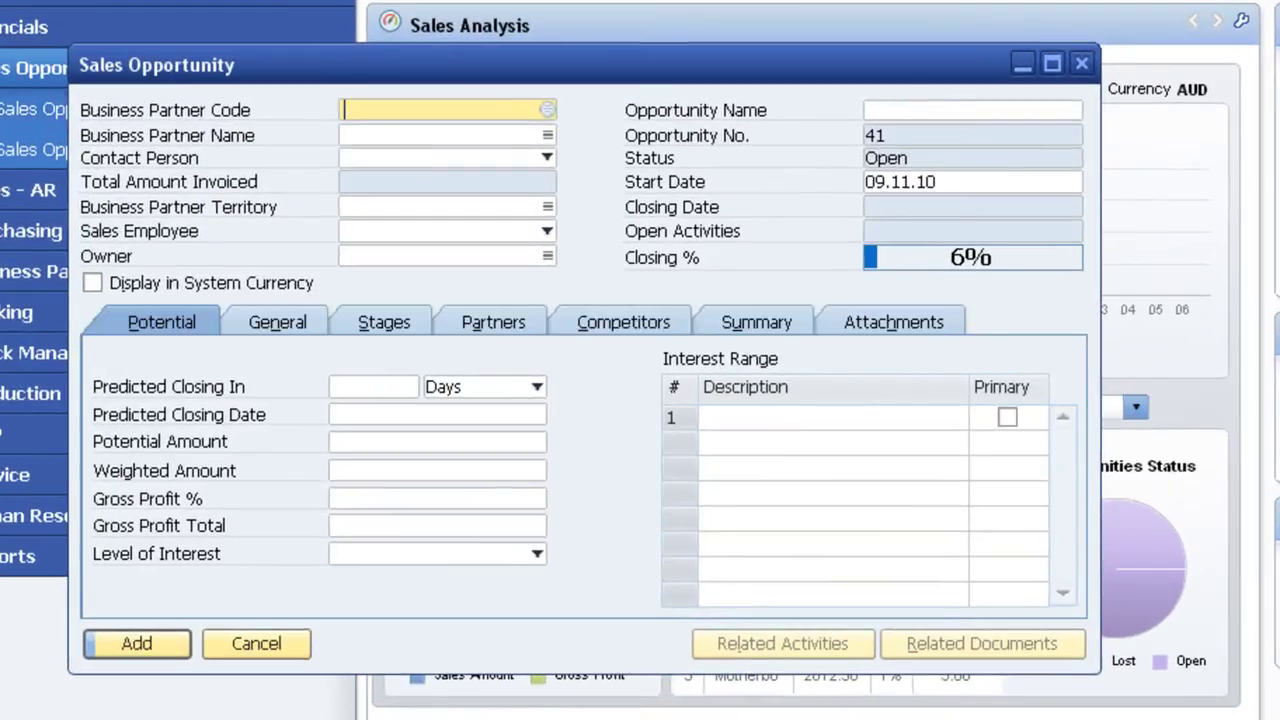
Show opportunity 40's summary and status, then close it unsaved.
{"action": "key", "text": "Page_Up"}
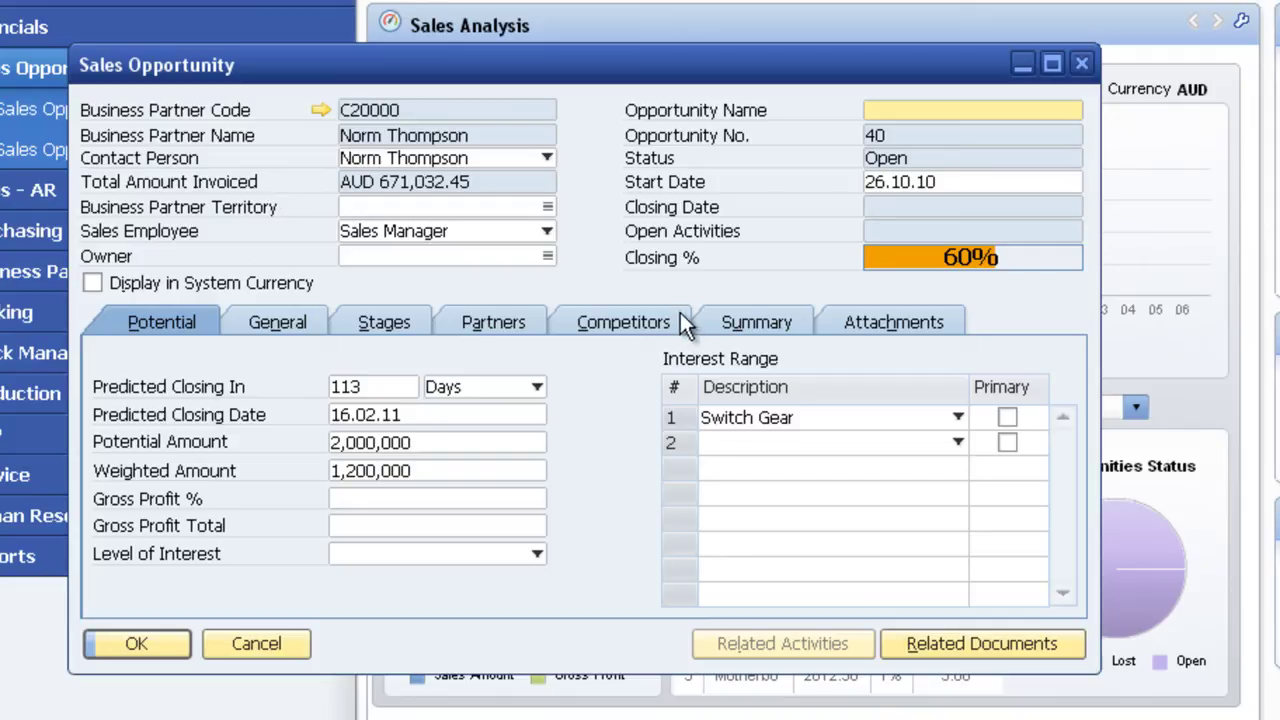
{"action": "left_click", "coordinate": [749, 327]}
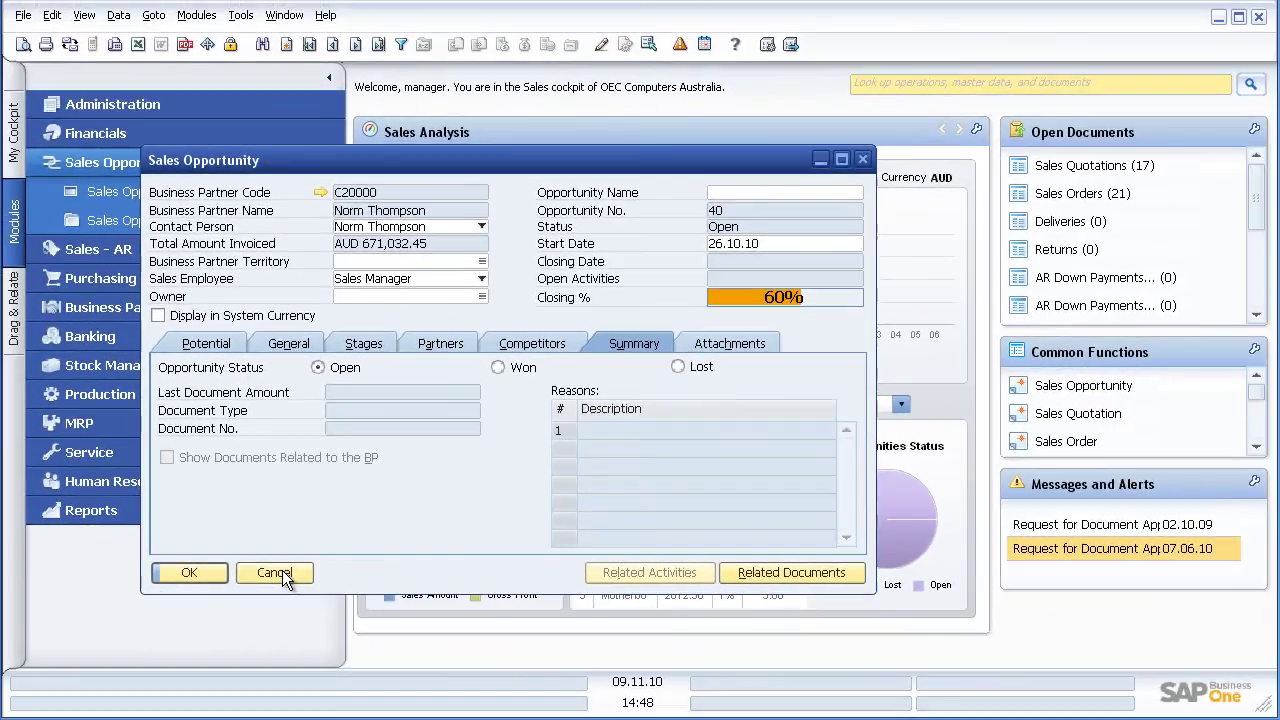
{"action": "left_click", "coordinate": [267, 599]}
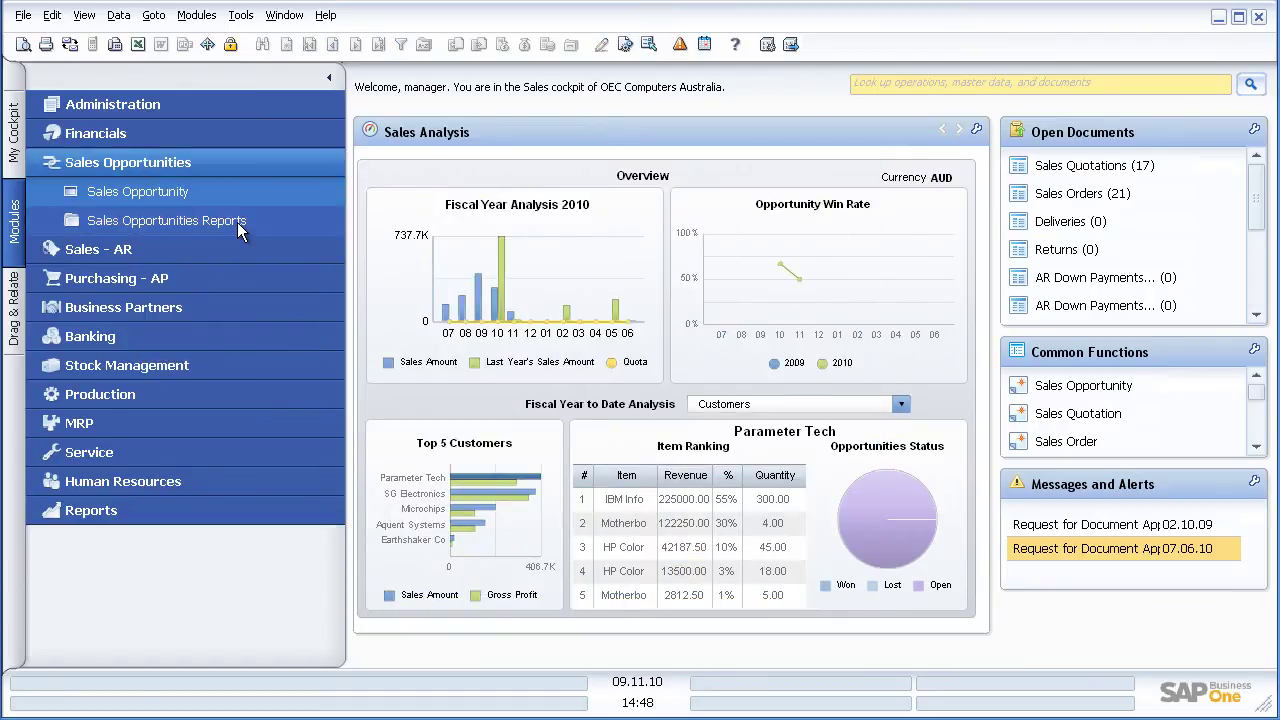
Start an AR invoice for Earthshaker Corporation, found with *E*, accepting the credit-limit warning.
{"action": "left_click", "coordinate": [227, 169]}
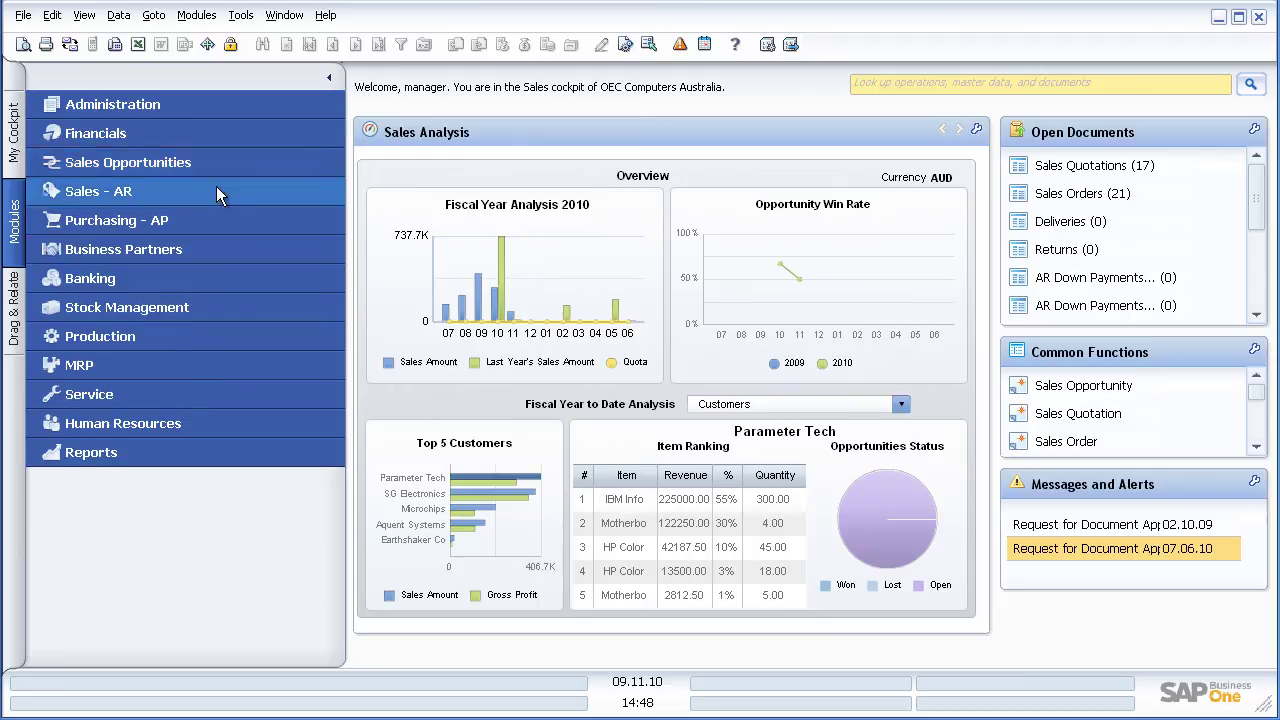
{"action": "left_click", "coordinate": [190, 196]}
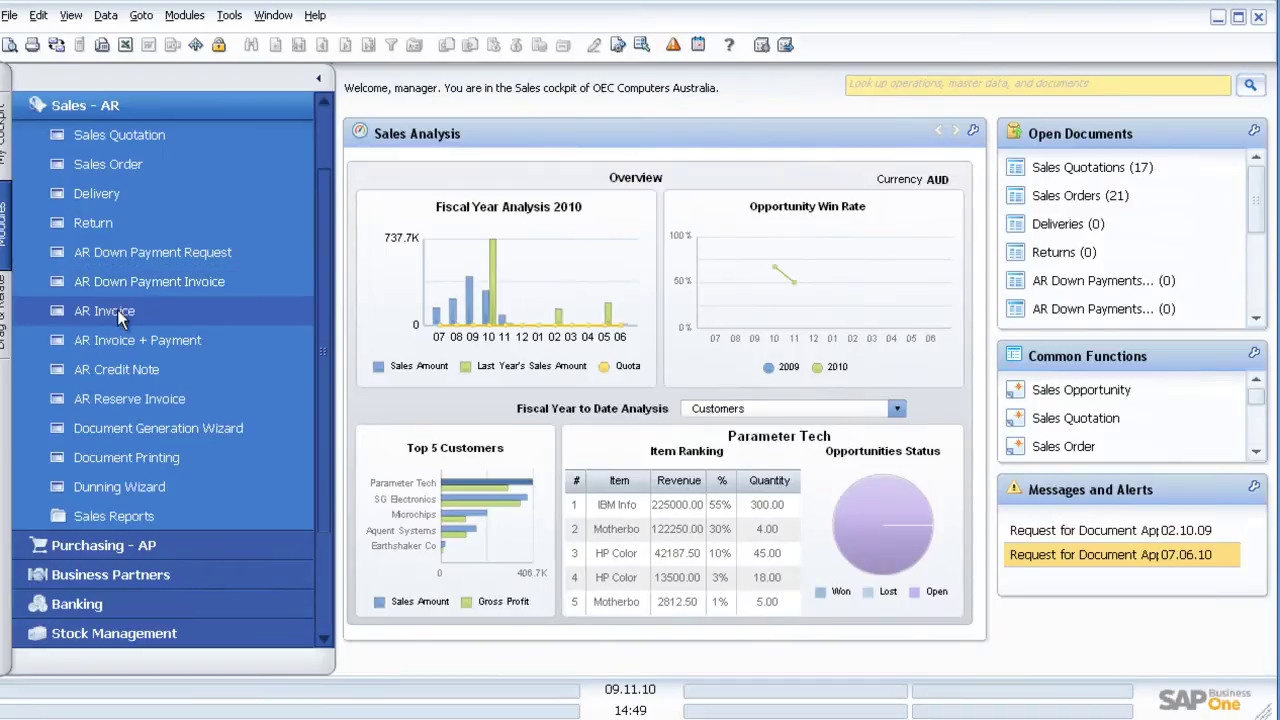
{"action": "left_click", "coordinate": [105, 311]}
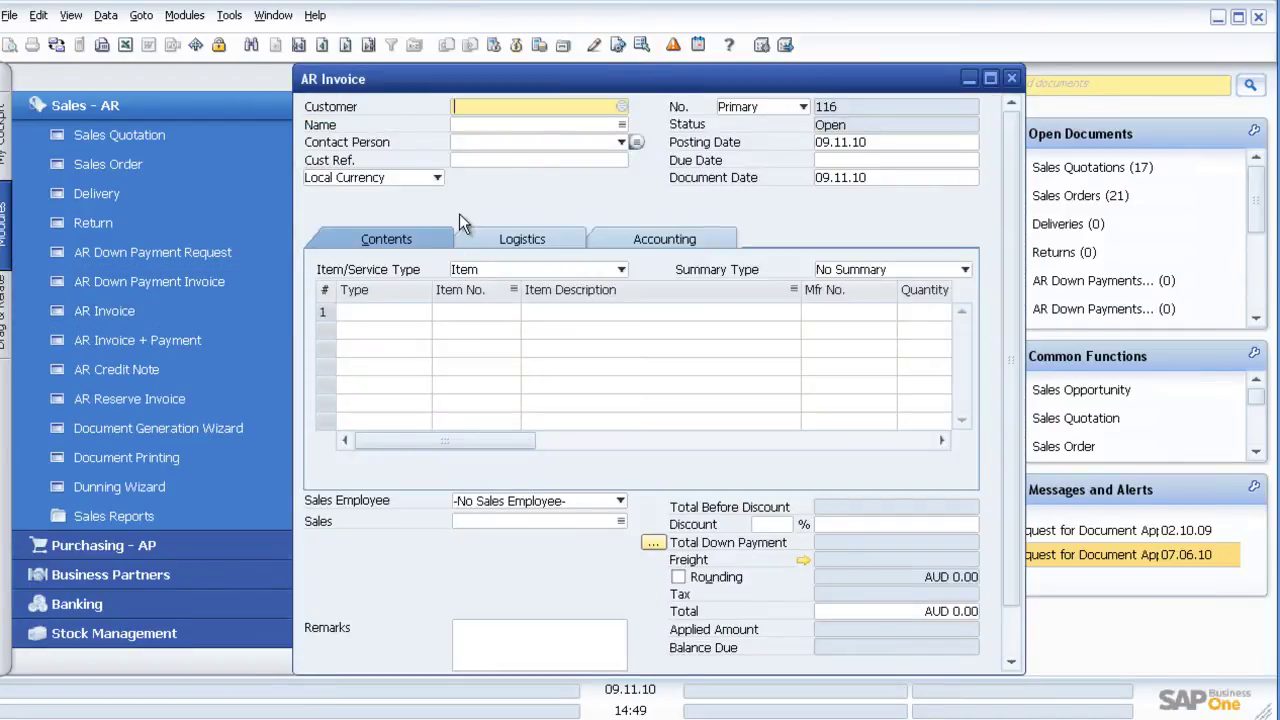
{"action": "left_click", "coordinate": [466, 124]}
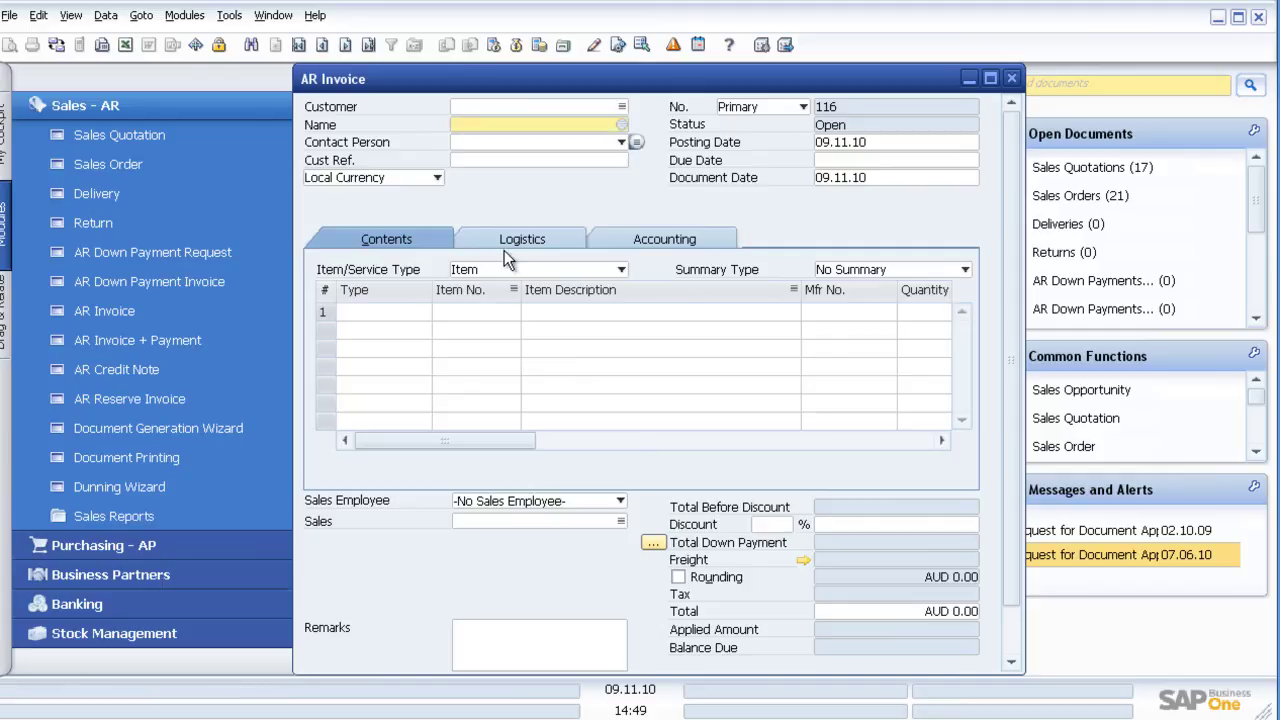
{"action": "type", "text": "*E*"}
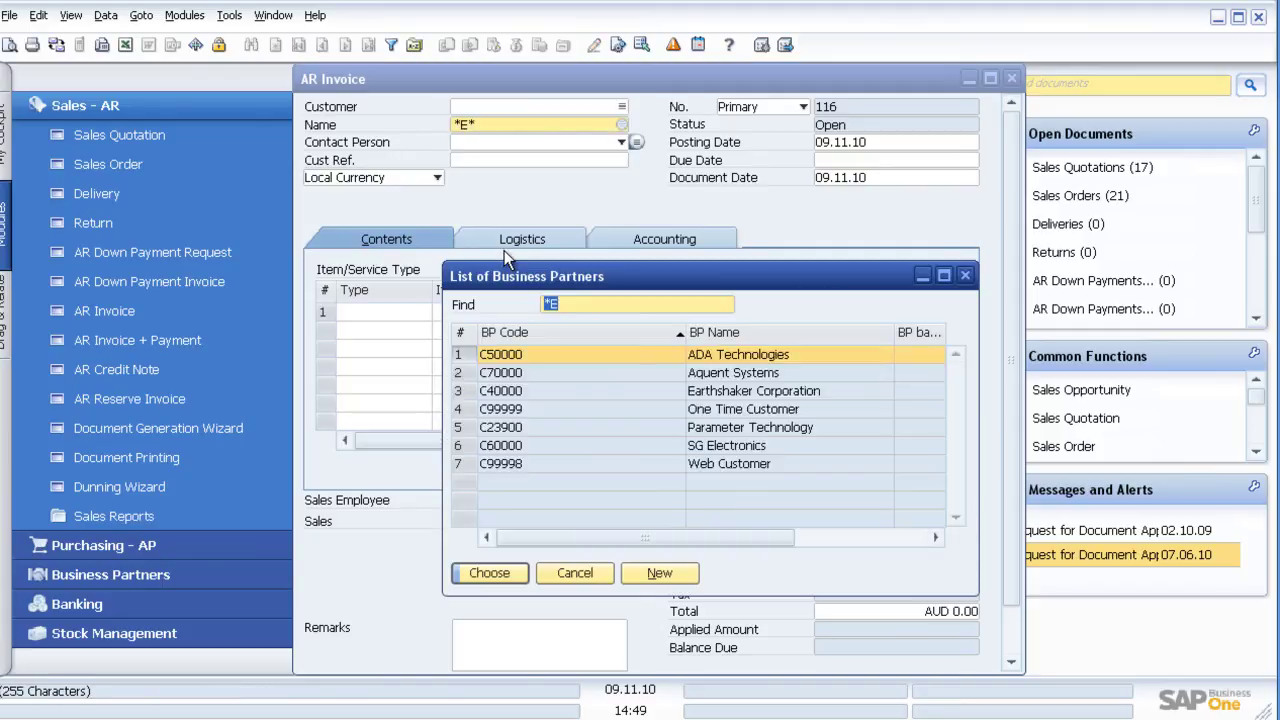
{"action": "double_click", "coordinate": [637, 393]}
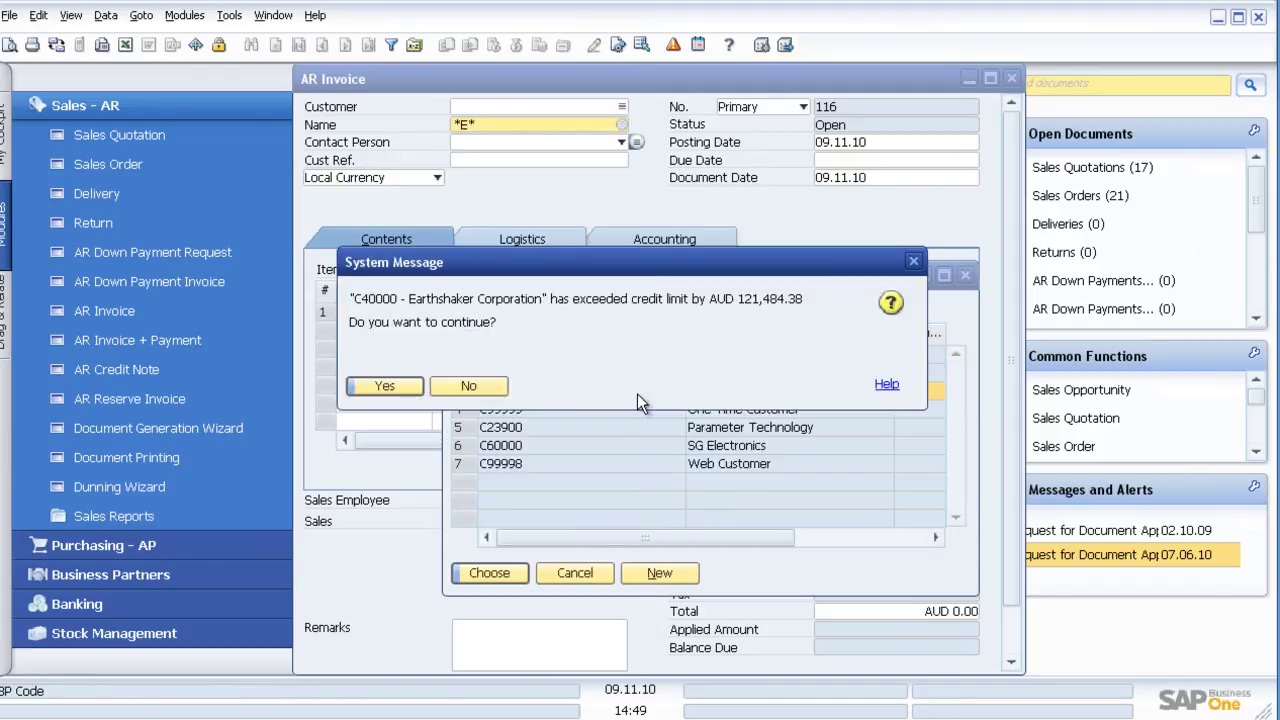
{"action": "left_click", "coordinate": [394, 384]}
Add item A00003 IBM Infoprint 1226, then close the invoice without saving.
{"action": "left_click", "coordinate": [486, 314]}
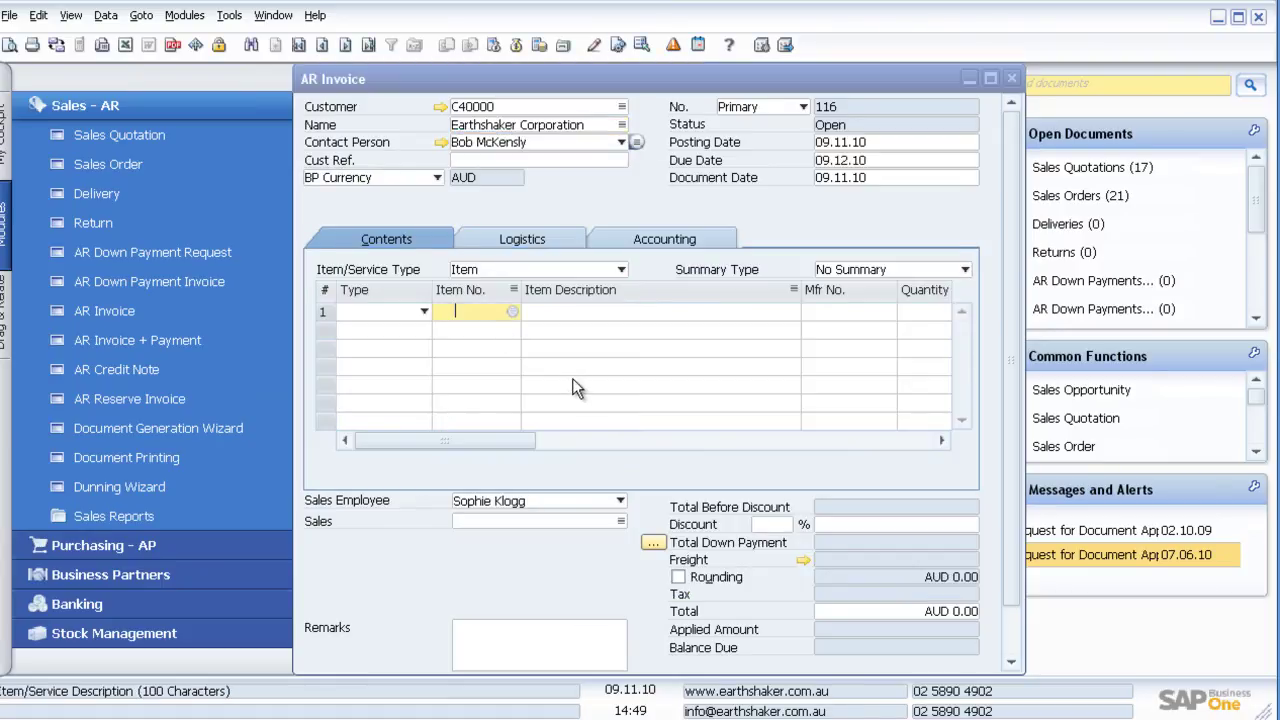
{"action": "key", "text": "Tab"}
{"action": "double_click", "coordinate": [418, 487]}
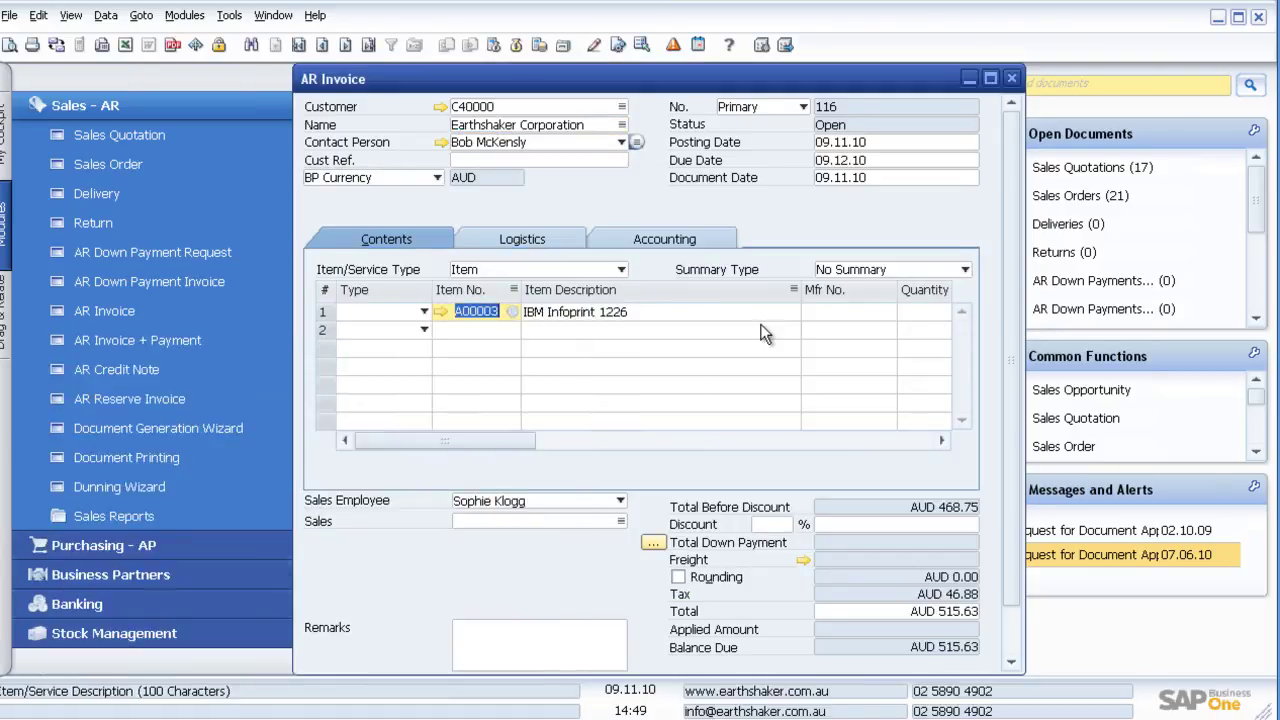
{"action": "left_click", "coordinate": [1013, 76]}
{"action": "left_click", "coordinate": [521, 418]}
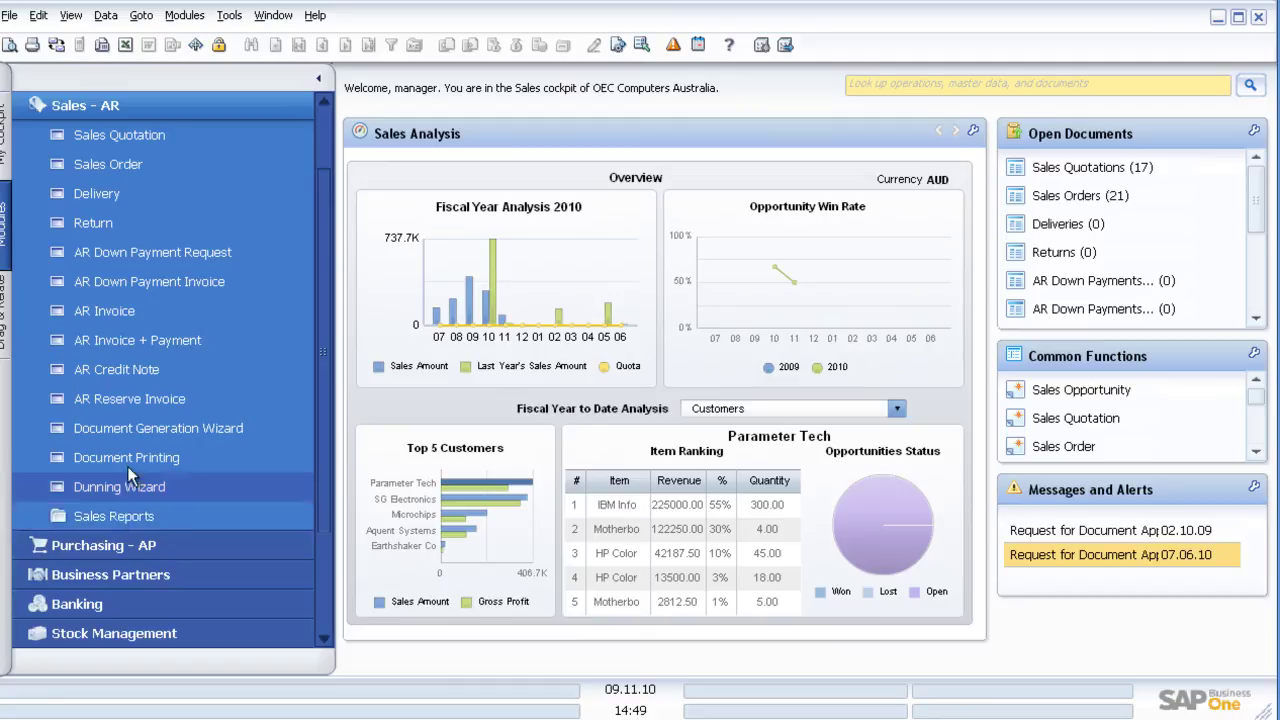
Collapse Sales - AR and expand Purchasing - AP in the Modules panel.
{"action": "left_click", "coordinate": [134, 110]}
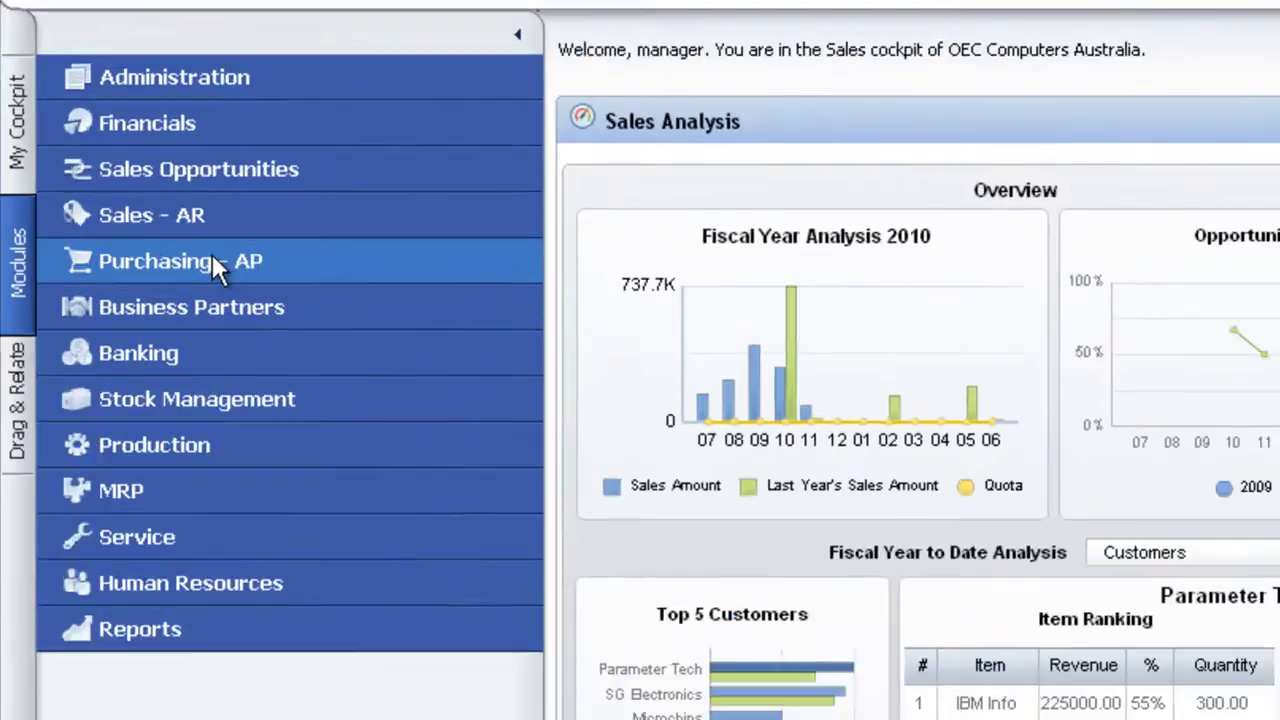
{"action": "left_click", "coordinate": [126, 224]}
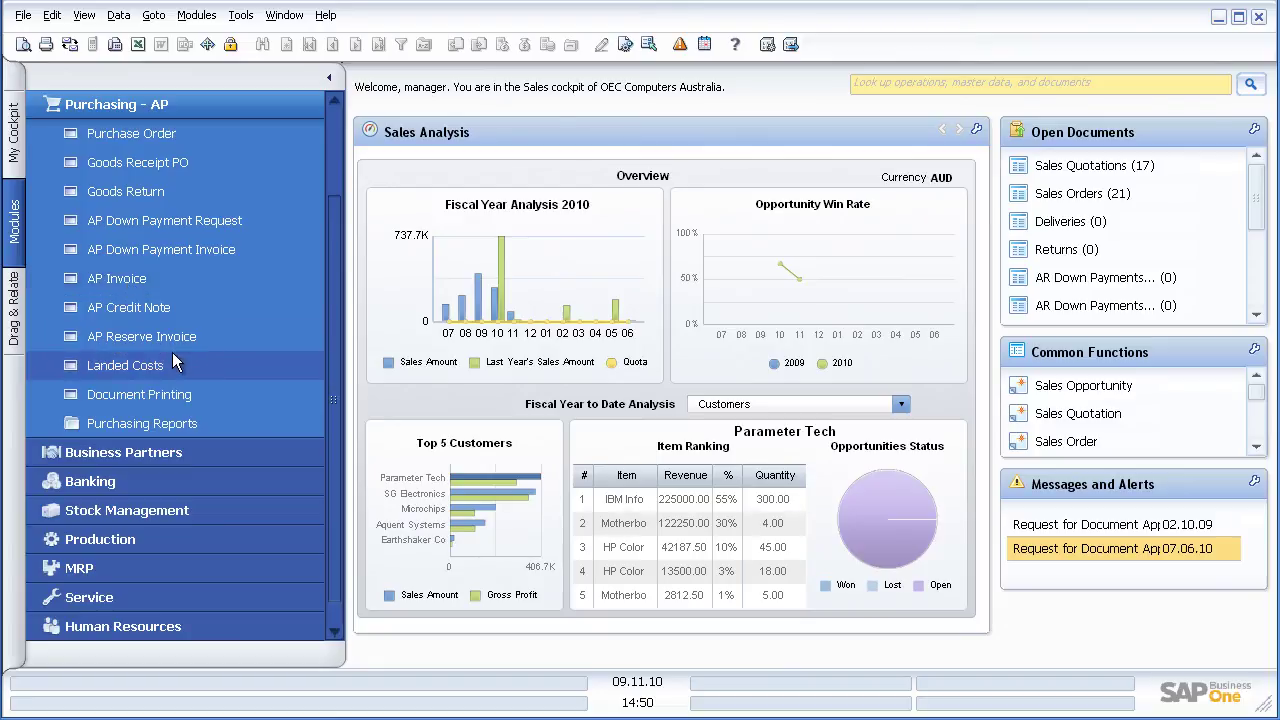
Open the latest Landed Costs document (4, from Lumarx) and view its Costs breakdown.
{"action": "left_click", "coordinate": [125, 365]}
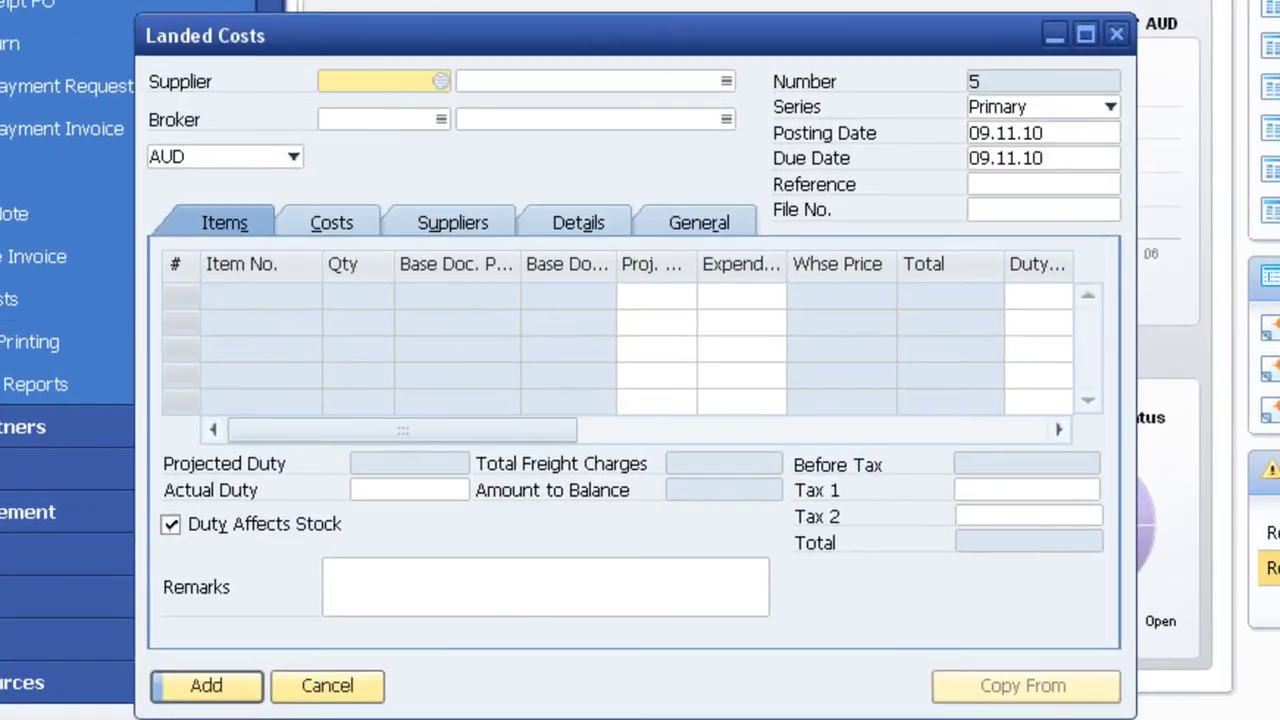
{"action": "key", "text": "ctrl+Page_Down"}
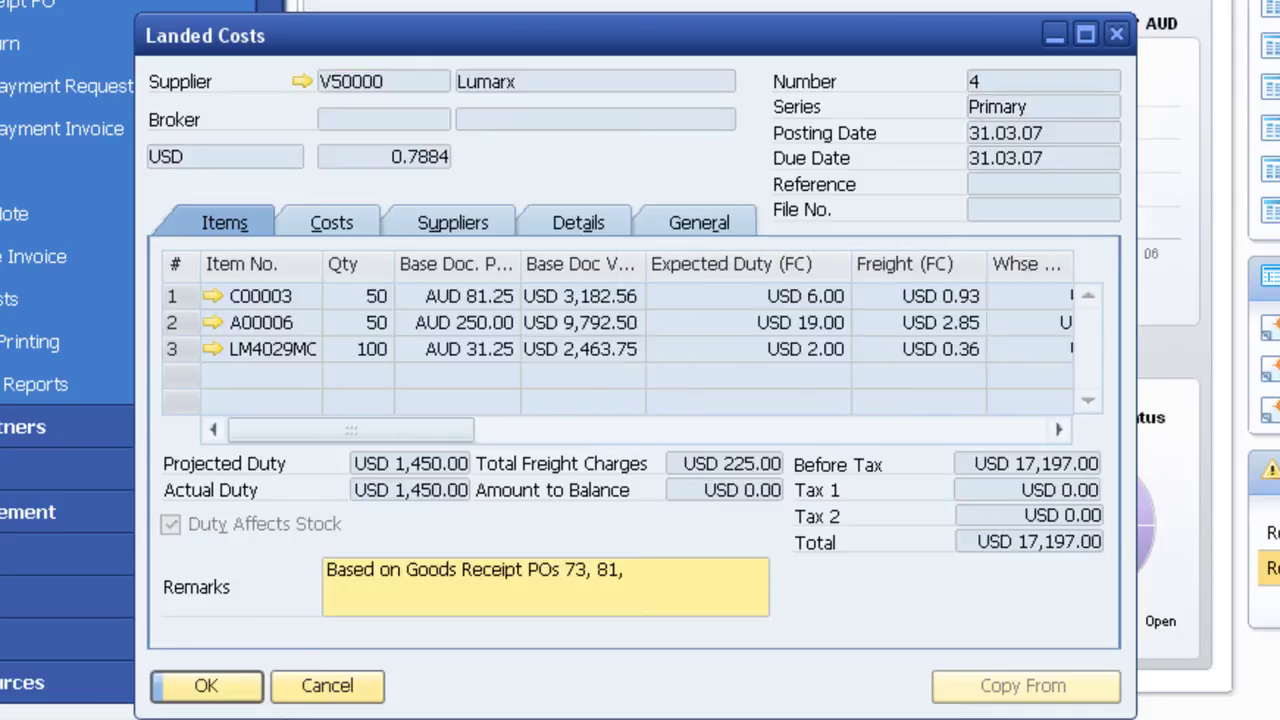
{"action": "left_click", "coordinate": [338, 224]}
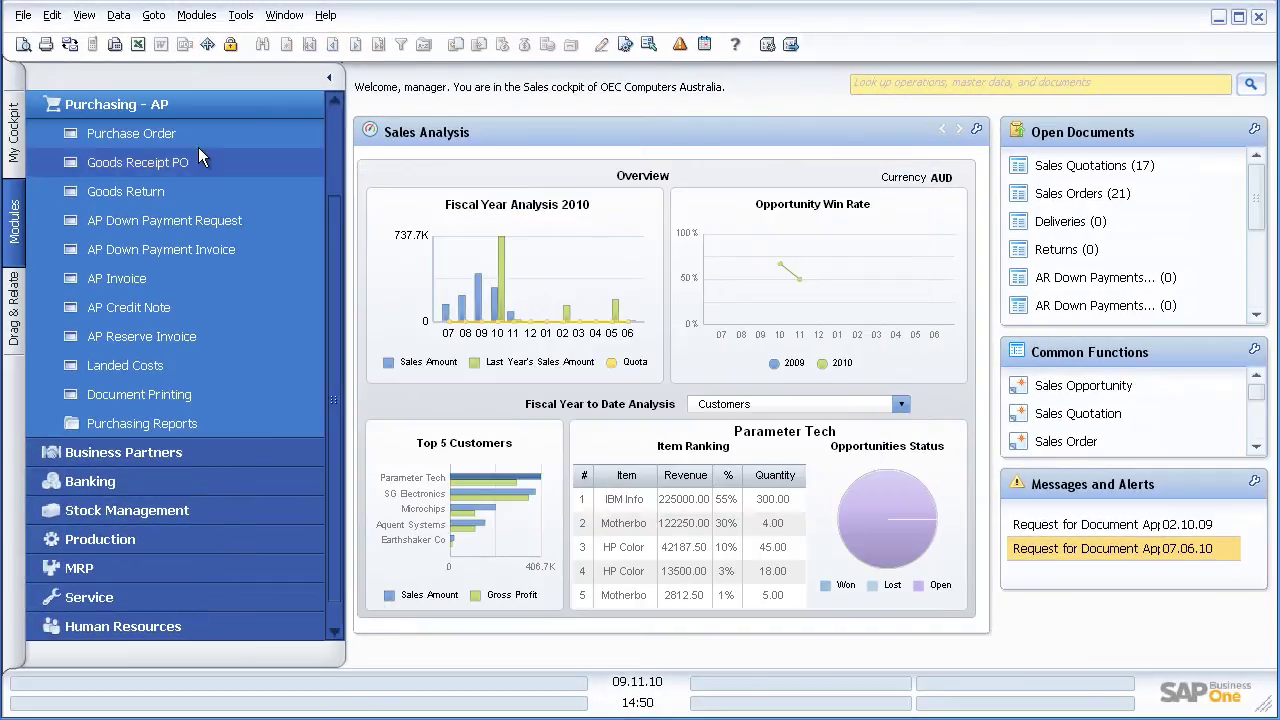
Open Business Partner Master Data and find Earthshaker Corporation by searching 'earth'.
{"action": "left_click", "coordinate": [187, 107]}
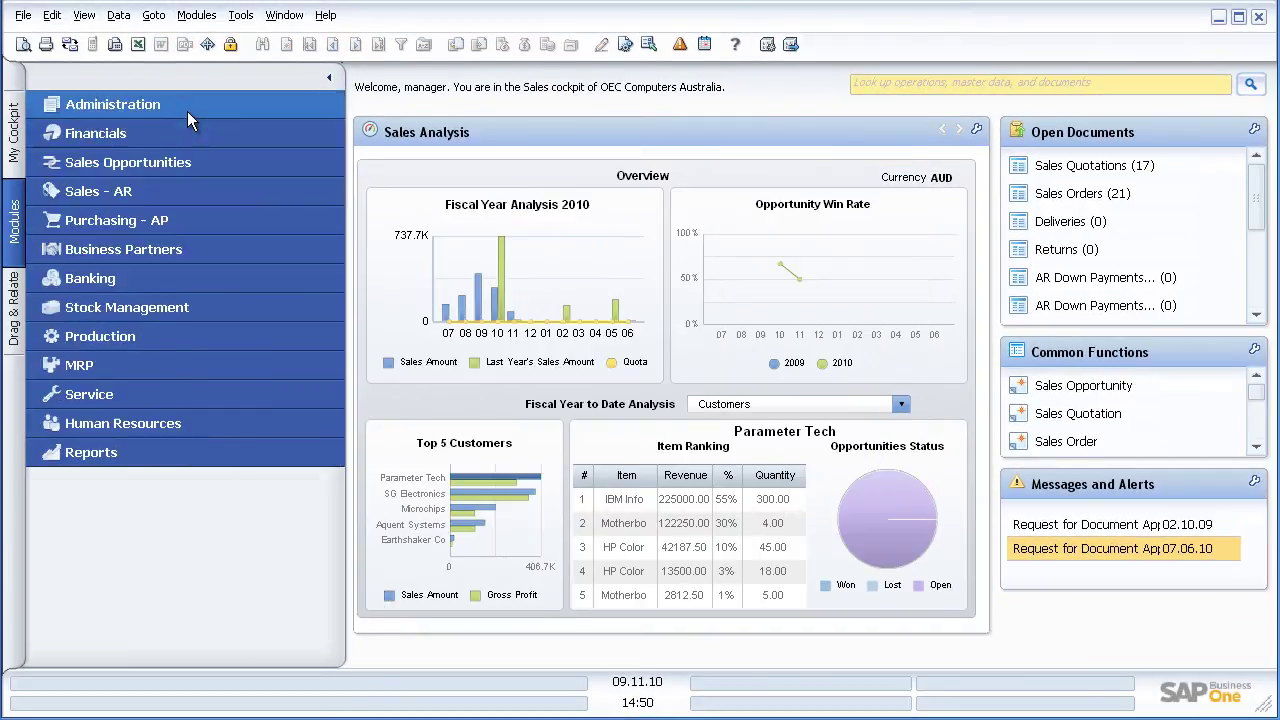
{"action": "left_click", "coordinate": [144, 250]}
{"action": "left_click", "coordinate": [196, 283]}
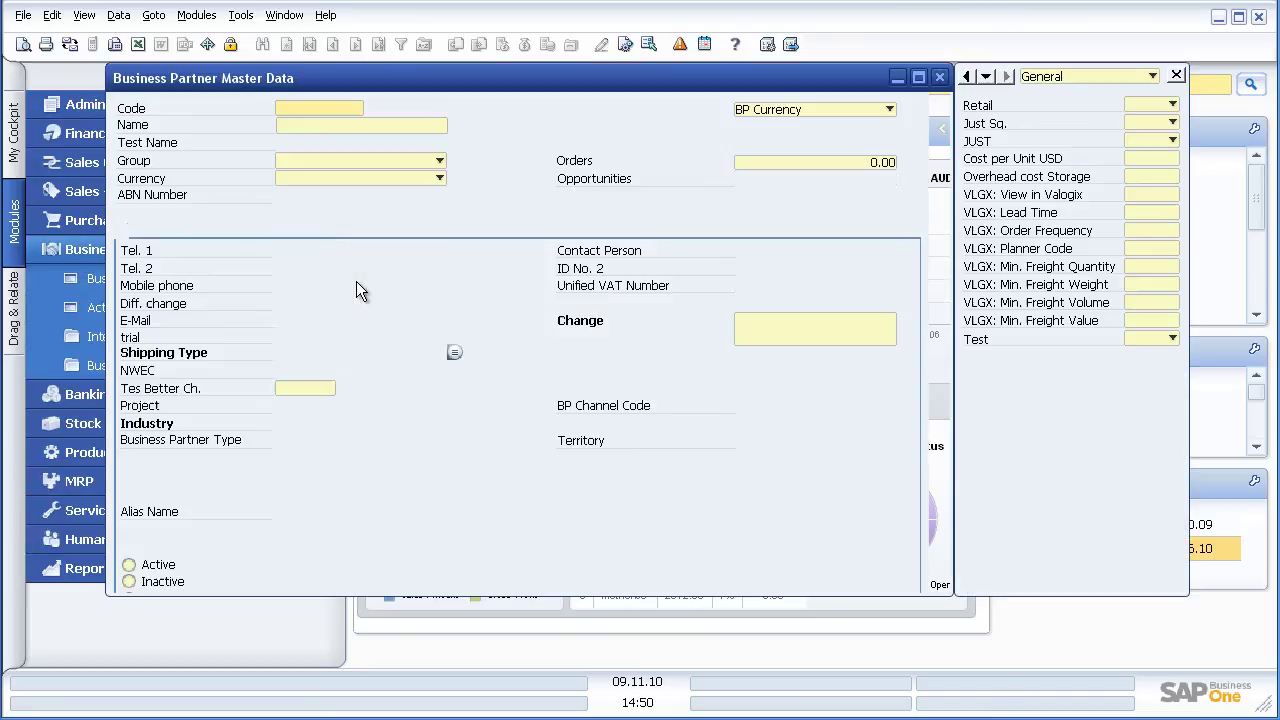
{"action": "left_click", "coordinate": [292, 128]}
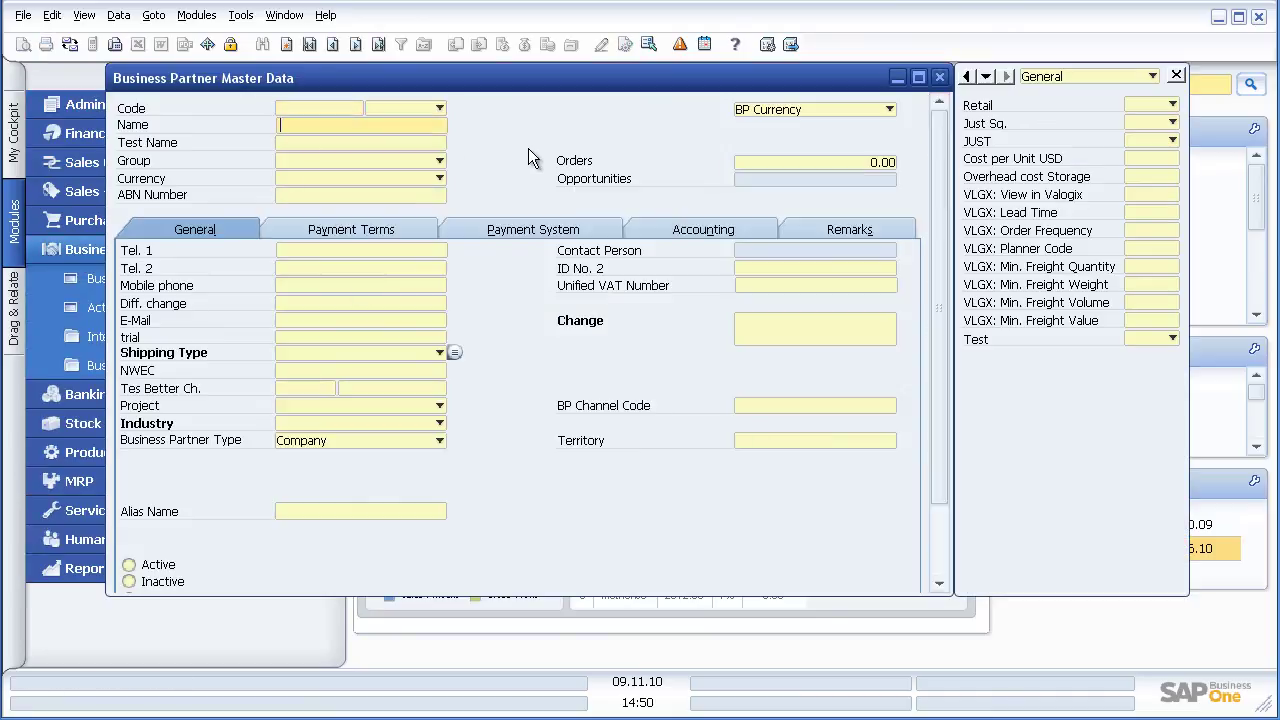
{"action": "type", "text": "earth"}
{"action": "key", "text": "Return"}
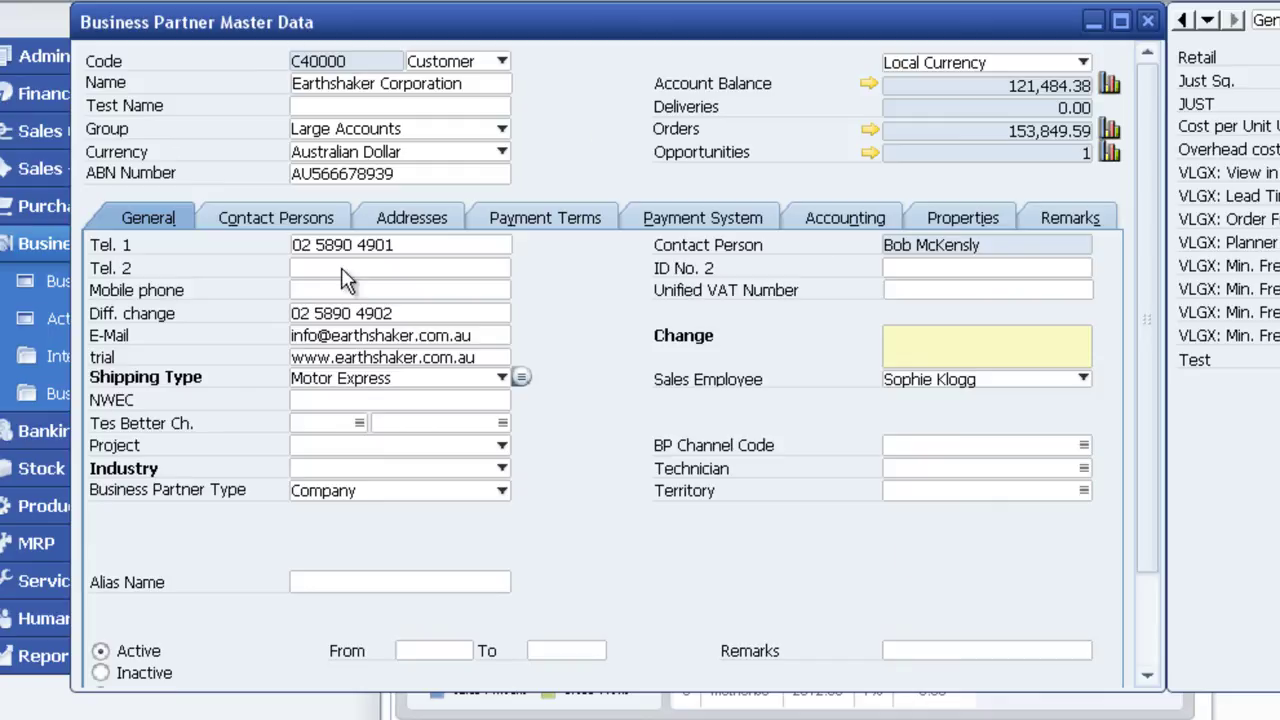
Review the contacts, addresses, payment, properties and remarks tabs, then open the Account Balance transactions.
{"action": "left_click", "coordinate": [300, 222]}
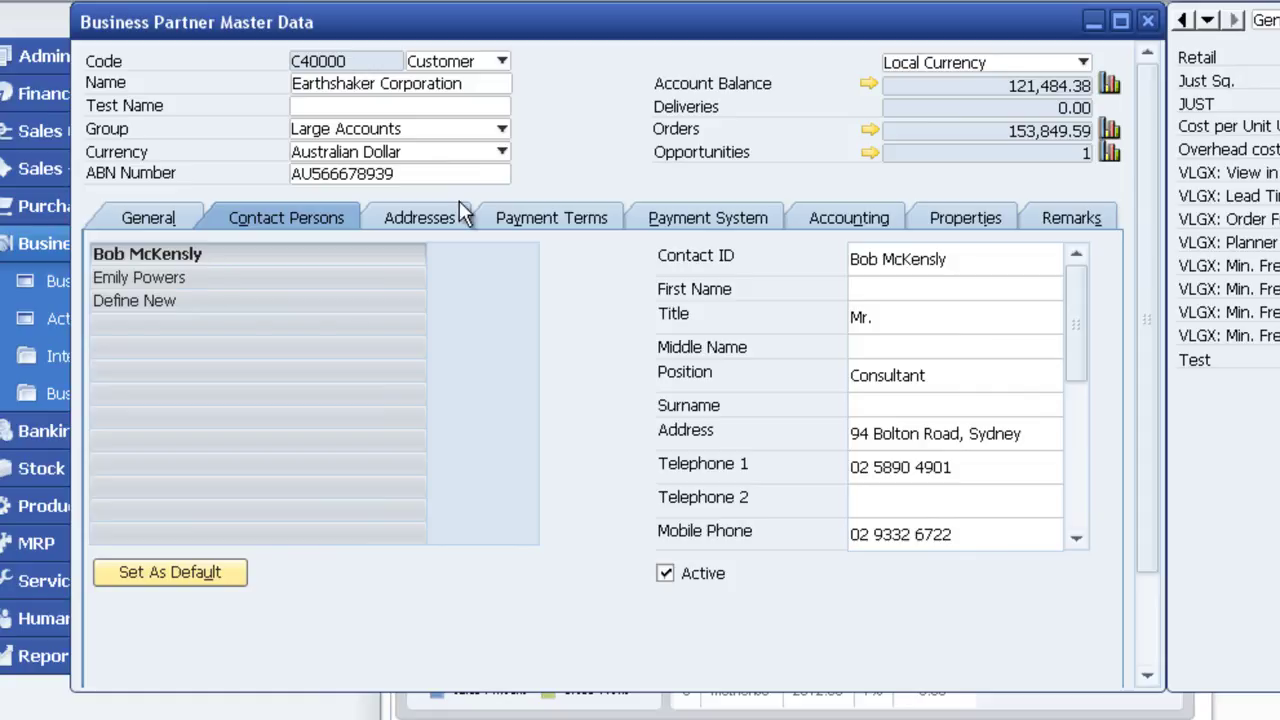
{"action": "left_click", "coordinate": [421, 224]}
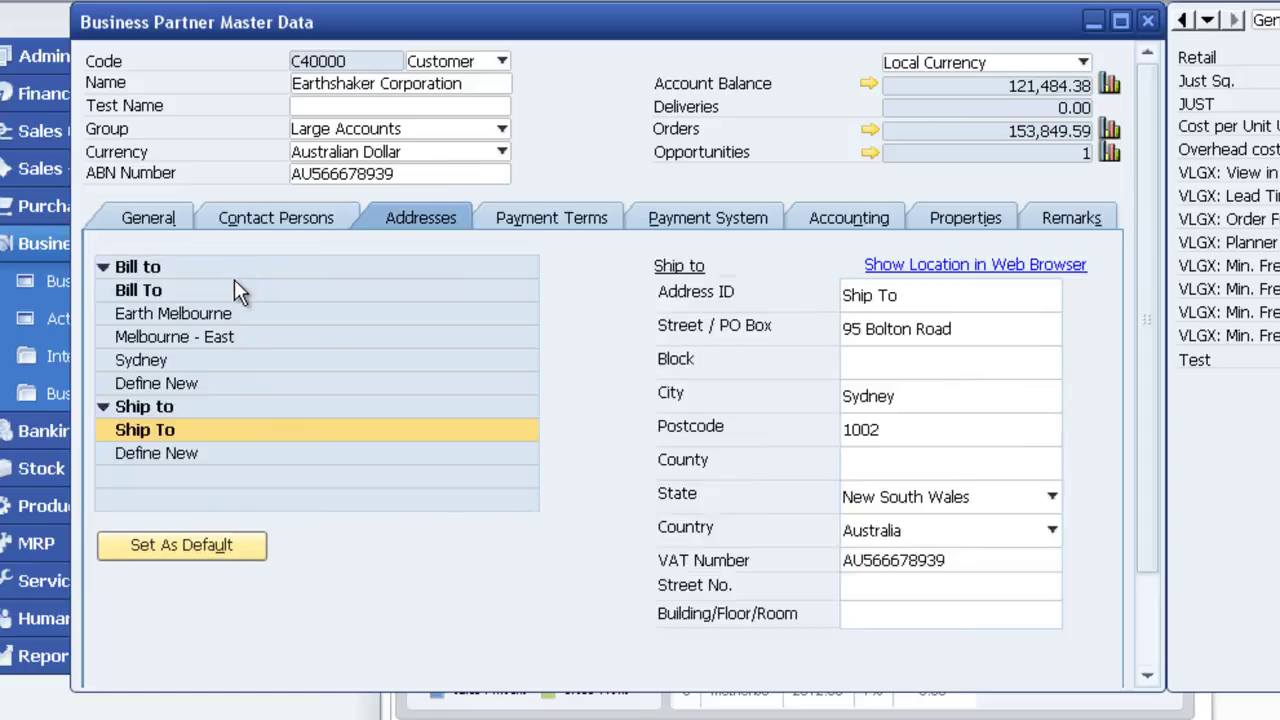
{"action": "left_click", "coordinate": [540, 224]}
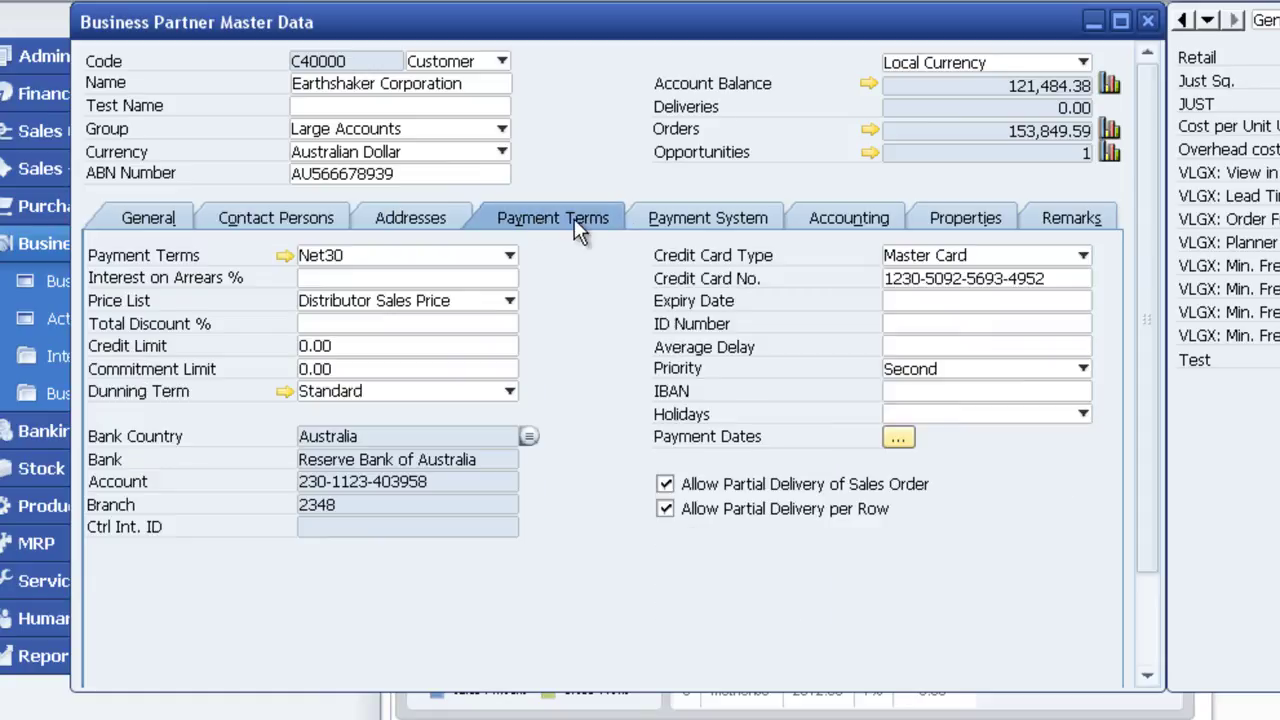
{"action": "left_click", "coordinate": [663, 220]}
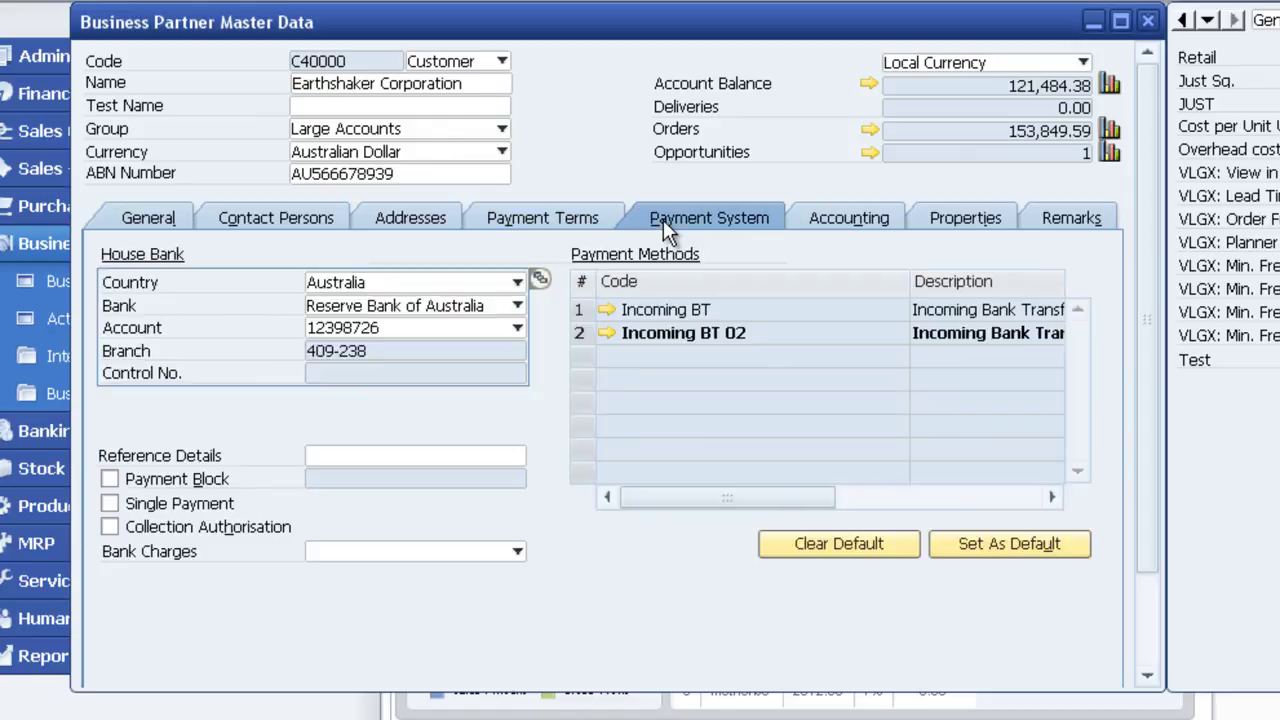
{"action": "left_click", "coordinate": [959, 221]}
{"action": "scroll", "coordinate": [443, 395], "scroll_direction": "down", "scroll_amount": 4}
{"action": "left_click_drag", "start_coordinate": [614, 363], "coordinate": [610, 641]}
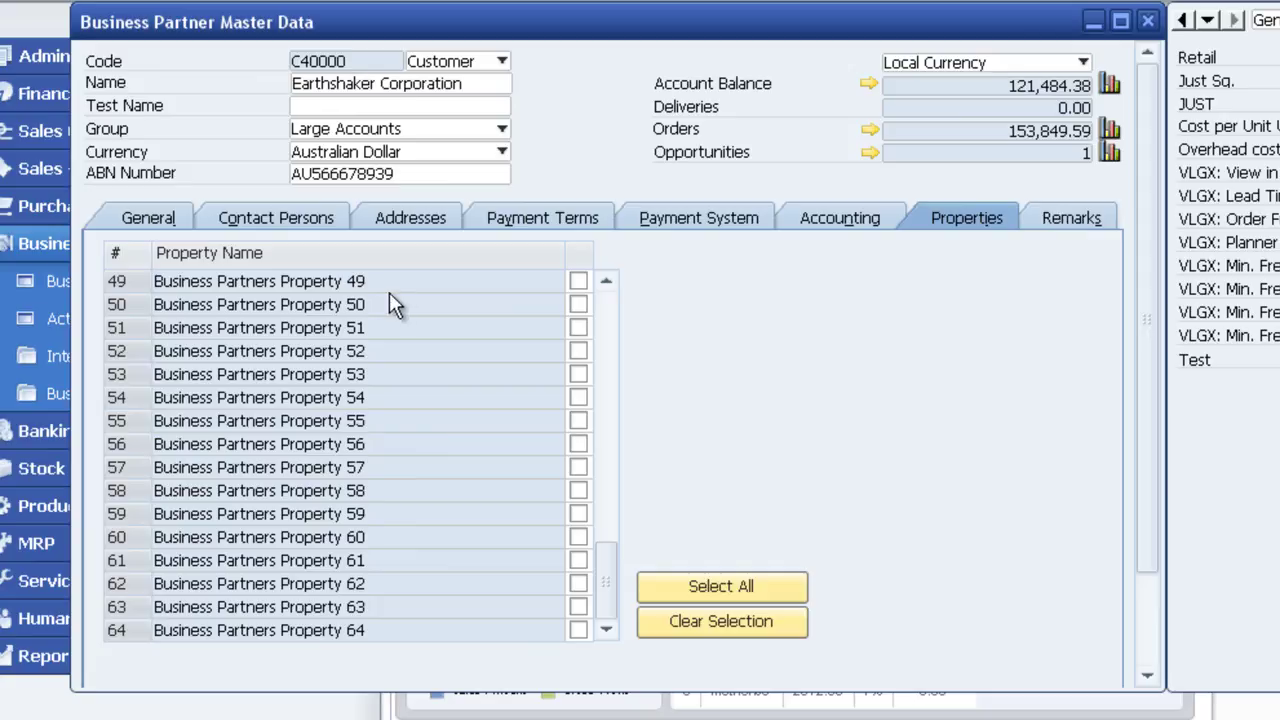
{"action": "key", "text": "ctrl+Tab"}
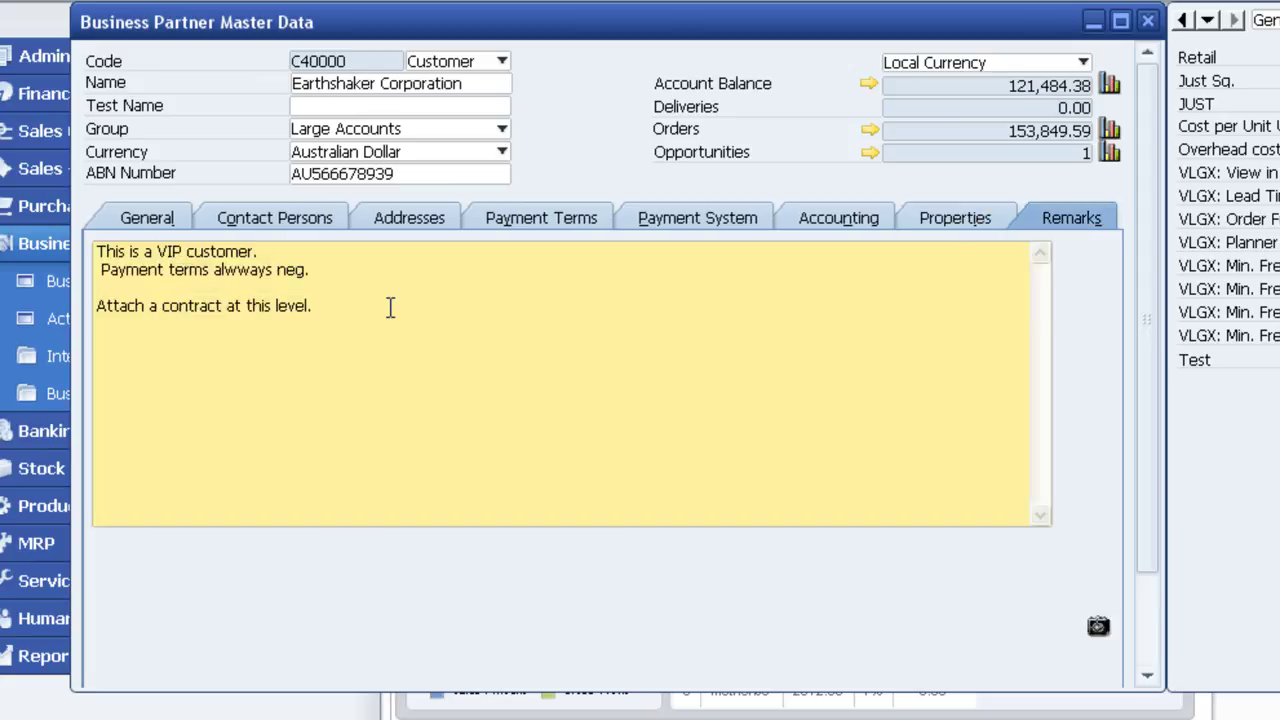
{"action": "left_click", "coordinate": [149, 221]}
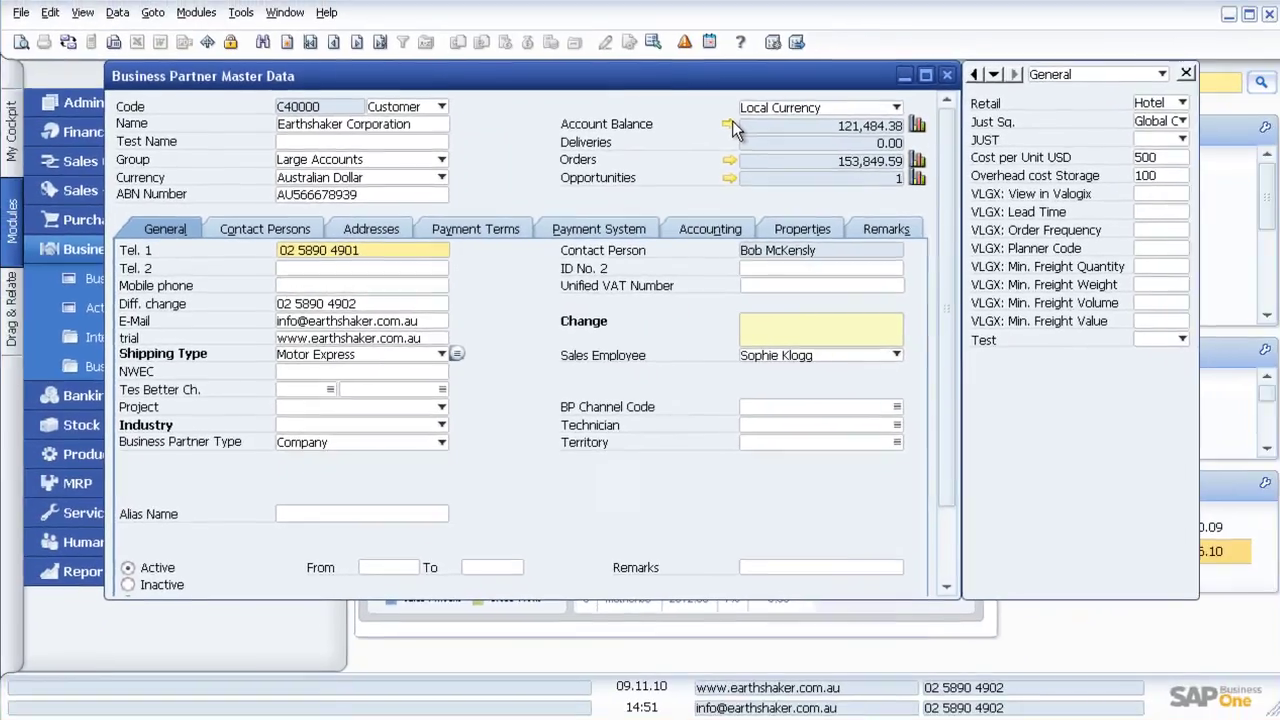
{"action": "left_click", "coordinate": [868, 84]}
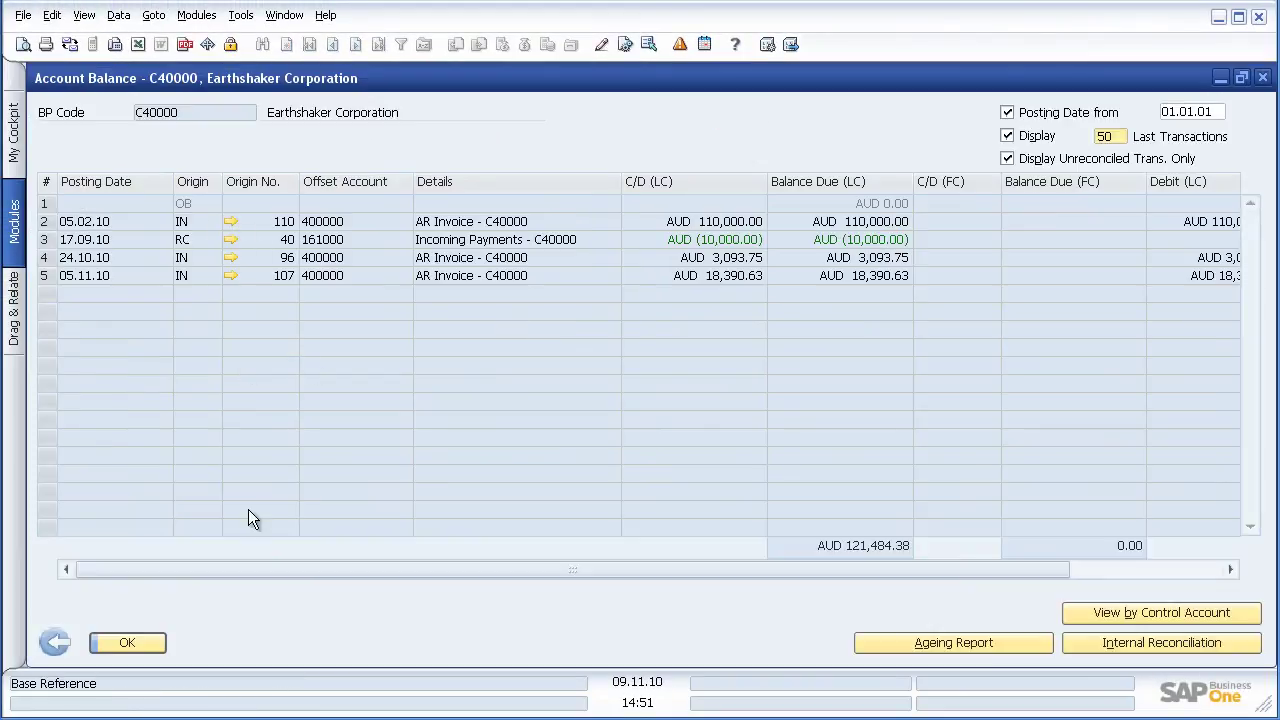
Try line, spline and line-with-markers chart types in the Sales Analysis, ending on 3-D bars.
{"action": "left_click", "coordinate": [56, 642]}
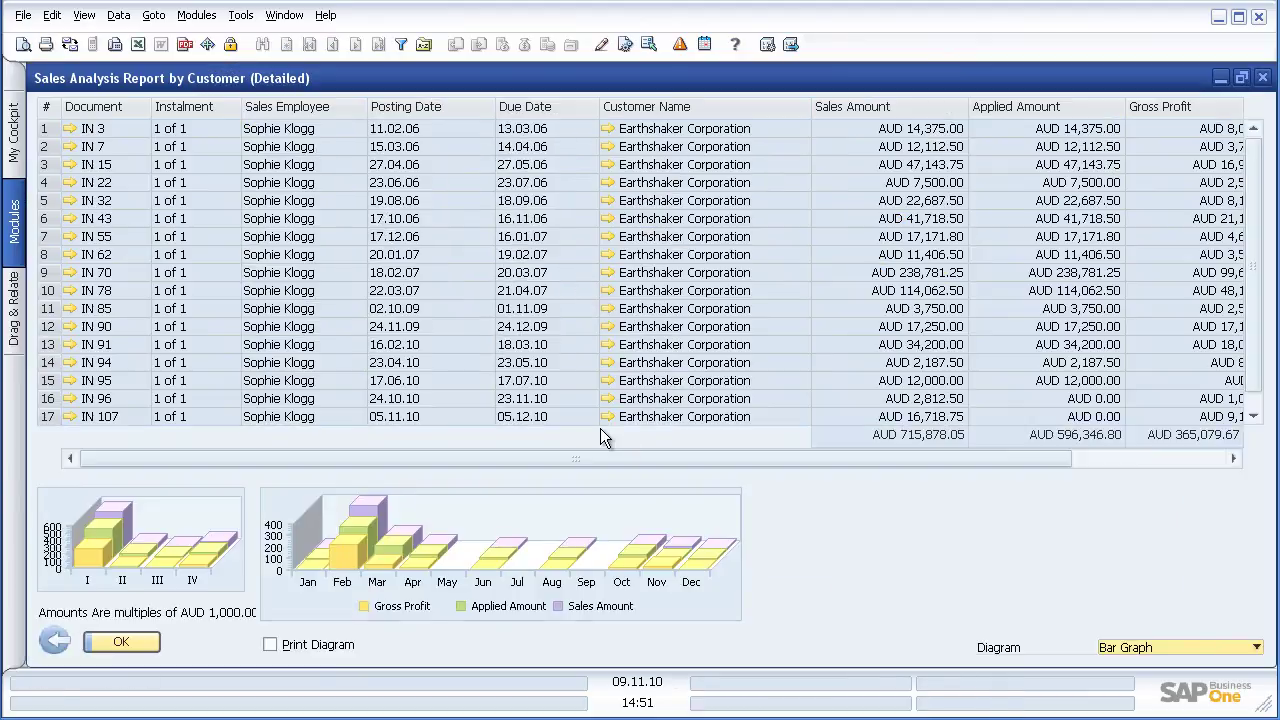
{"action": "left_click", "coordinate": [1191, 650]}
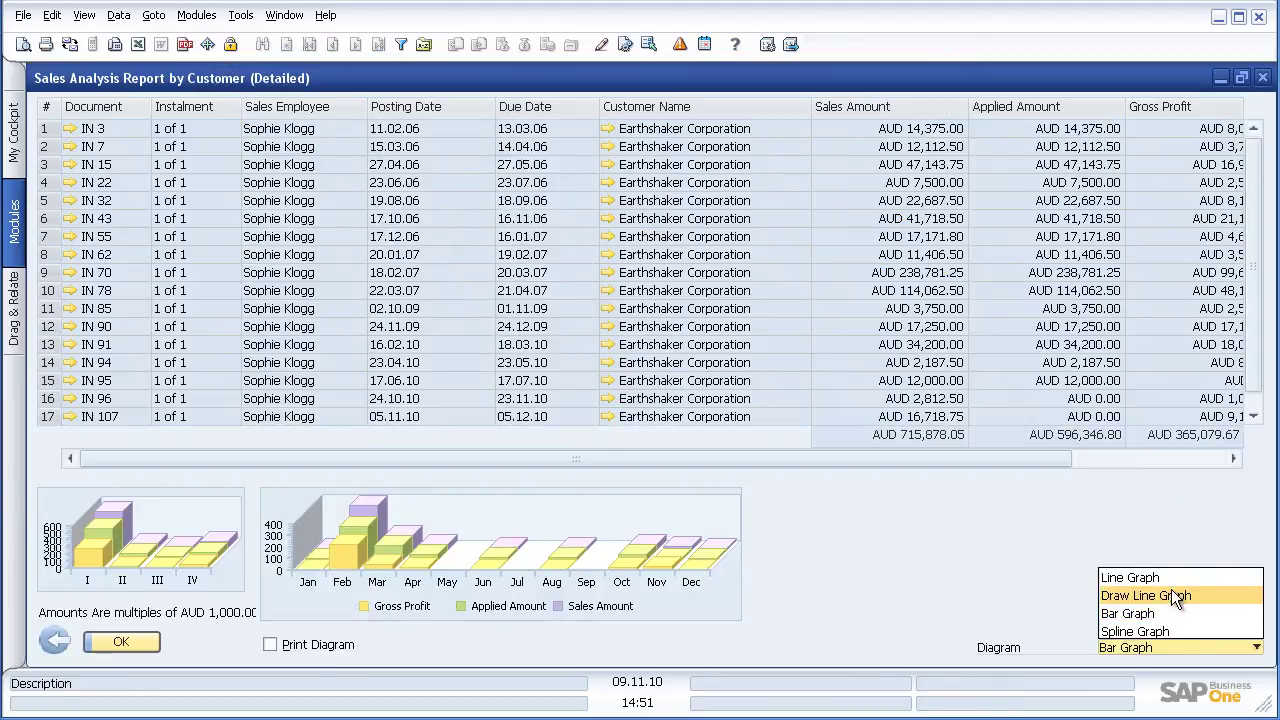
{"action": "left_click", "coordinate": [1168, 578]}
{"action": "left_click", "coordinate": [1151, 649]}
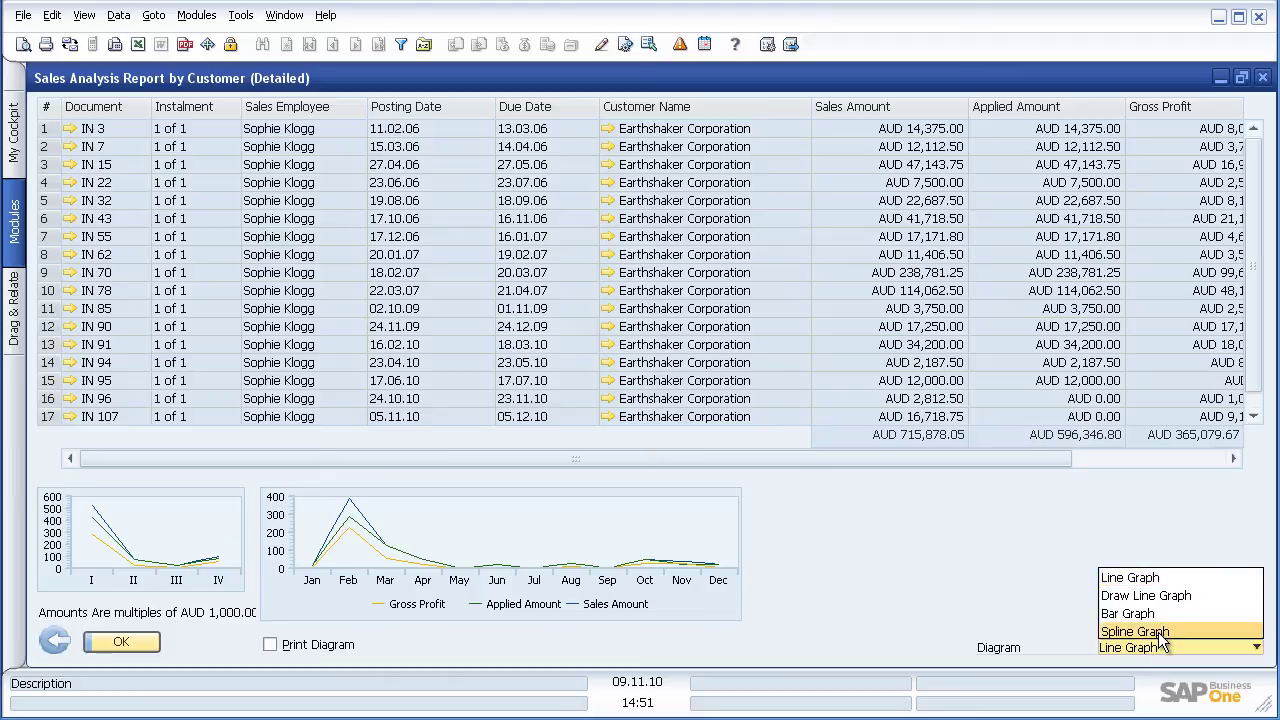
{"action": "left_click", "coordinate": [1160, 631]}
{"action": "left_click", "coordinate": [1161, 650]}
{"action": "left_click", "coordinate": [1166, 596]}
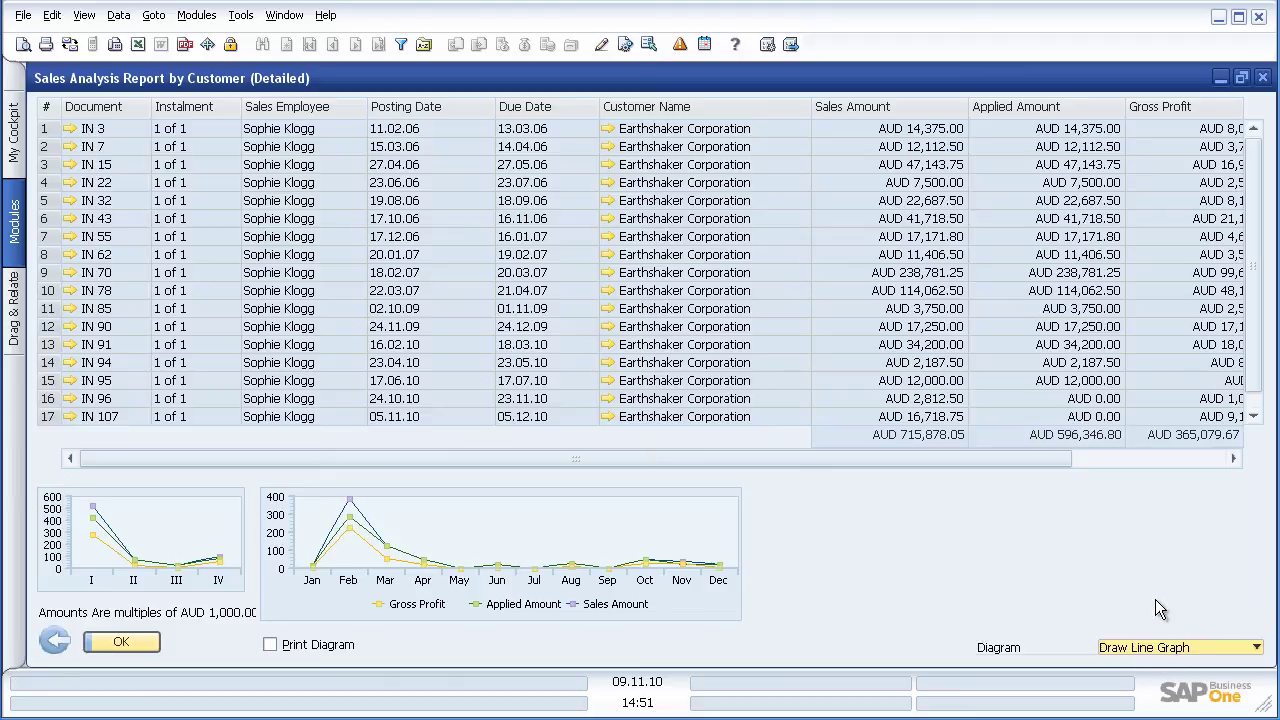
{"action": "left_click", "coordinate": [1171, 648]}
{"action": "left_click", "coordinate": [1160, 615]}
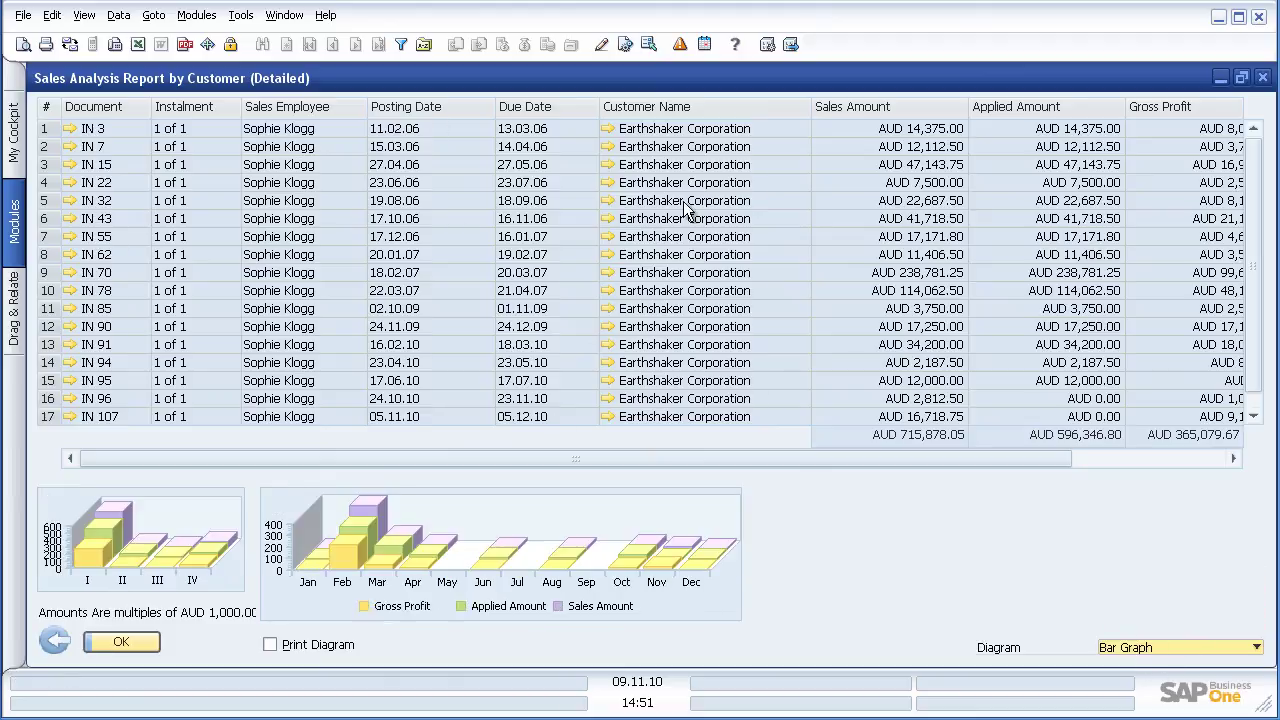
Sort sales rows by due date, latest first, view the newest invoice, then close the report and master data form.
{"action": "double_click", "coordinate": [545, 108]}
{"action": "double_click", "coordinate": [545, 108]}
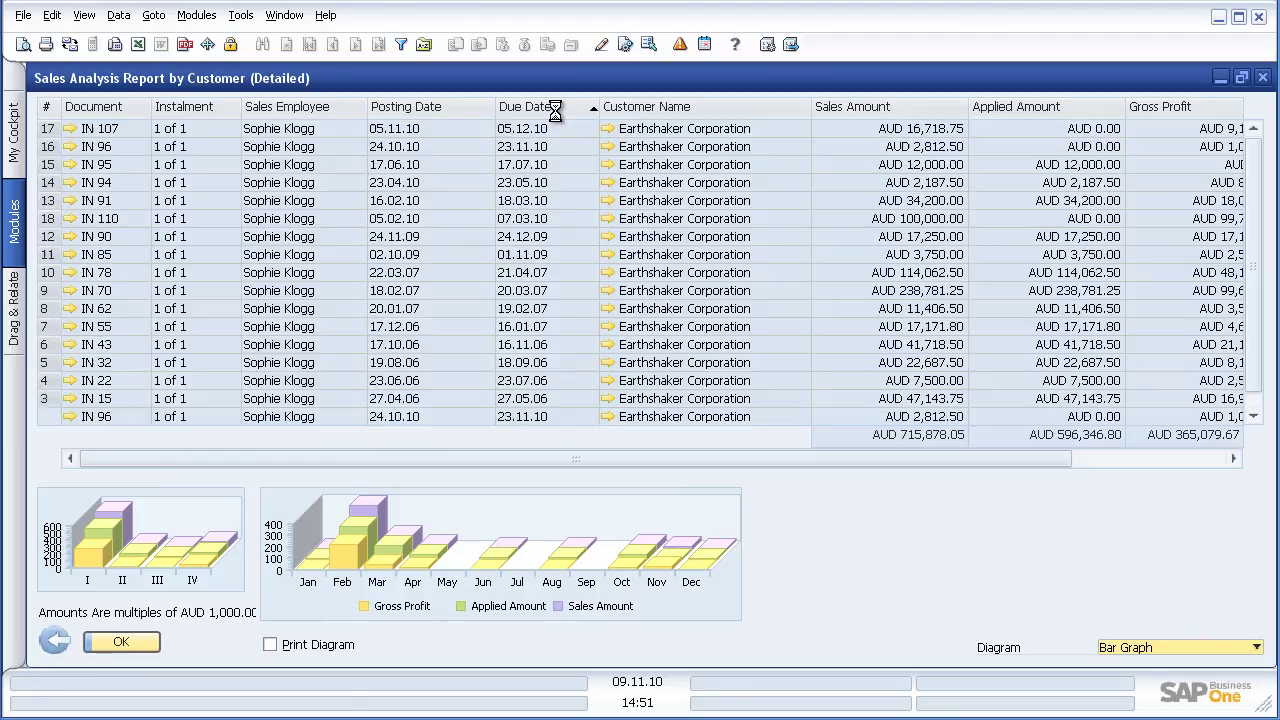
{"action": "left_click", "coordinate": [72, 130]}
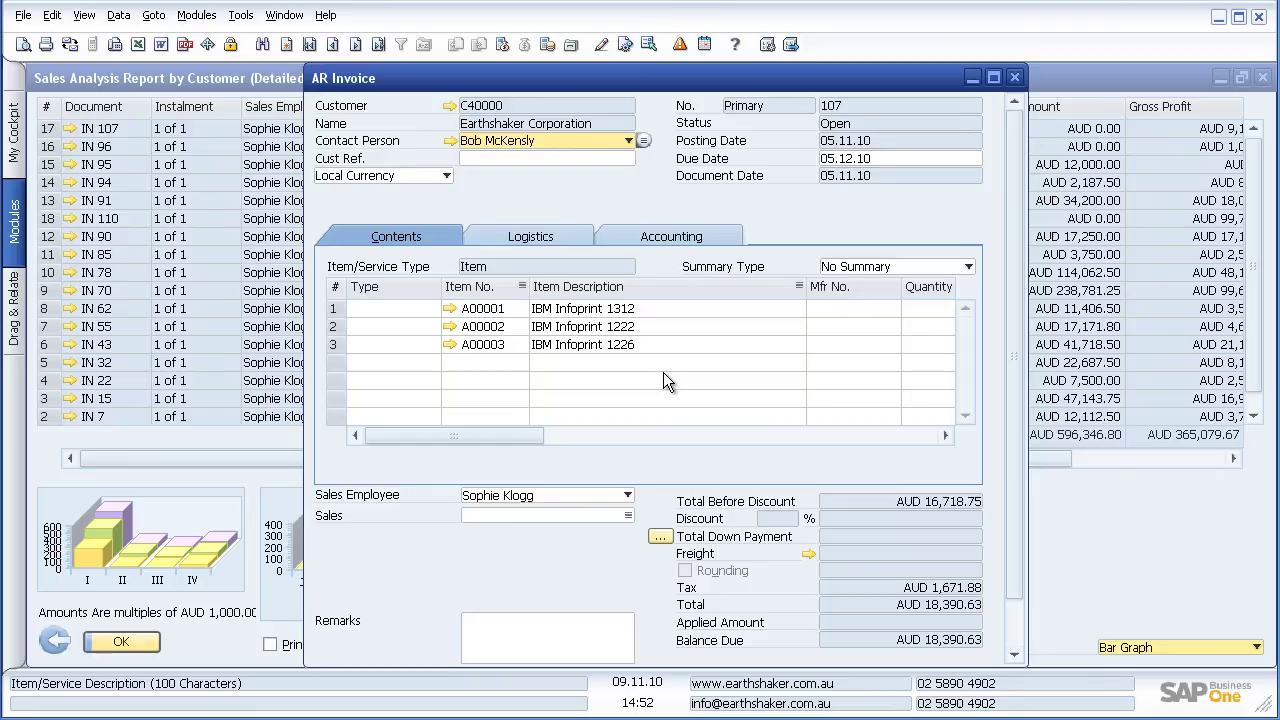
{"action": "left_click", "coordinate": [1014, 80]}
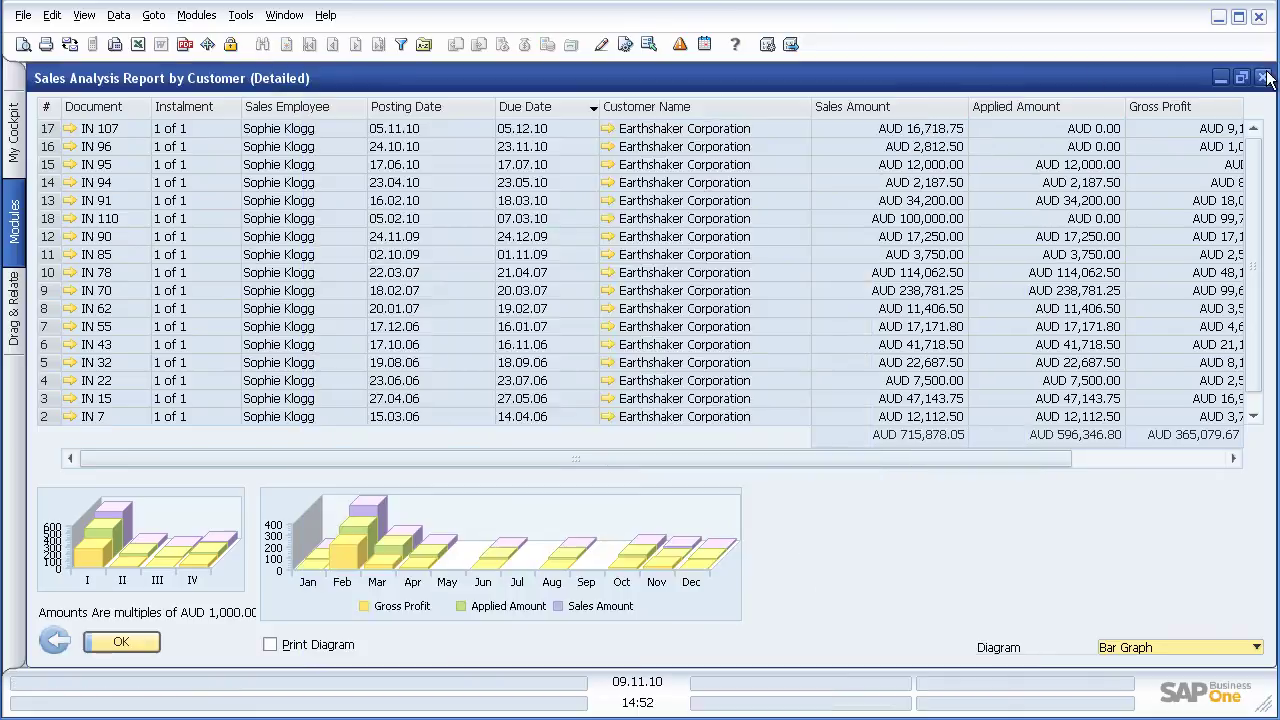
{"action": "left_click", "coordinate": [1262, 77]}
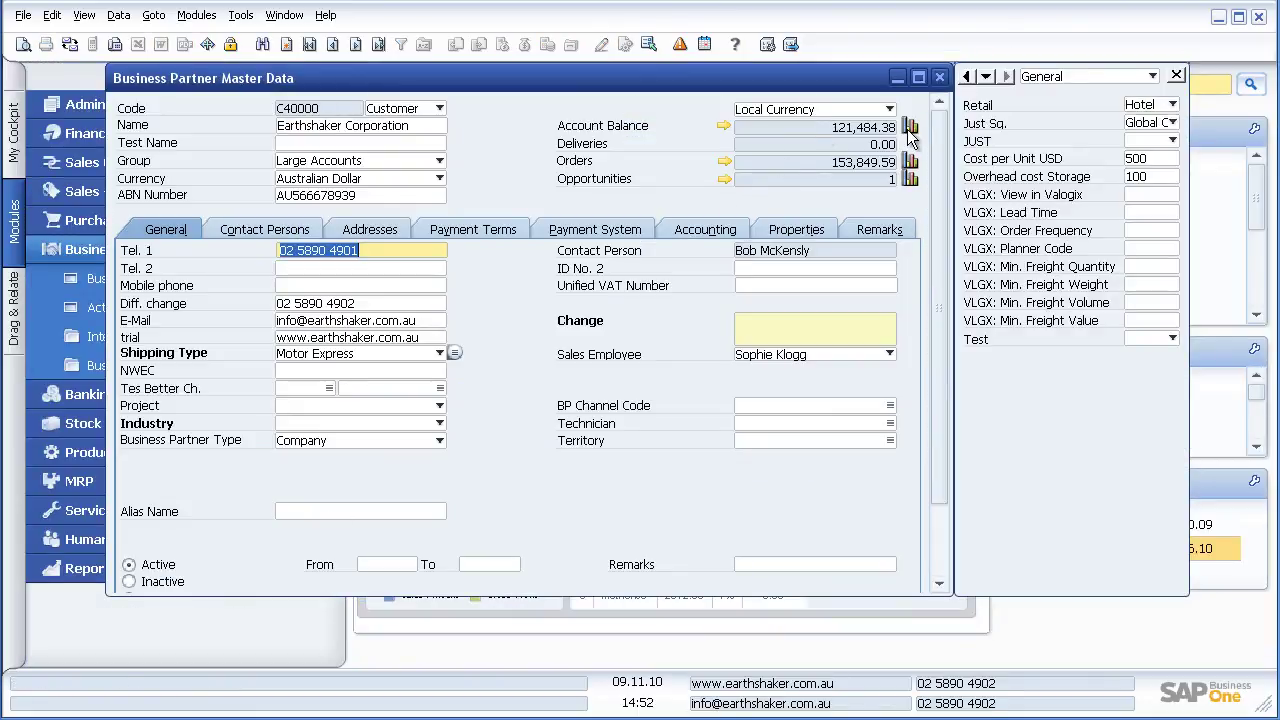
{"action": "left_click", "coordinate": [938, 78]}
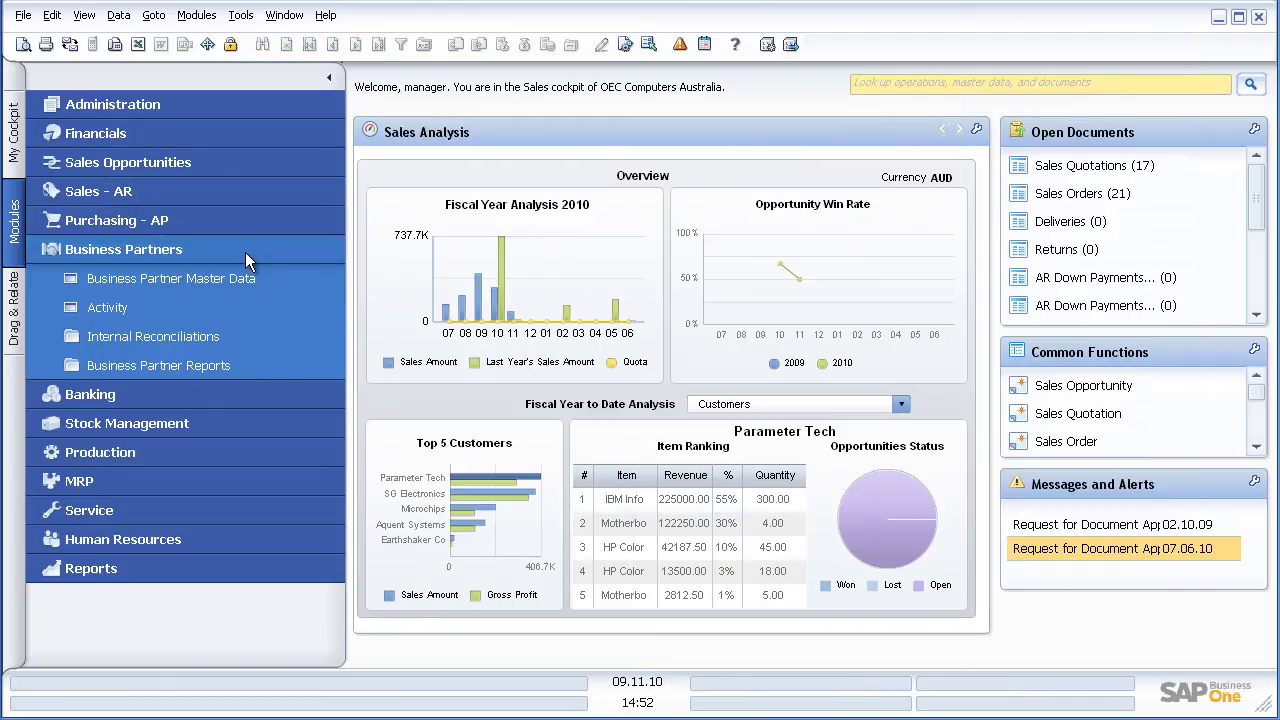
Draft a Phone Call activity, type Debtors, subject Overdue, linked to Earthshaker Corporation.
{"action": "left_click", "coordinate": [168, 314]}
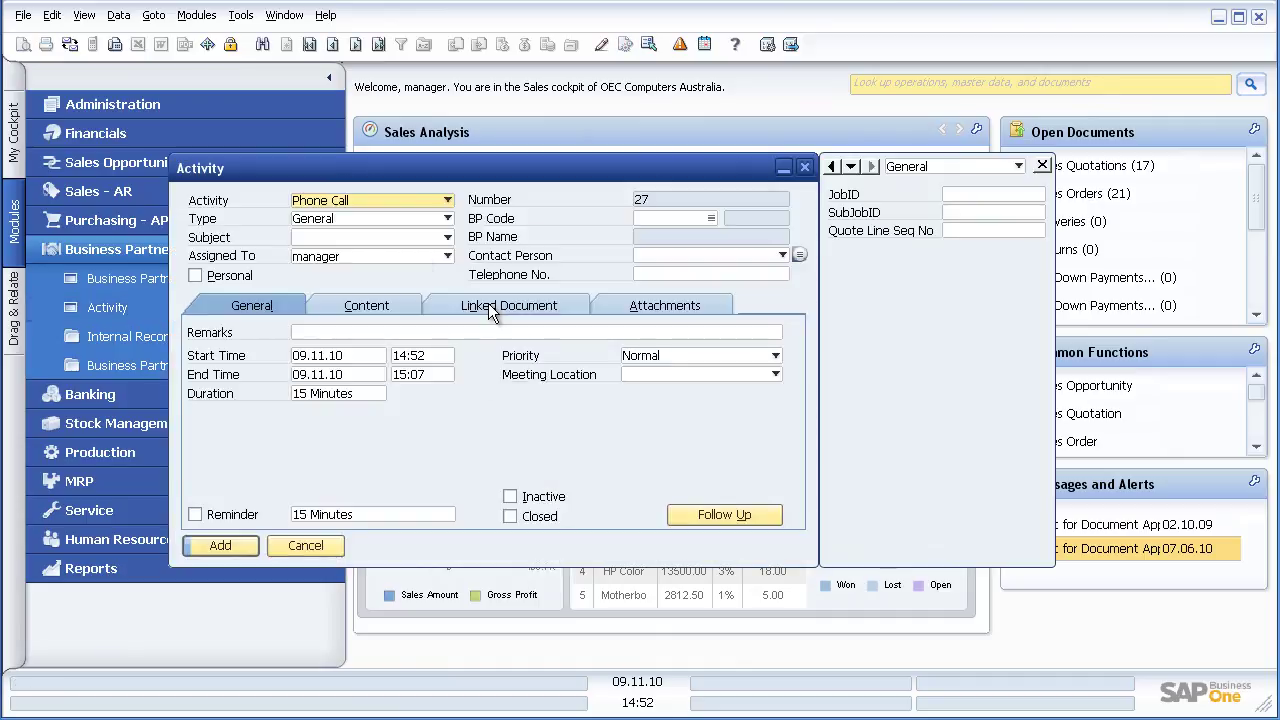
{"action": "left_click", "coordinate": [412, 199]}
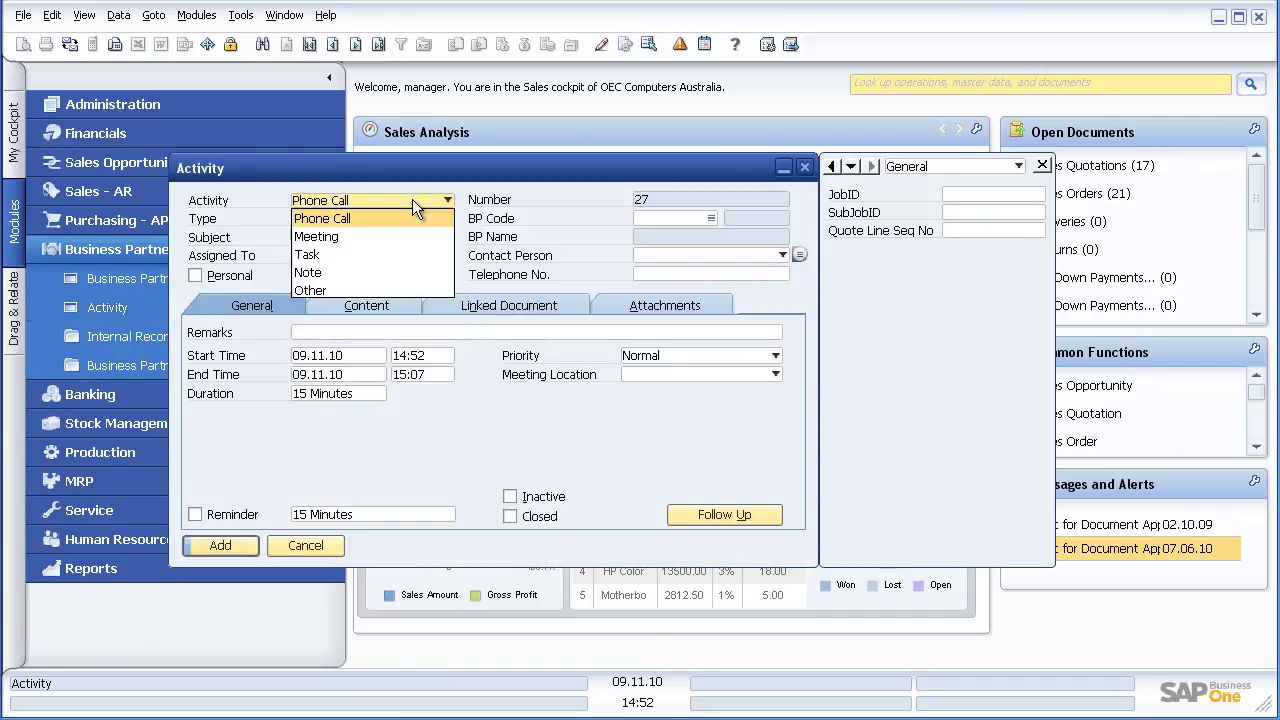
{"action": "left_click", "coordinate": [381, 218]}
{"action": "left_click", "coordinate": [381, 218]}
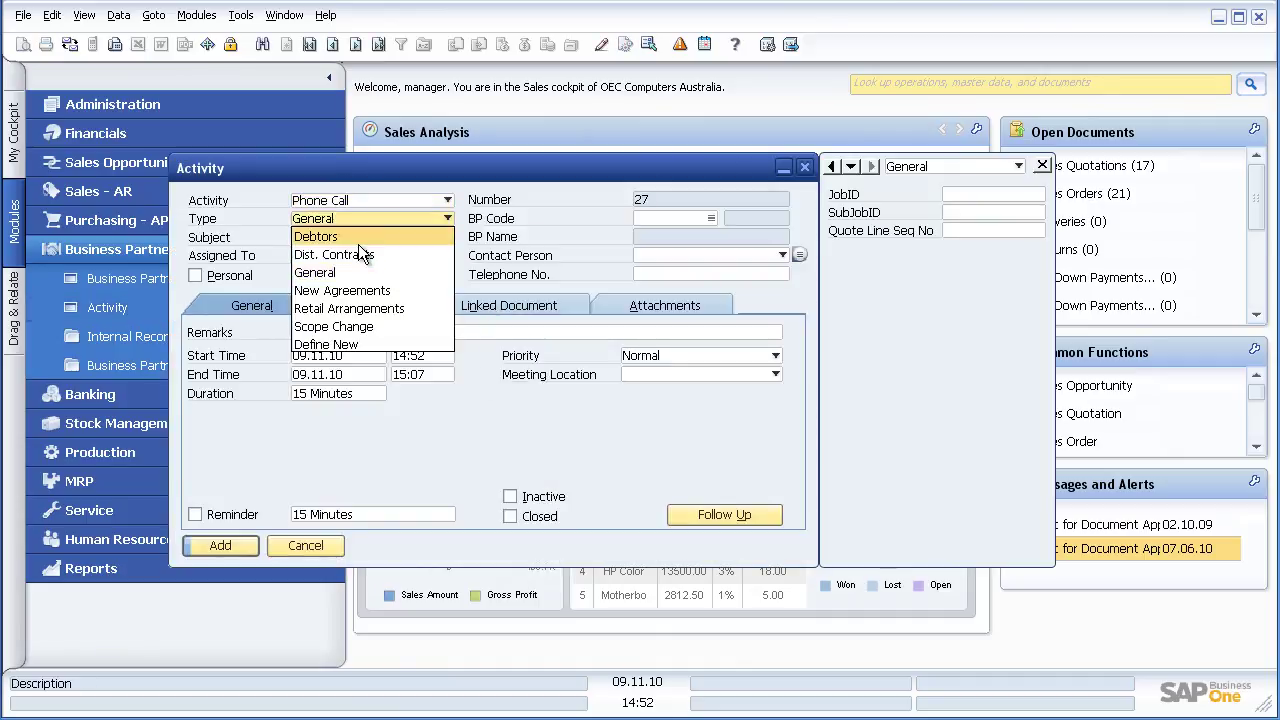
{"action": "left_click", "coordinate": [362, 236]}
{"action": "left_click", "coordinate": [371, 220]}
{"action": "left_click", "coordinate": [355, 236]}
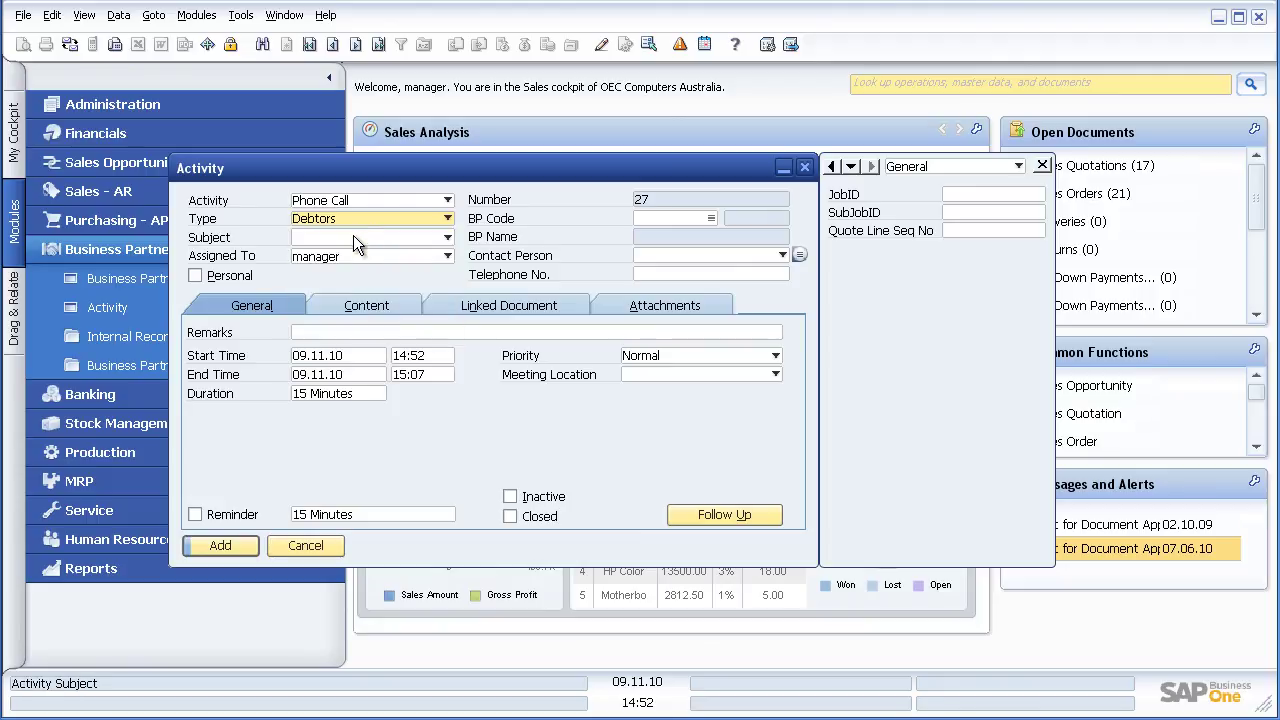
{"action": "left_click", "coordinate": [353, 237]}
{"action": "left_click", "coordinate": [344, 274]}
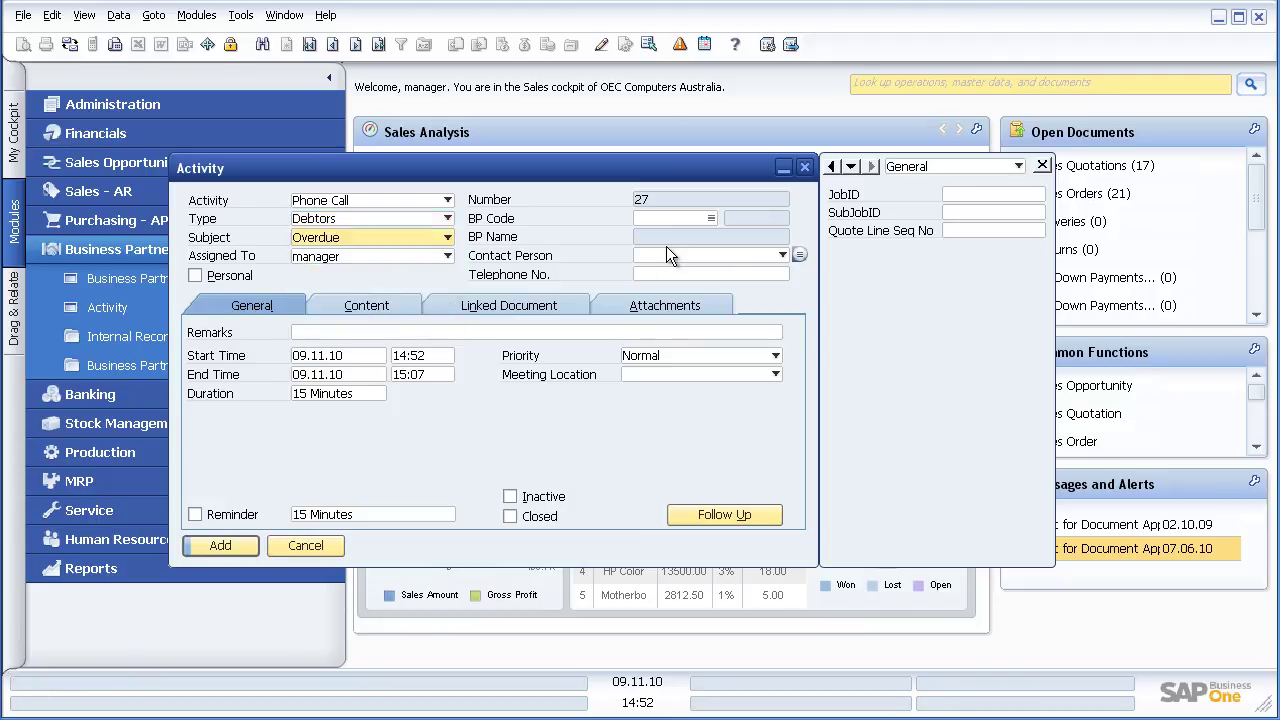
{"action": "left_click", "coordinate": [710, 218]}
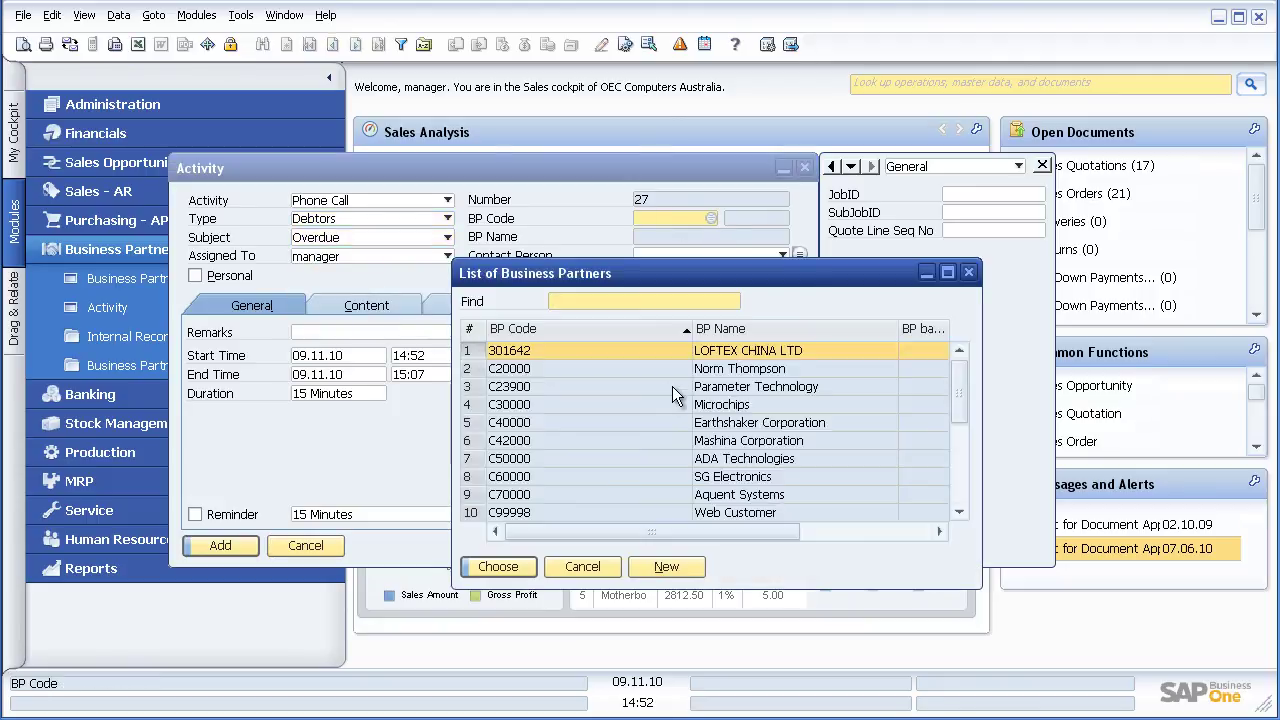
{"action": "double_click", "coordinate": [660, 420]}
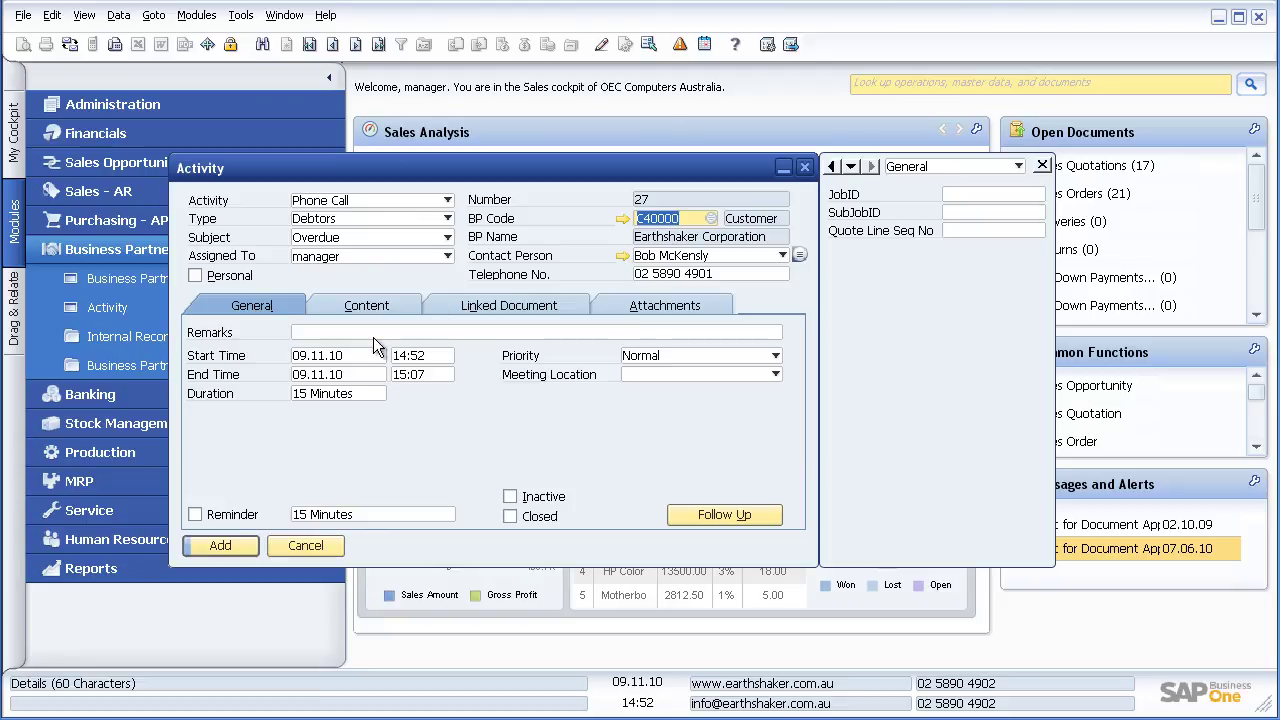
View the activity's remarks and long-text content, then cancel it unsaved.
{"action": "left_click", "coordinate": [373, 337]}
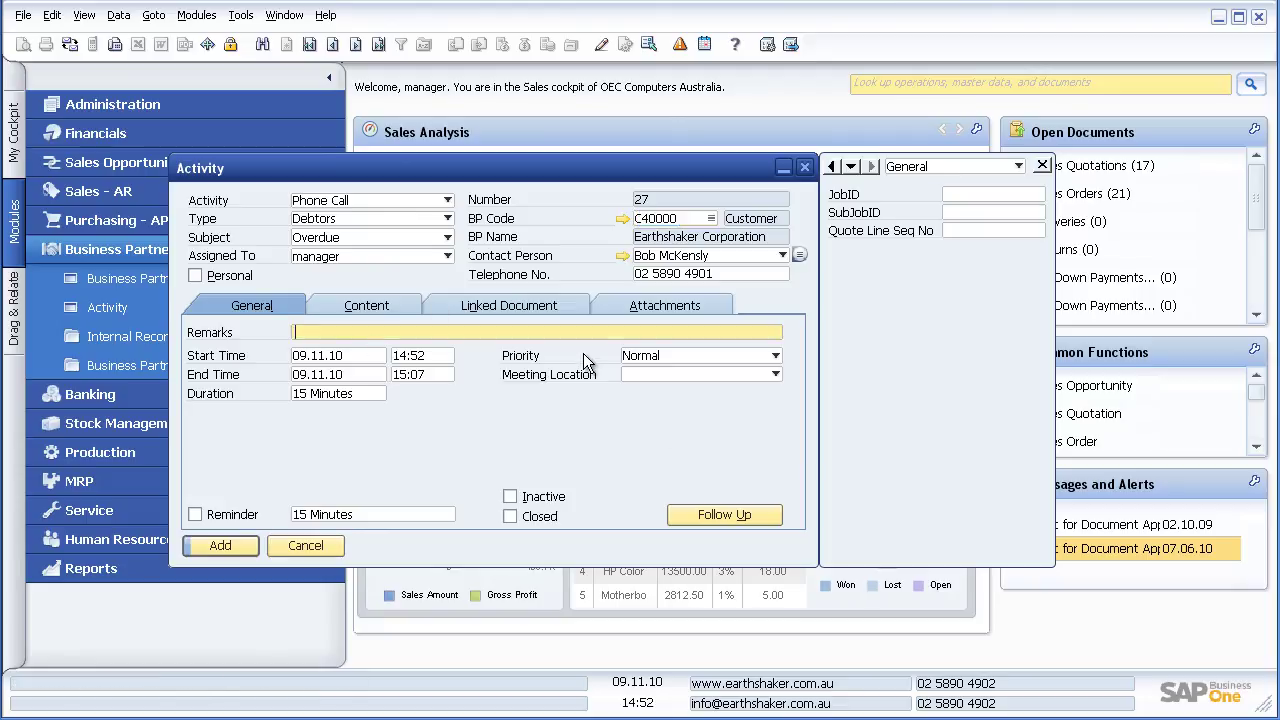
{"action": "left_click", "coordinate": [374, 305]}
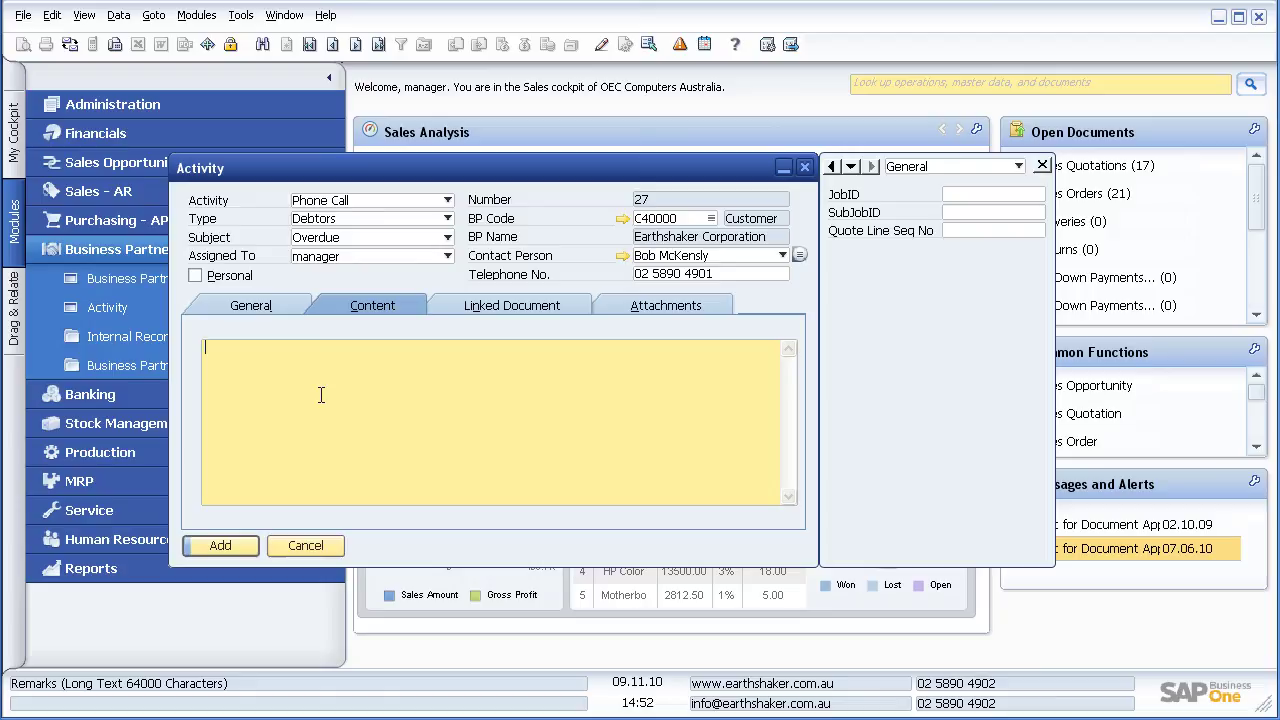
{"action": "left_click", "coordinate": [314, 547]}
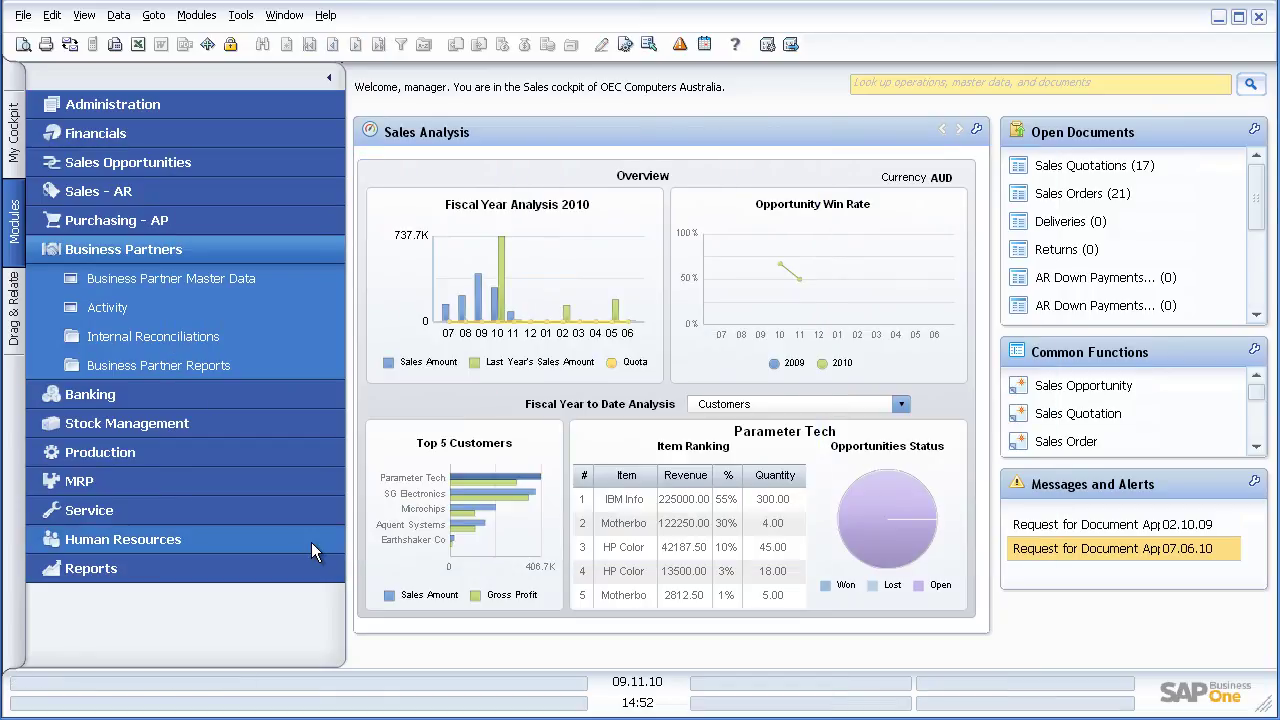
Collapse Business Partners, then briefly expand and collapse Banking.
{"action": "left_click", "coordinate": [190, 255]}
{"action": "left_click", "coordinate": [166, 274]}
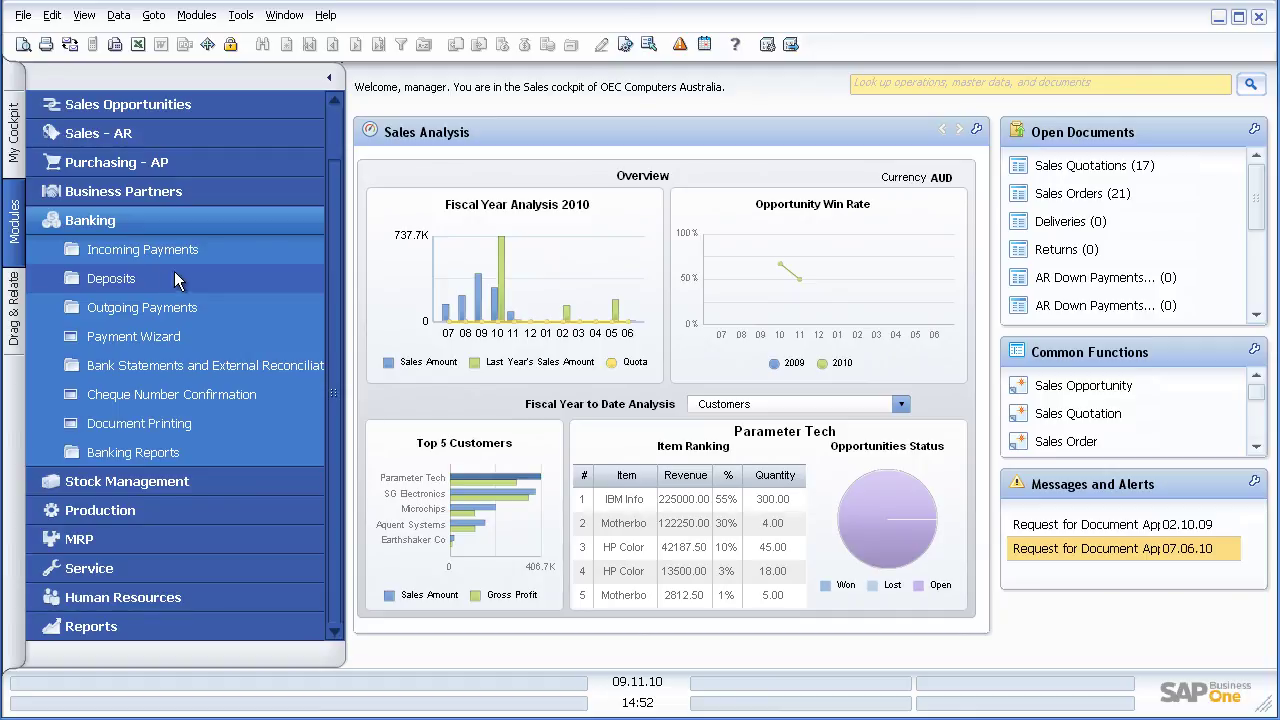
{"action": "left_click", "coordinate": [160, 222]}
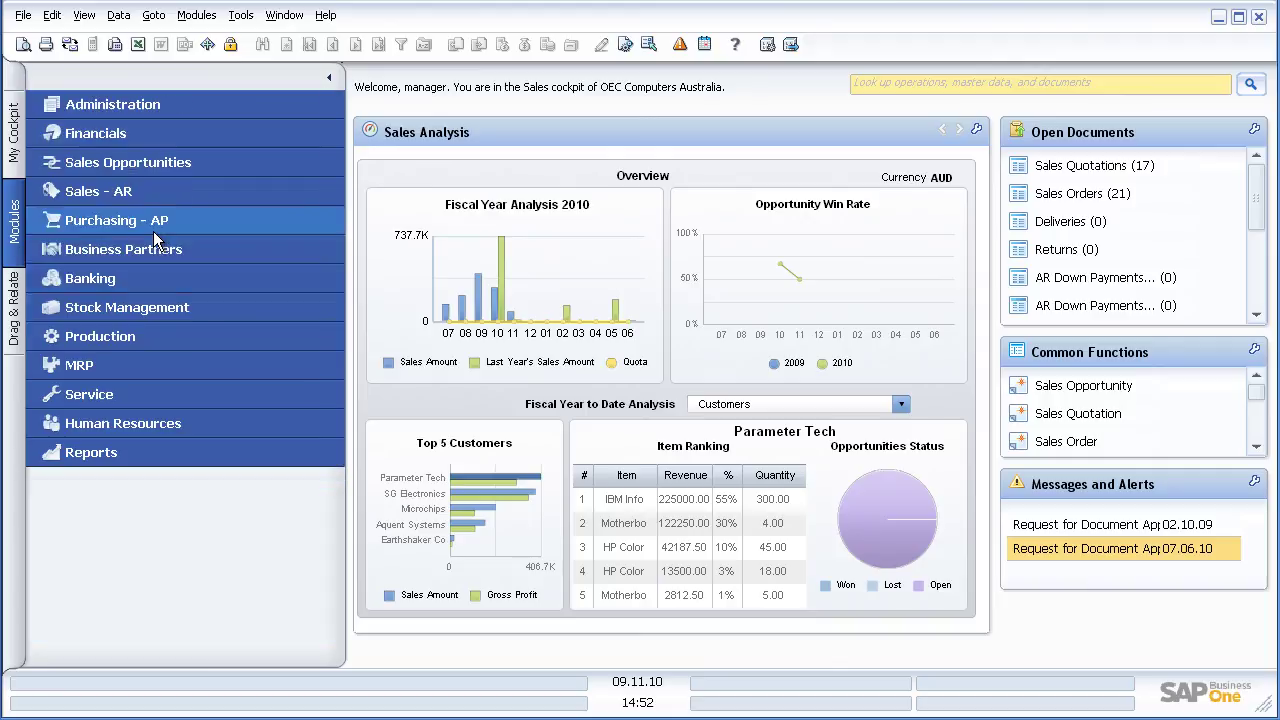
Open Item Master Data and find item s1000, returning S10000 Server Point 10000.
{"action": "left_click", "coordinate": [152, 310]}
{"action": "left_click", "coordinate": [154, 337]}
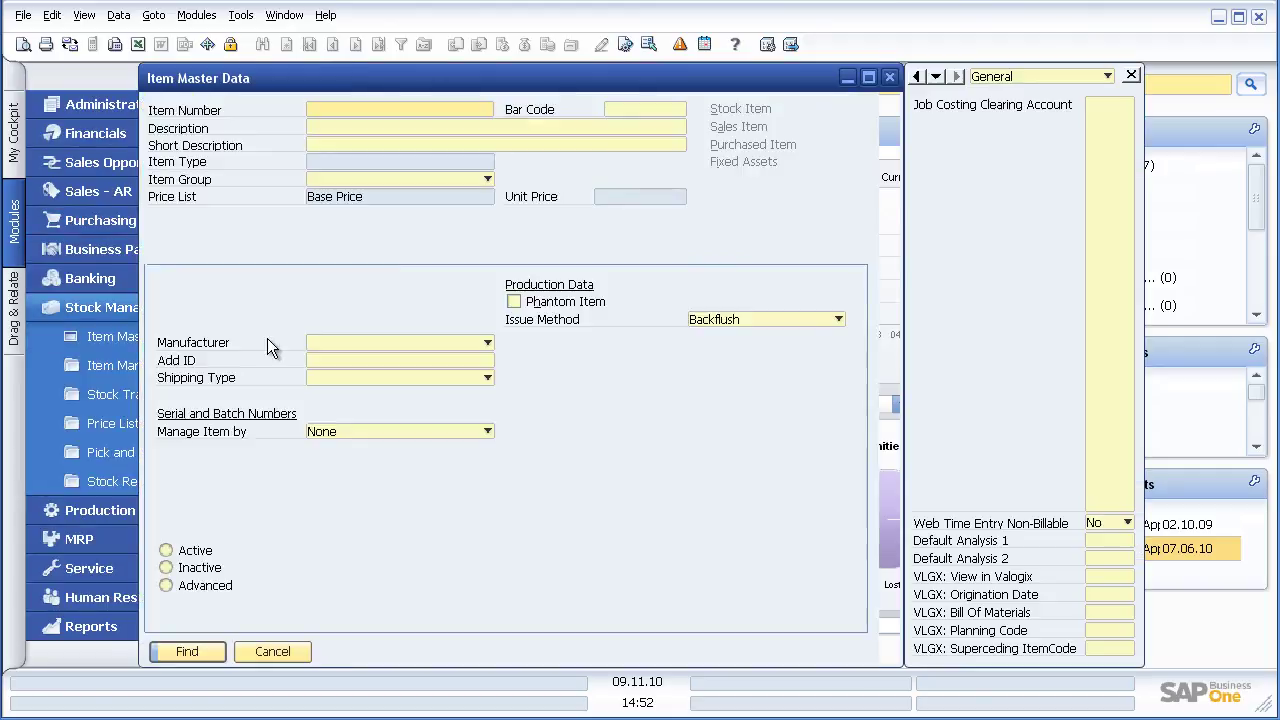
{"action": "left_click", "coordinate": [326, 112]}
{"action": "type", "text": "s1000"}
{"action": "key", "text": "Tab"}
{"action": "key", "text": "Return"}
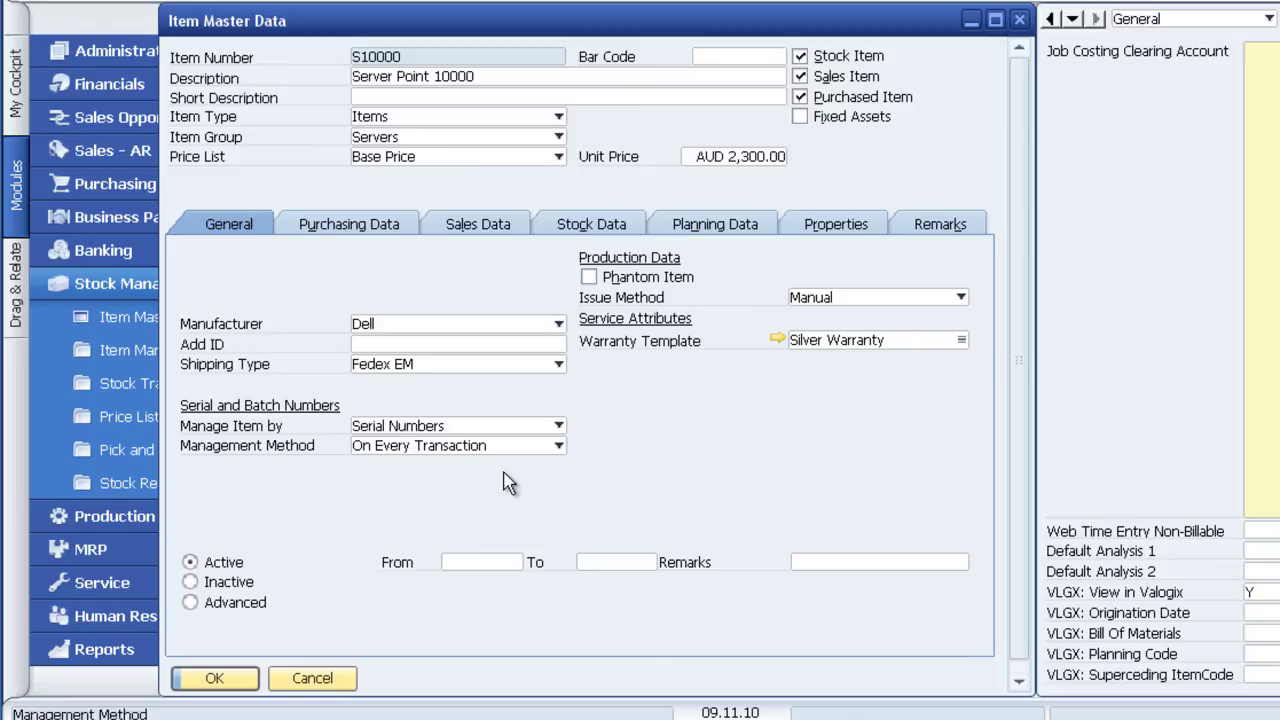
Step through Server Point 10000's Purchasing, Sales, Stock, Planning, Properties and Remarks tabs.
{"action": "left_click", "coordinate": [390, 228]}
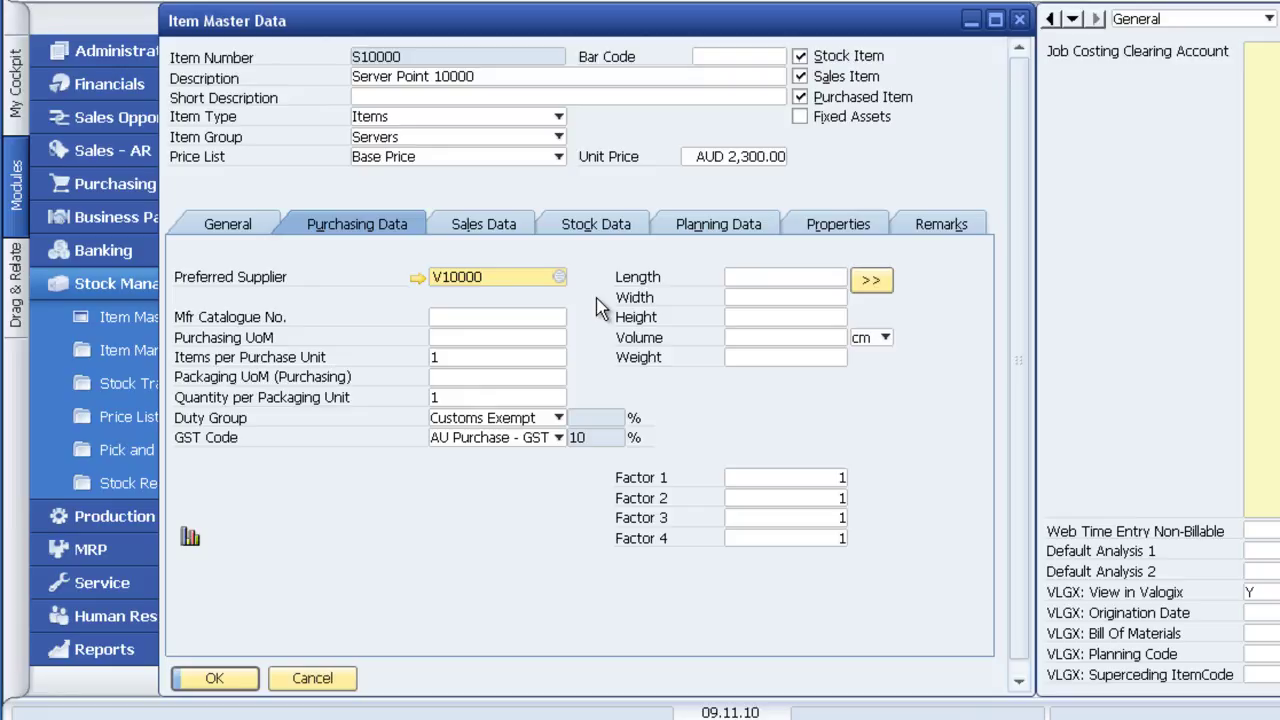
{"action": "left_click", "coordinate": [518, 230]}
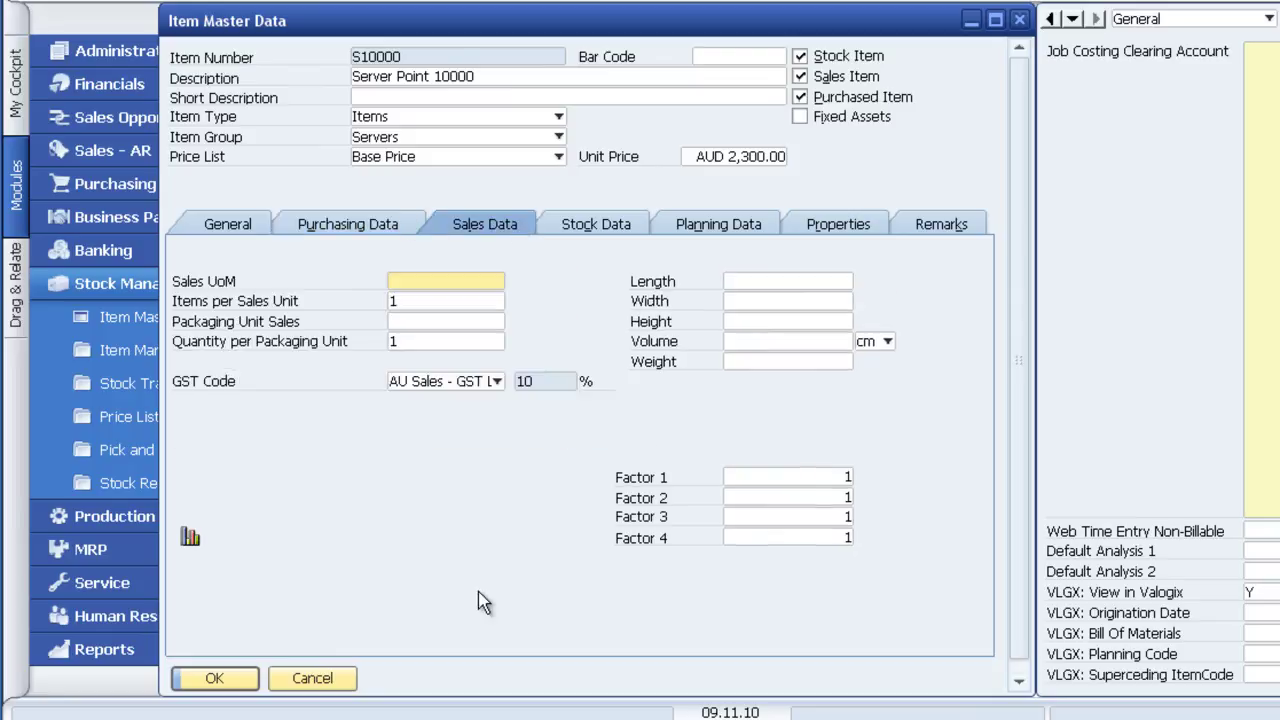
{"action": "left_click", "coordinate": [637, 238]}
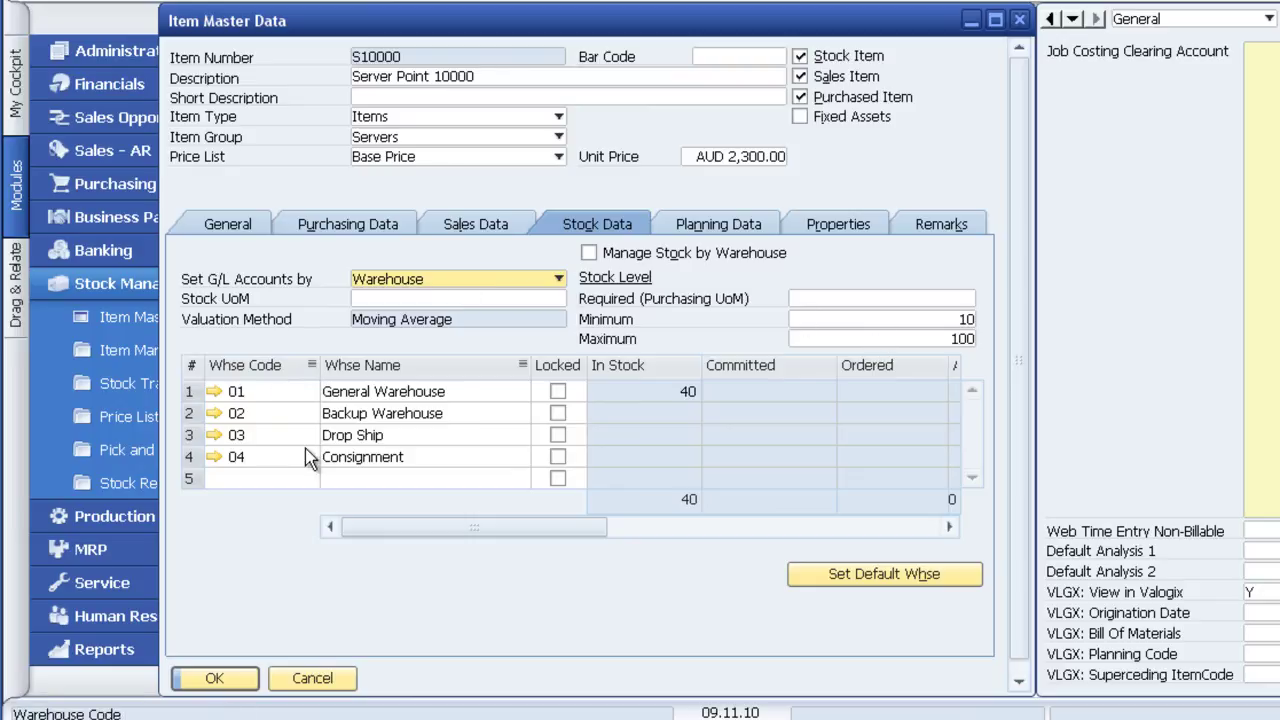
{"action": "mouse_move", "coordinate": [586, 528]}
{"action": "left_mouse_down"}
{"action": "mouse_move", "coordinate": [838, 543]}
{"action": "mouse_move", "coordinate": [580, 540]}
{"action": "left_mouse_up"}
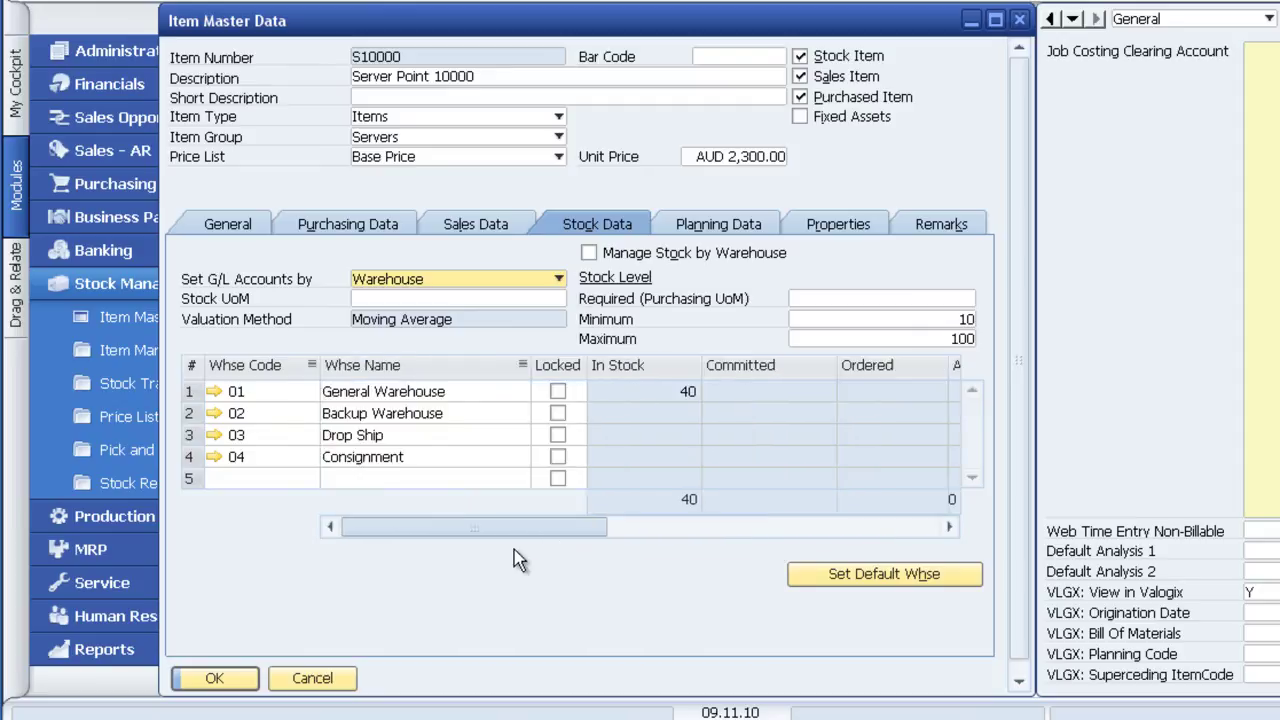
{"action": "left_click", "coordinate": [719, 233]}
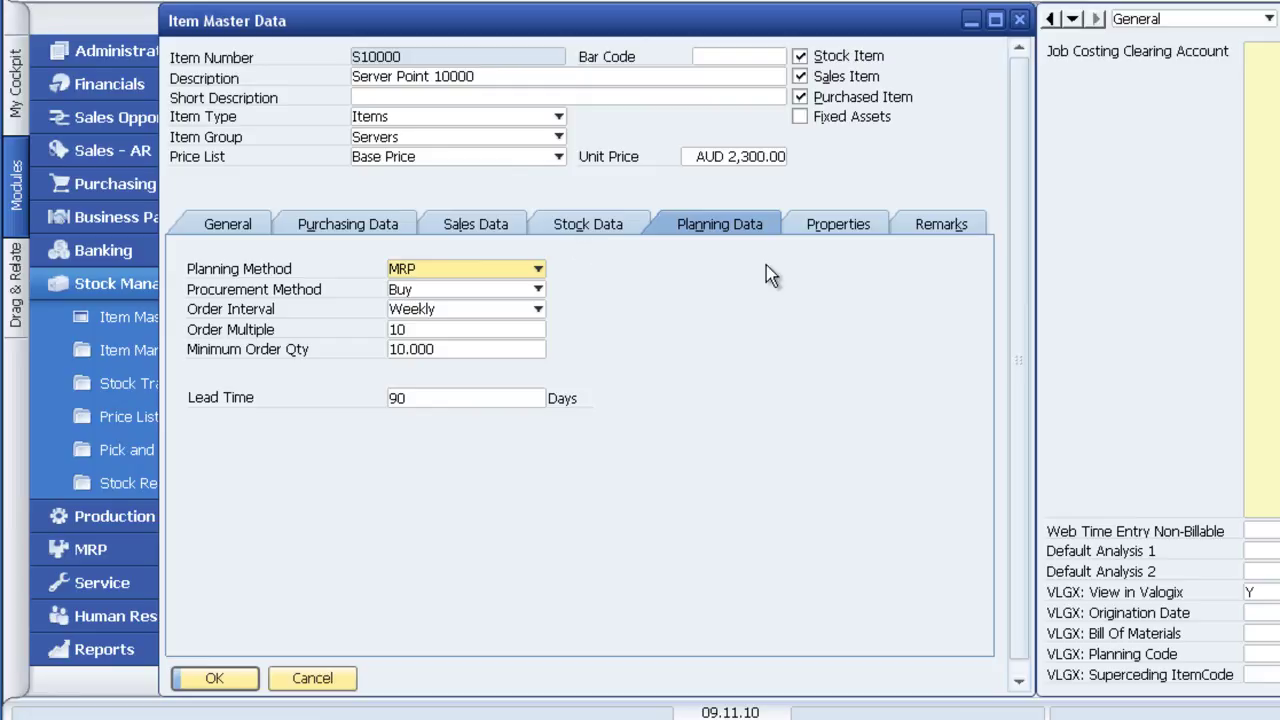
{"action": "left_click", "coordinate": [835, 226]}
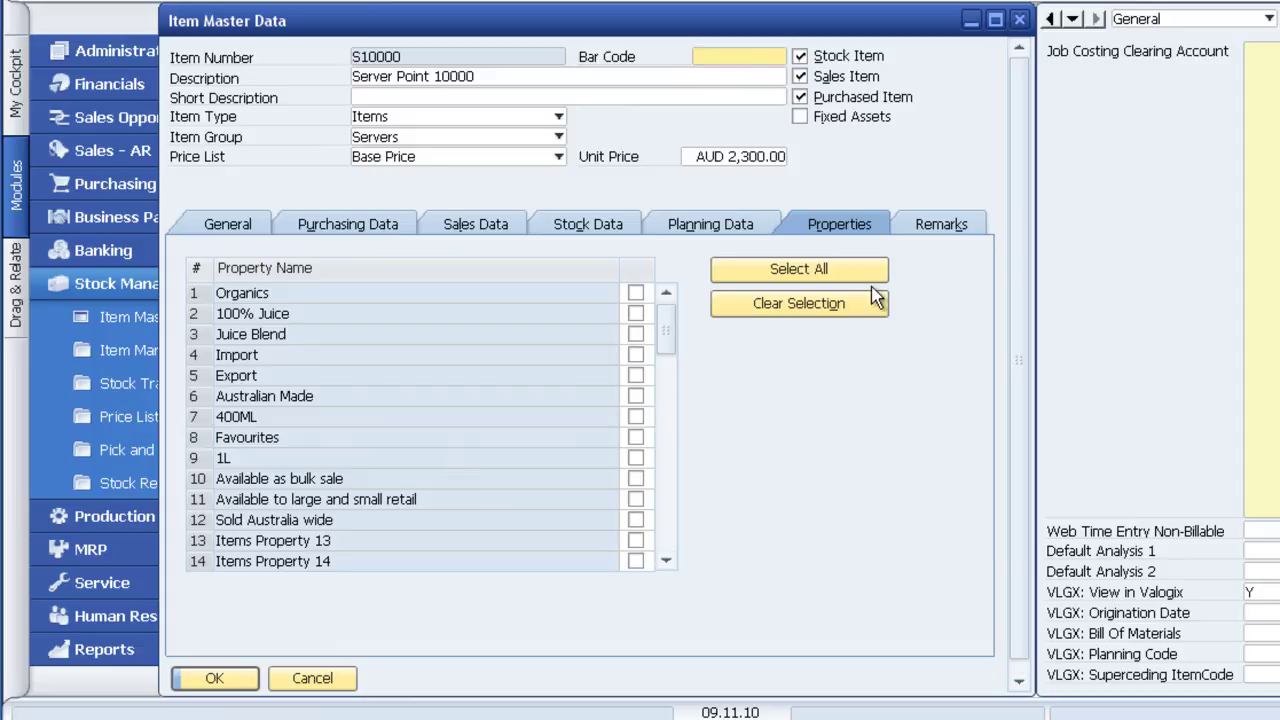
{"action": "left_click", "coordinate": [937, 224]}
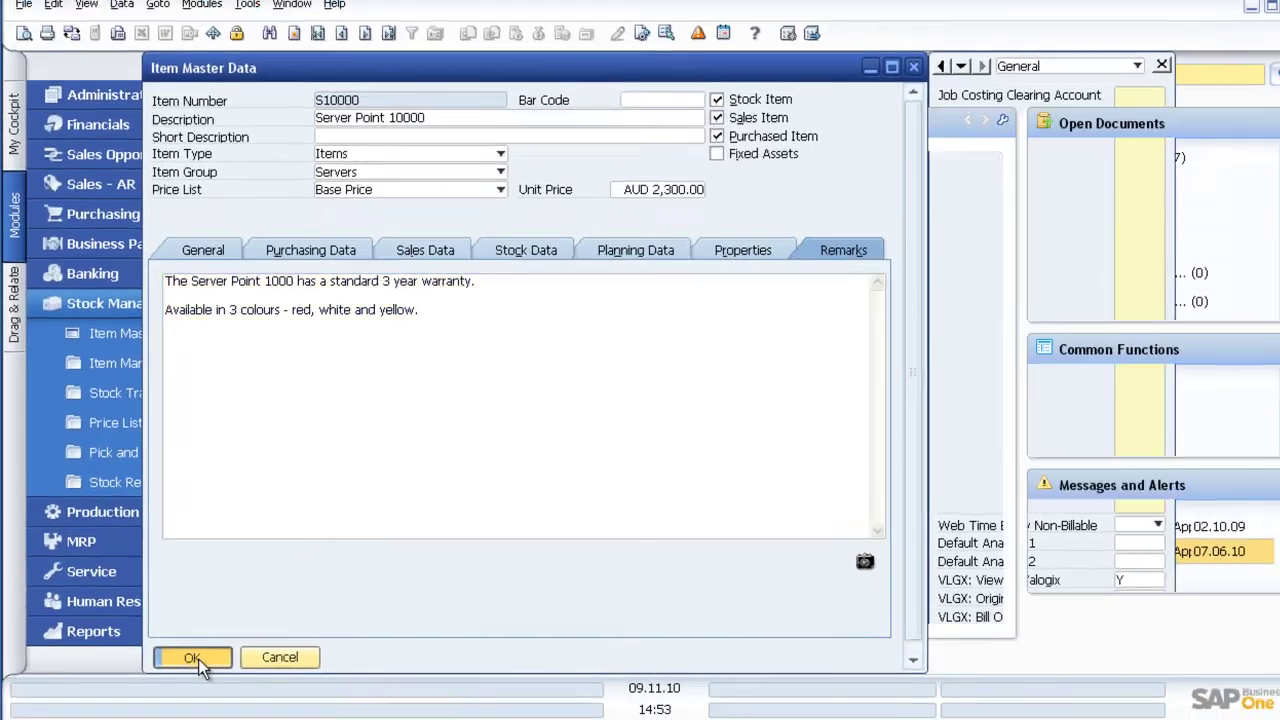
Close the S10000 record and Stock Management, then expand and collapse Production and MRP.
{"action": "left_click", "coordinate": [192, 657]}
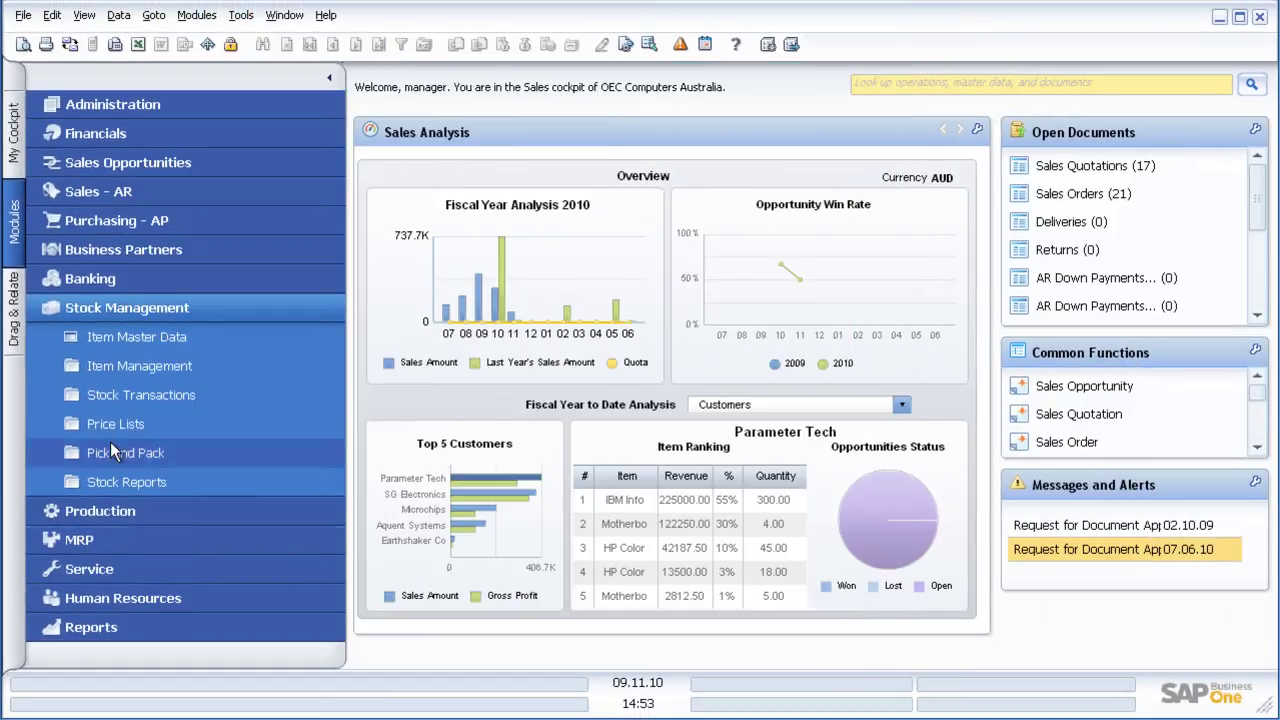
{"action": "left_click", "coordinate": [93, 314]}
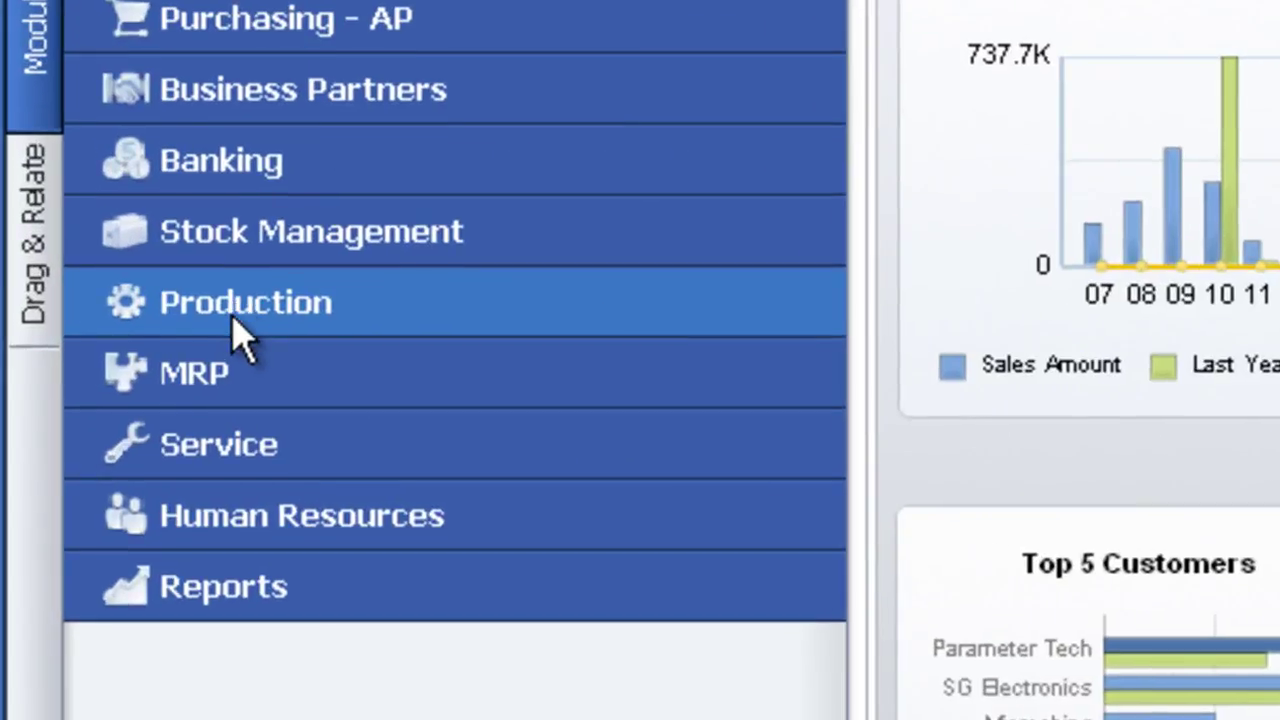
{"action": "left_click", "coordinate": [165, 320]}
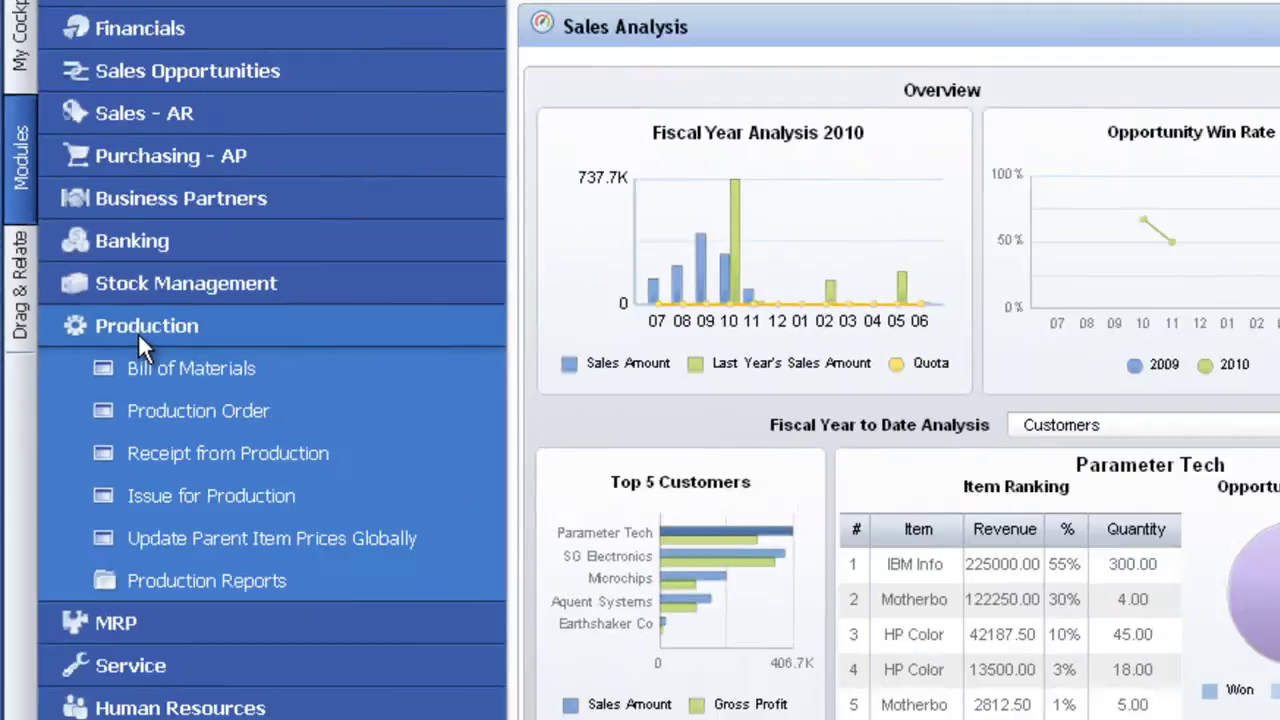
{"action": "left_click", "coordinate": [231, 317]}
{"action": "left_click", "coordinate": [93, 366]}
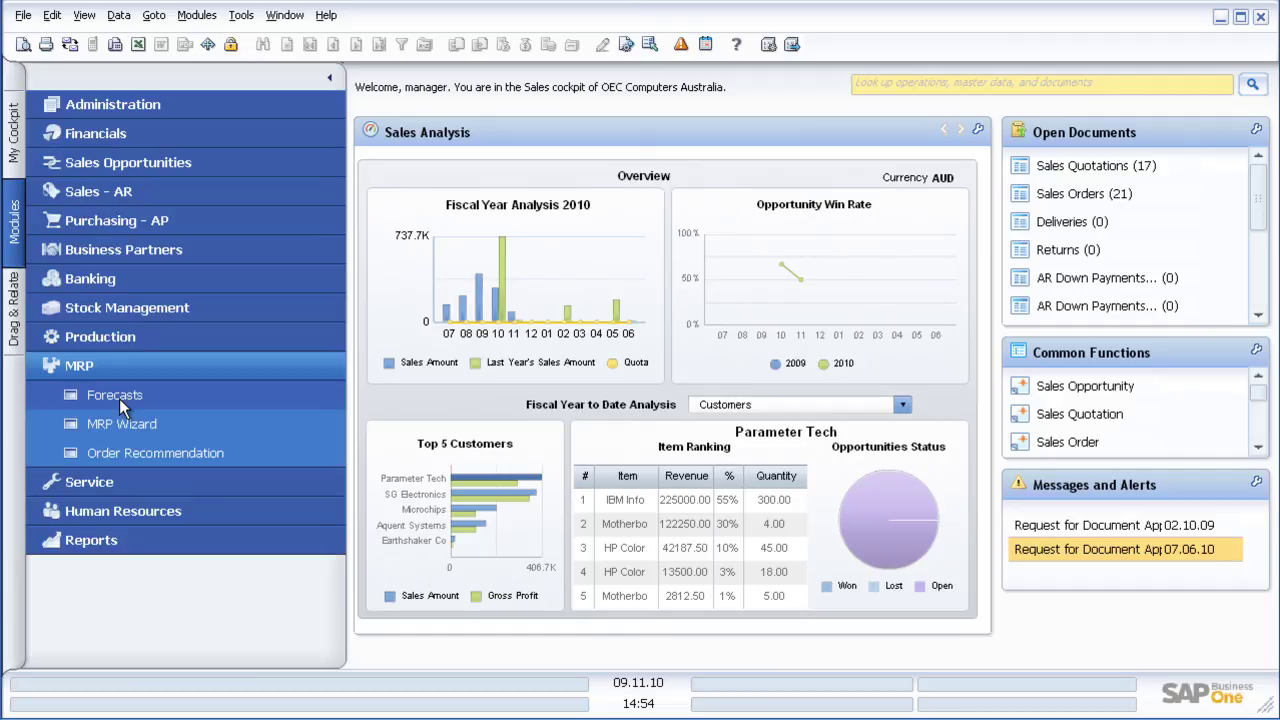
{"action": "left_click", "coordinate": [129, 369]}
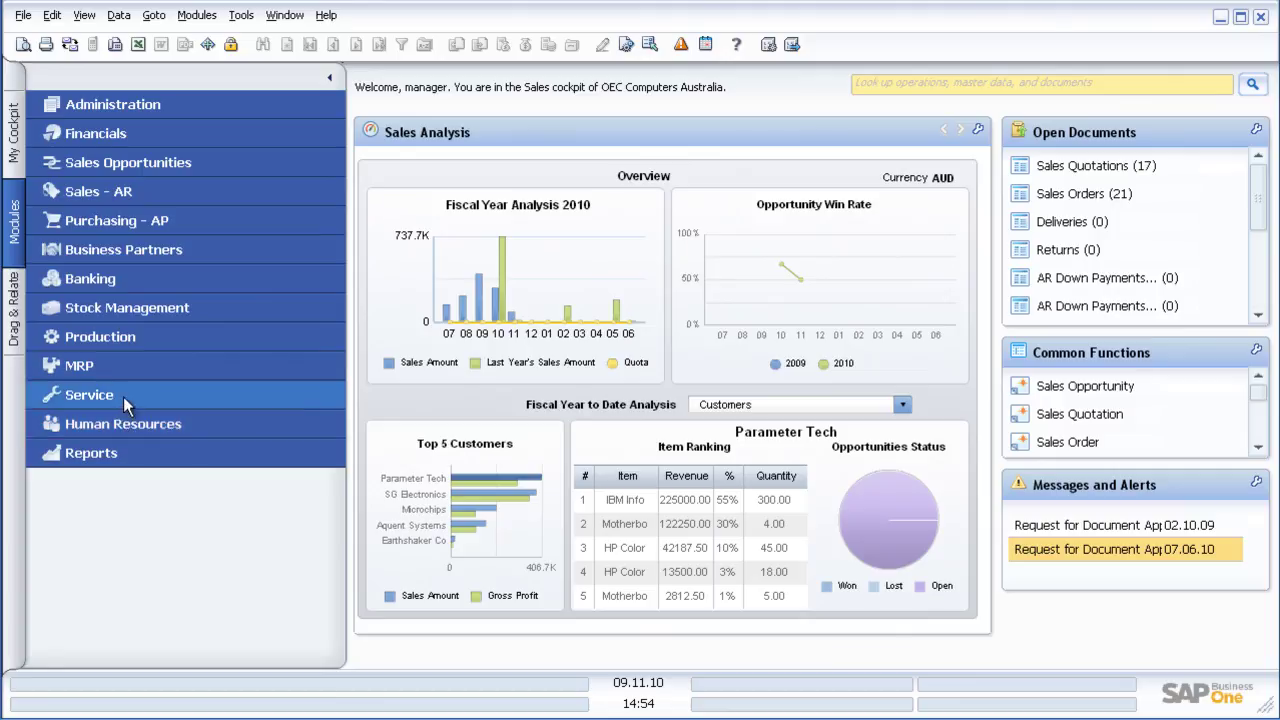
Open service call 18, view its Remarks, Activities and Solutions tabs, then cancel.
{"action": "left_click", "coordinate": [123, 396]}
{"action": "left_click", "coordinate": [140, 421]}
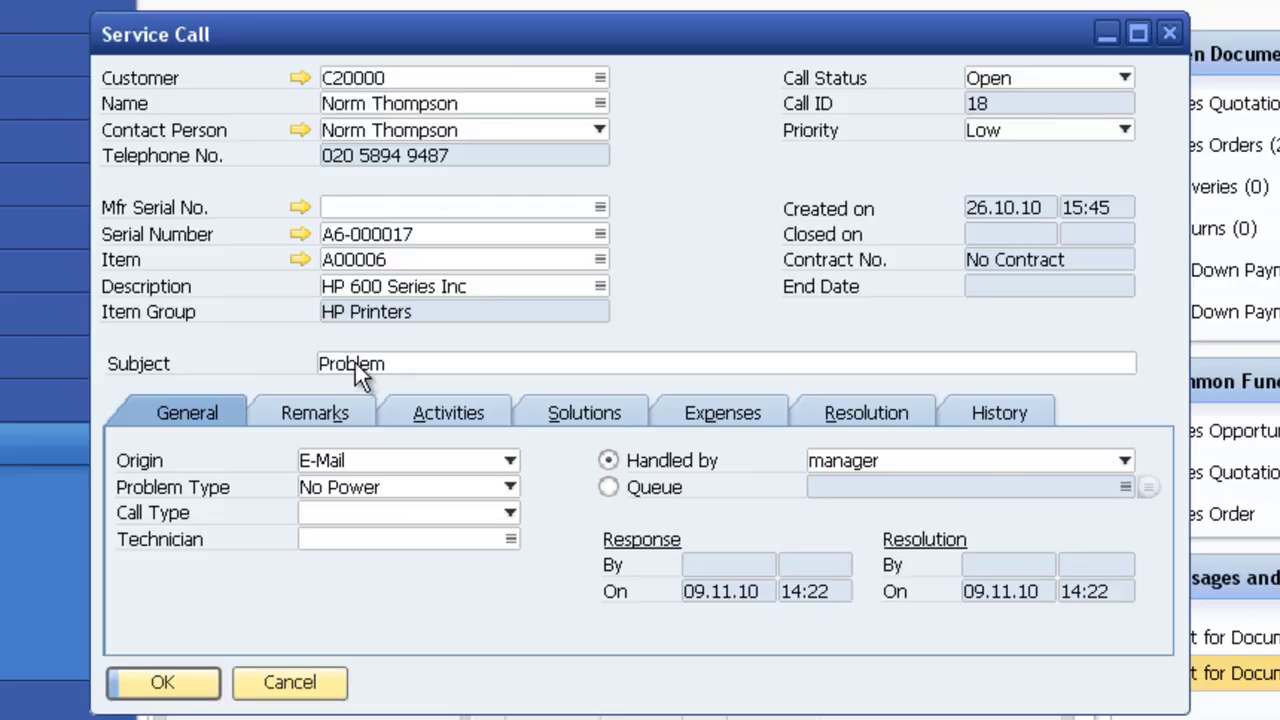
{"action": "left_click", "coordinate": [338, 418]}
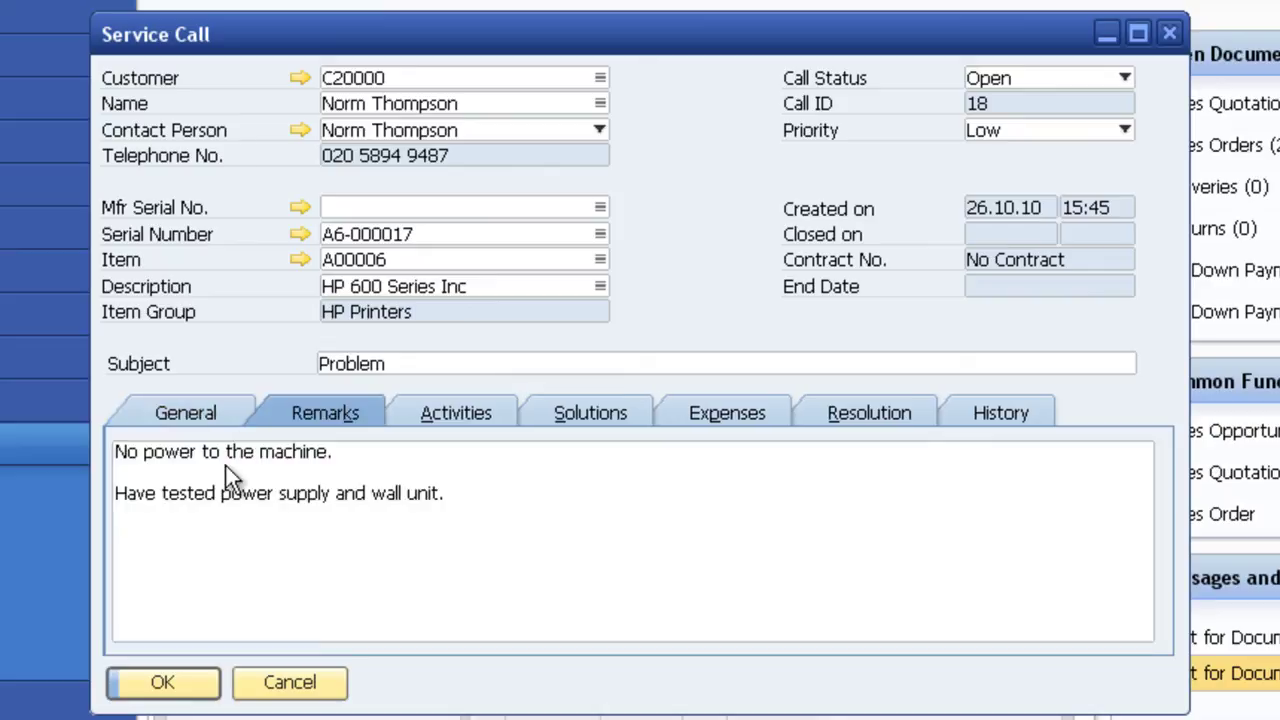
{"action": "left_click", "coordinate": [470, 416]}
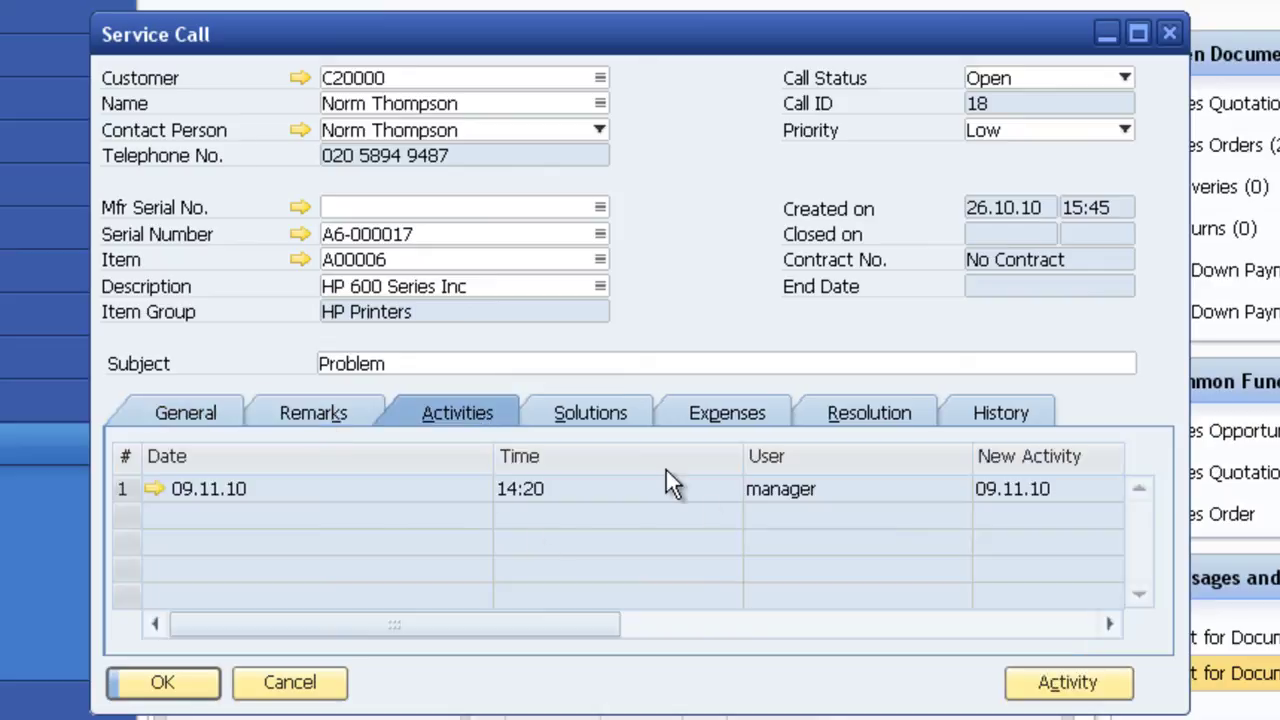
{"action": "left_click", "coordinate": [600, 396]}
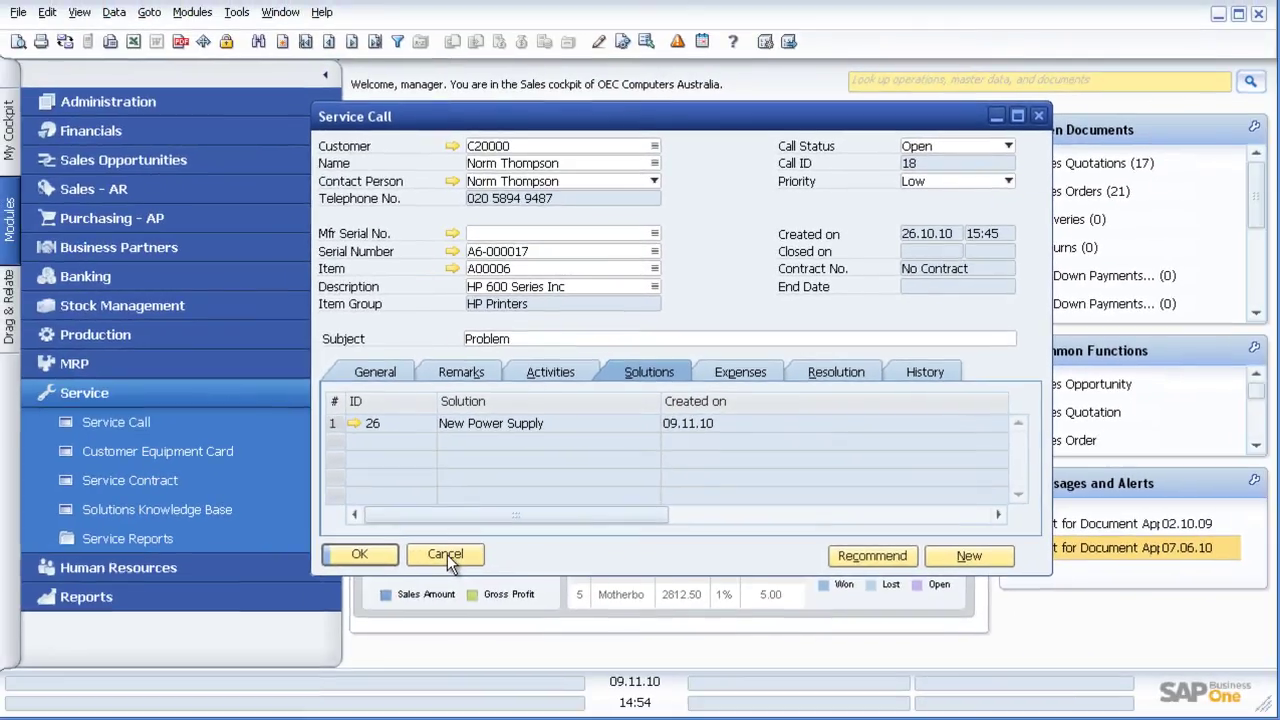
{"action": "left_click", "coordinate": [446, 555]}
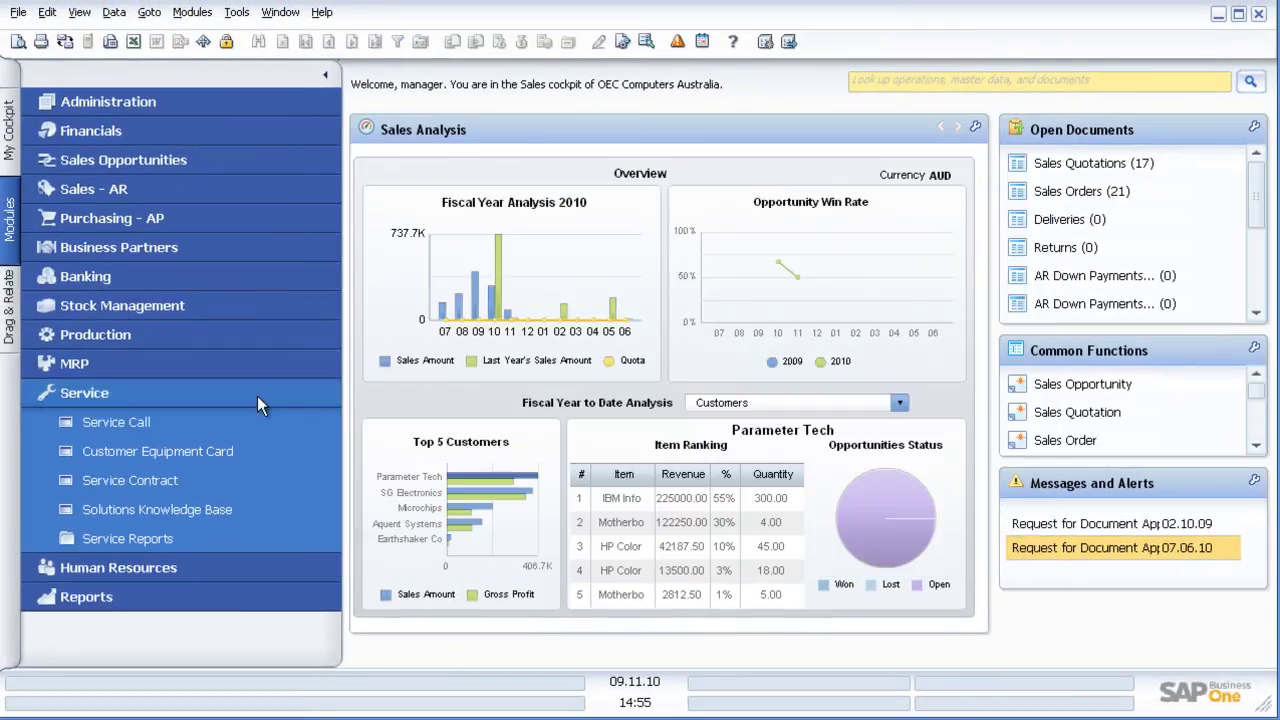
Collapse Service, preview the Reports folders, then collapse Reports so all modules are closed.
{"action": "left_click", "coordinate": [257, 393]}
{"action": "left_click", "coordinate": [215, 447]}
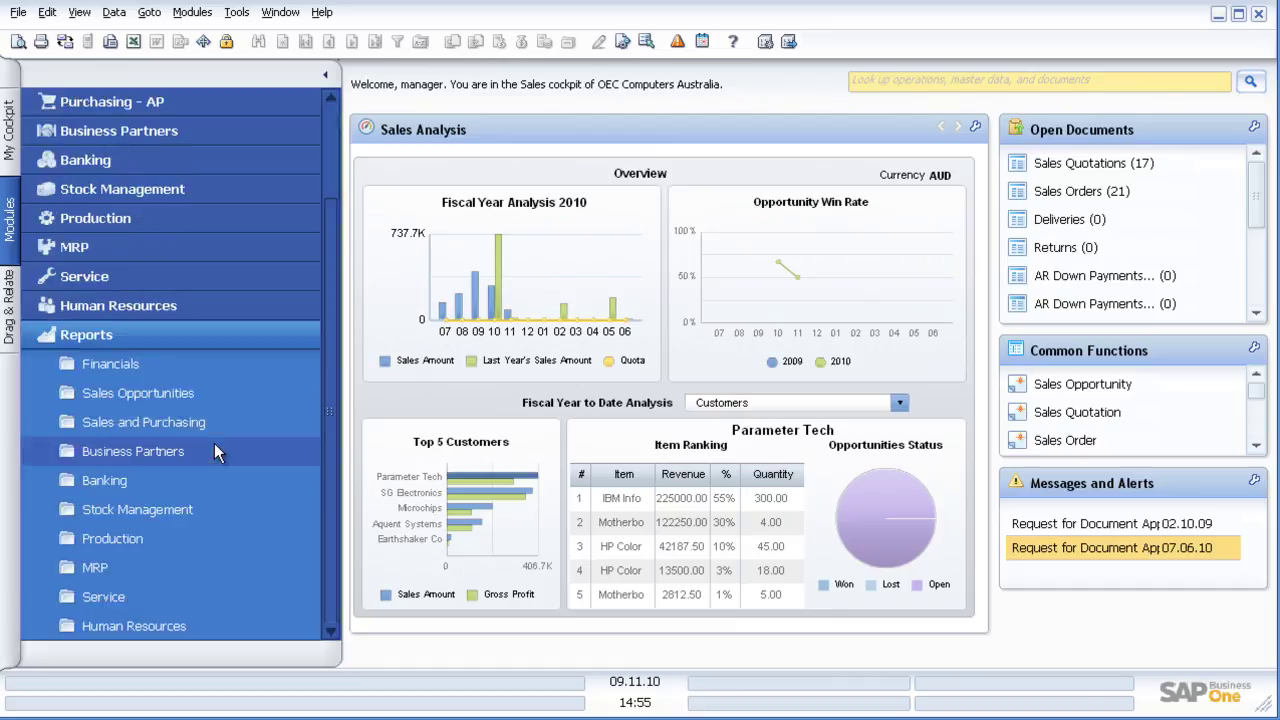
{"action": "left_click", "coordinate": [216, 340]}
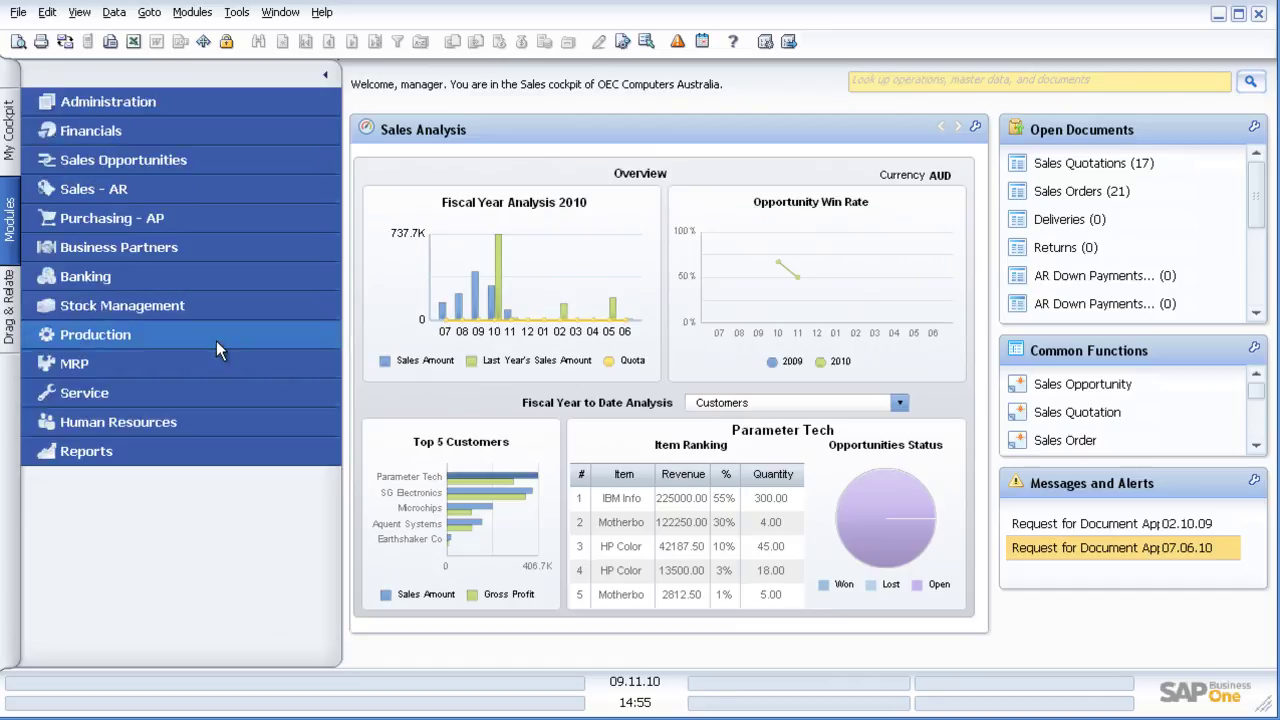